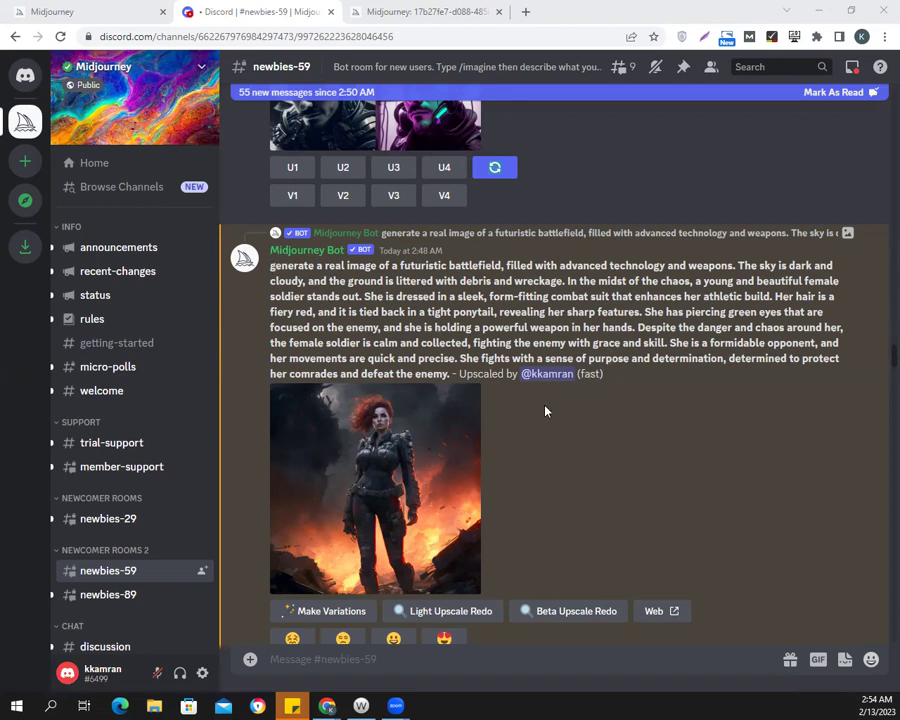
pyautogui.click(432, 450)
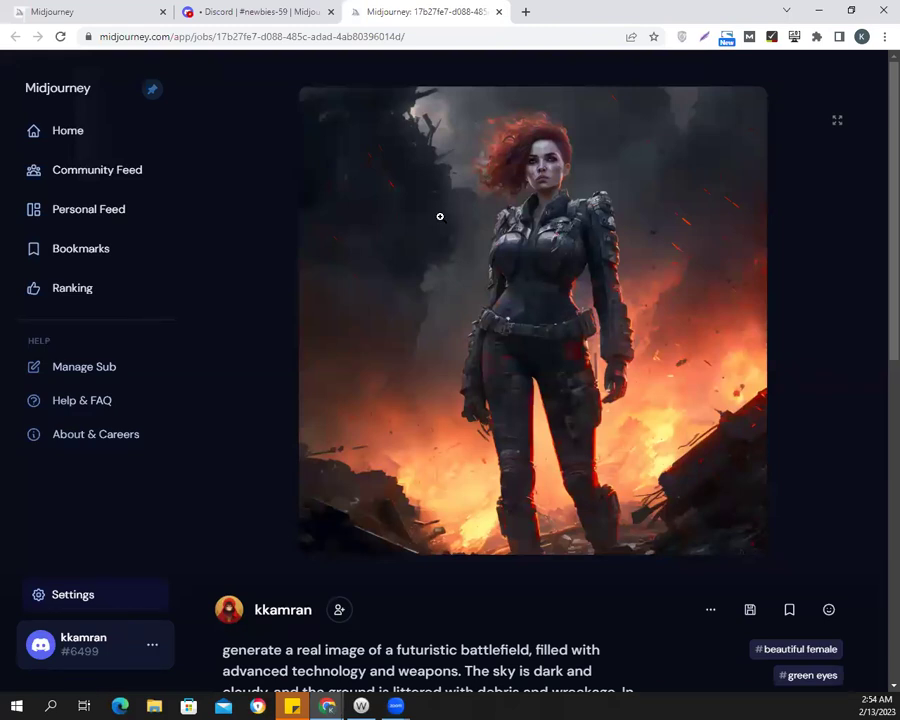
# Browse other users' recent Midjourney results in #newbies-59, then switch to the ChatGPT window.
pyautogui.click(296, 14)
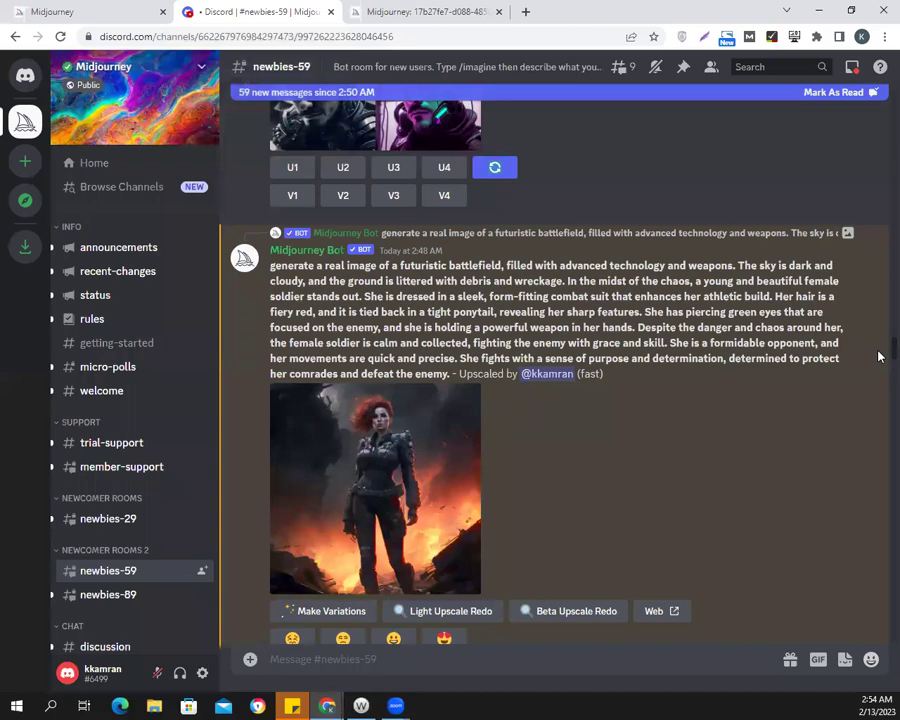
pyautogui.scroll(-10, 878, 424)
pyautogui.scroll(-15, 878, 525)
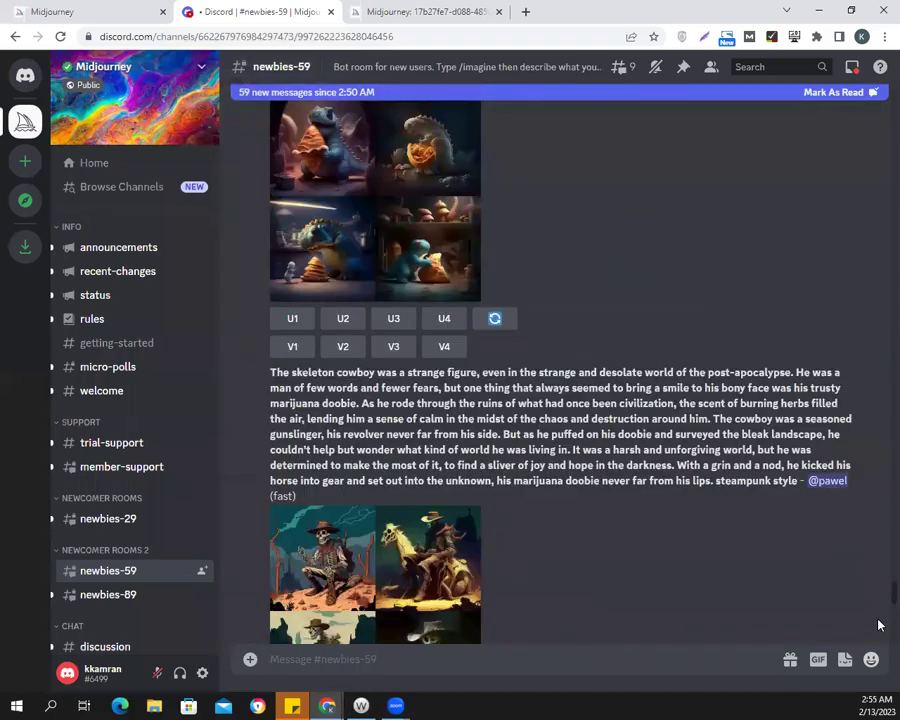
pyautogui.scroll(-10, 878, 655)
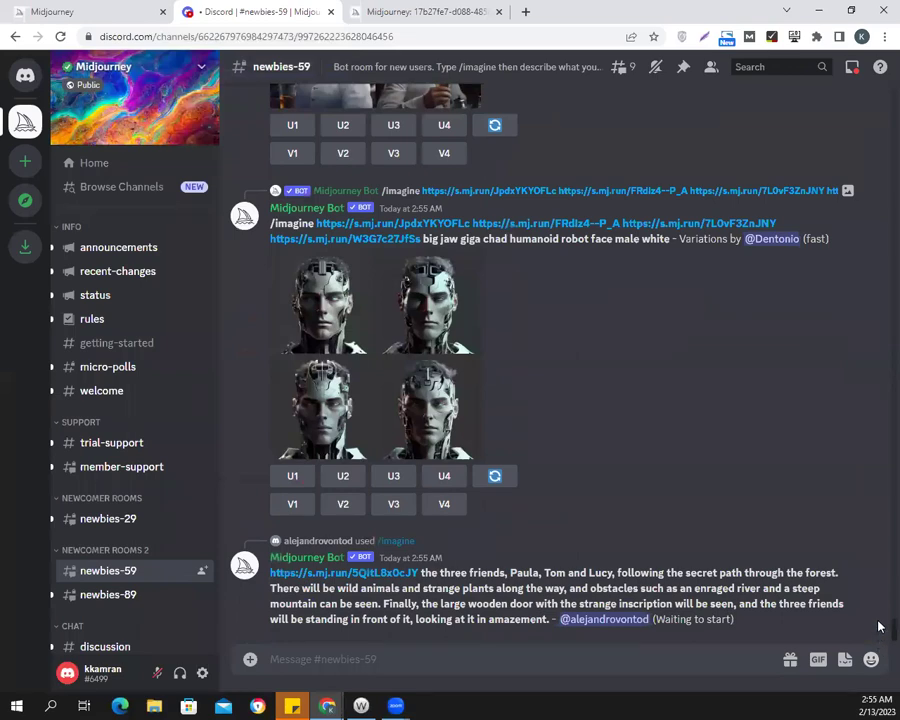
pyautogui.scroll(10, 878, 636)
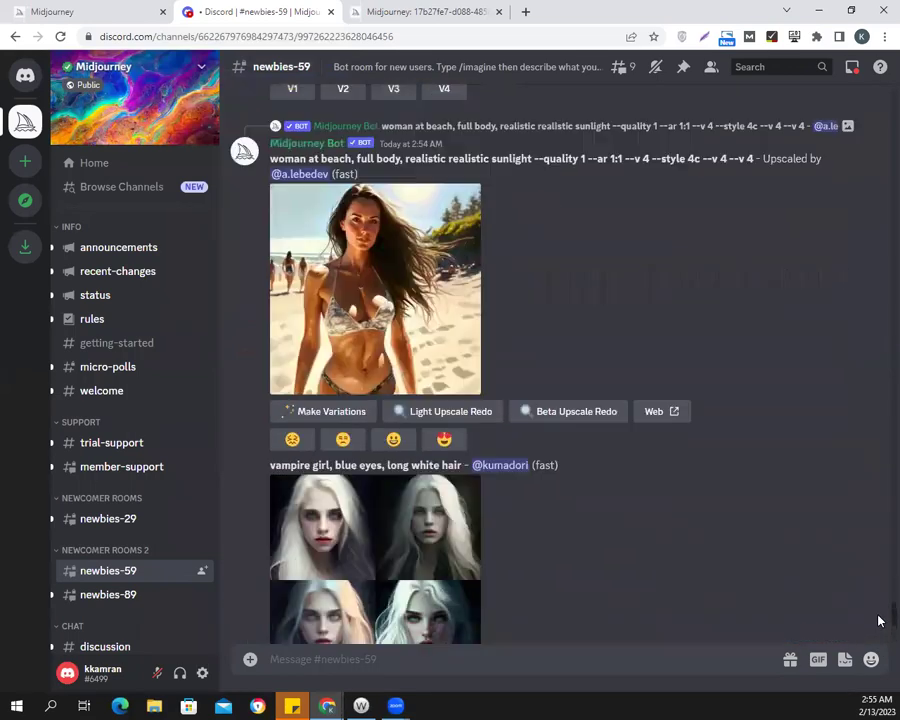
pyautogui.scroll(2, 878, 621)
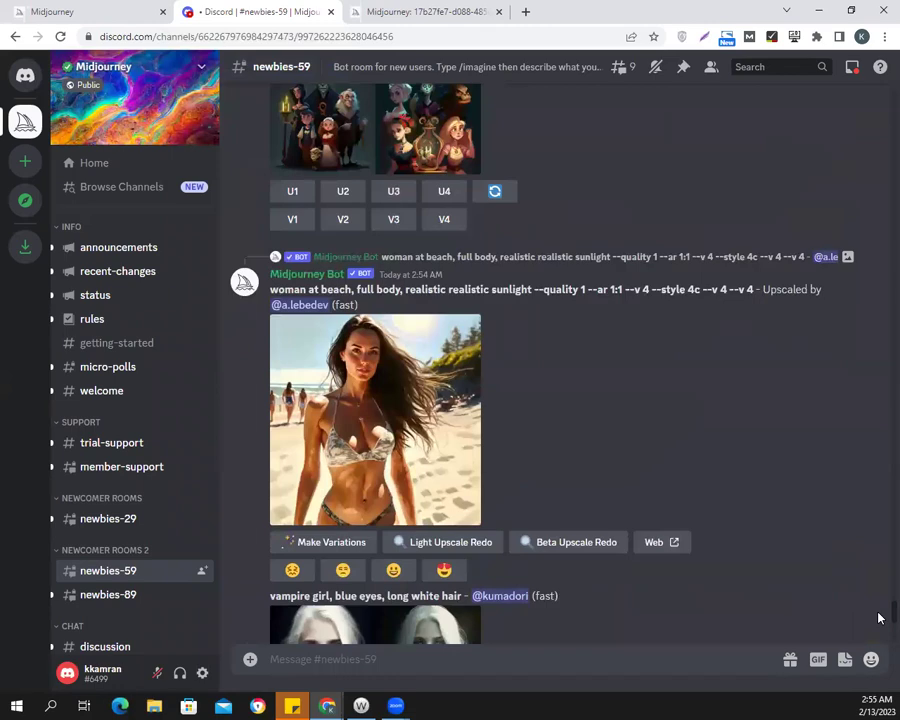
pyautogui.scroll(-10, 878, 625)
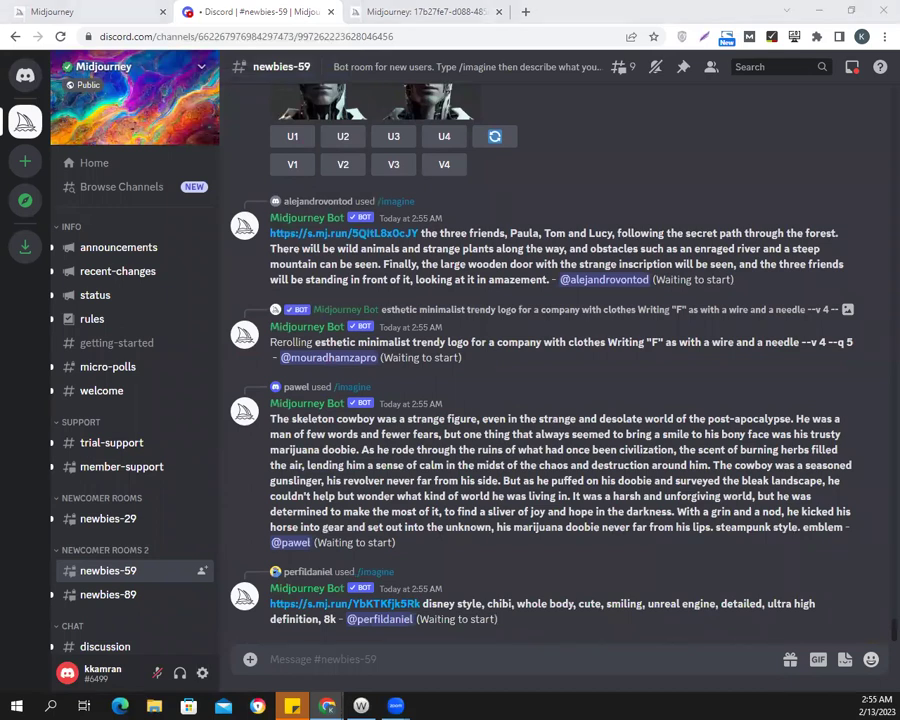
pyautogui.hotkey('alt', 'Tab')
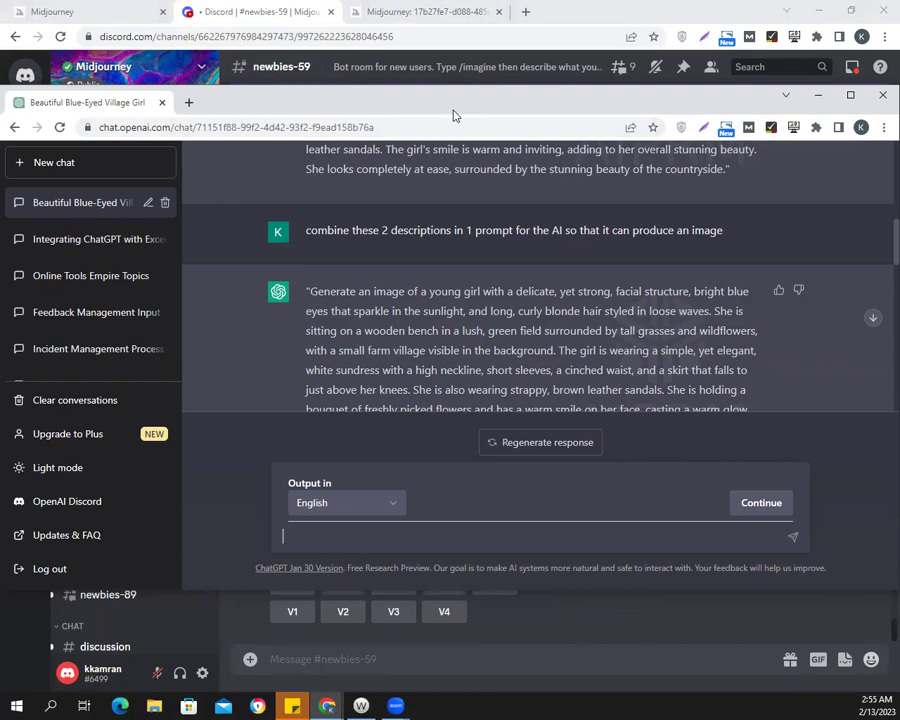
# Ask ChatGPT for an AI image prompt of a beautiful woman in a green field, describing her looks.
pyautogui.write('write a')
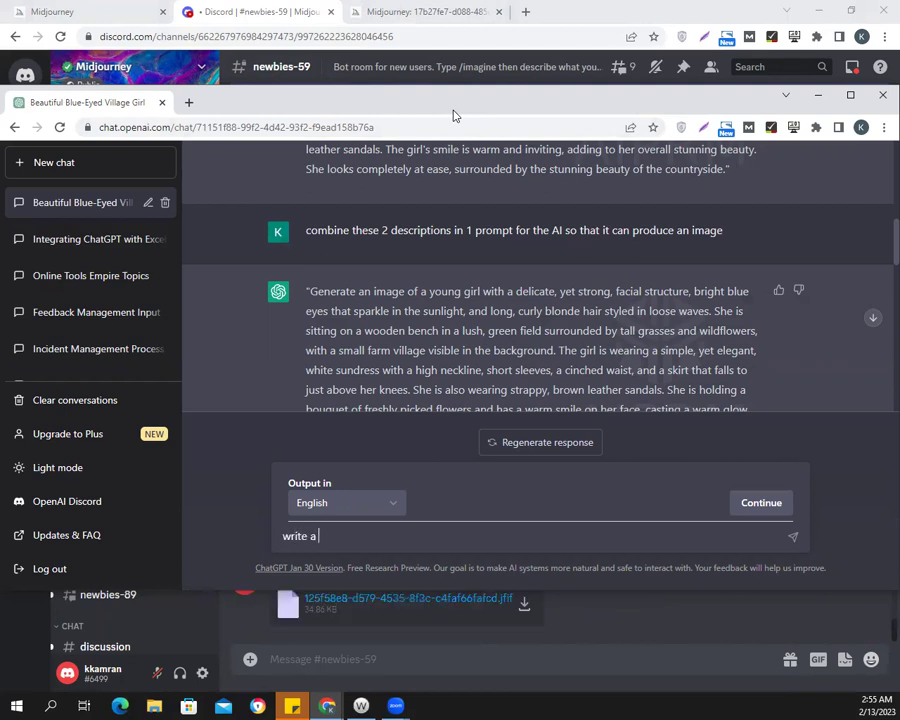
pyautogui.write(' prompt for me t')
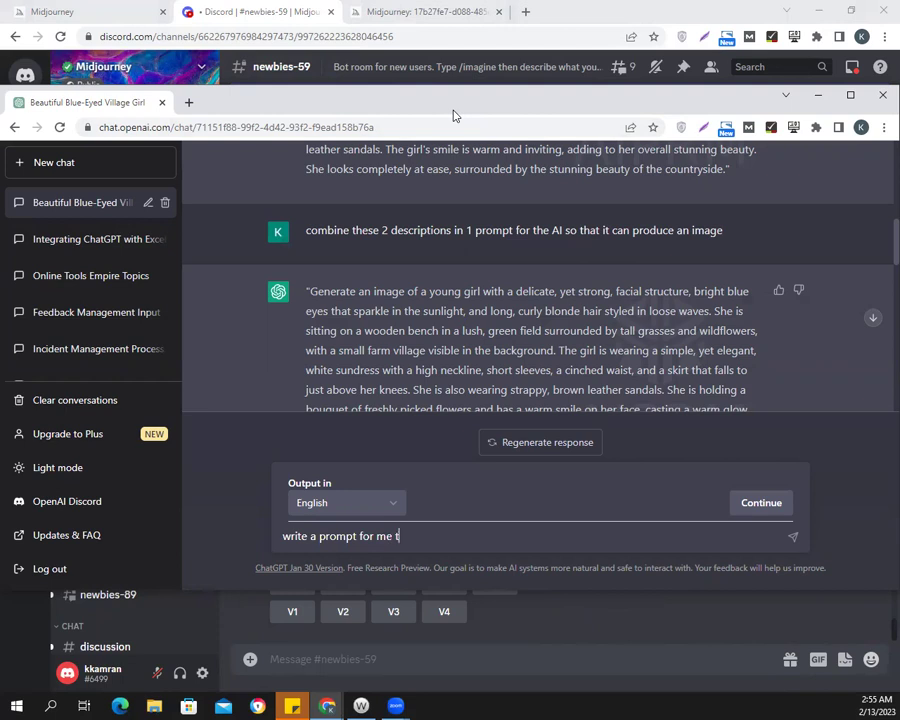
pyautogui.write('o train an AI ')
pyautogui.write('to')
pyautogui.press('BackSpace')
pyautogui.press('BackSpace')
pyautogui.press('BackSpace')
pyautogui.press('BackSpace')
pyautogui.press('BackSpace')
pyautogui.press('BackSpace')
pyautogui.press('BackSpace')
pyautogui.press('BackSpace')
pyautogui.press('BackSpace')
pyautogui.press('BackSpace')
pyautogui.press('BackSpace')
pyautogui.press('BackSpace')
pyautogui.press('BackSpace')
pyautogui.press('BackSpace')
pyautogui.press('BackSpace')
pyautogui.press('BackSpace')
pyautogui.press('BackSpace')
pyautogui.press('BackSpace')
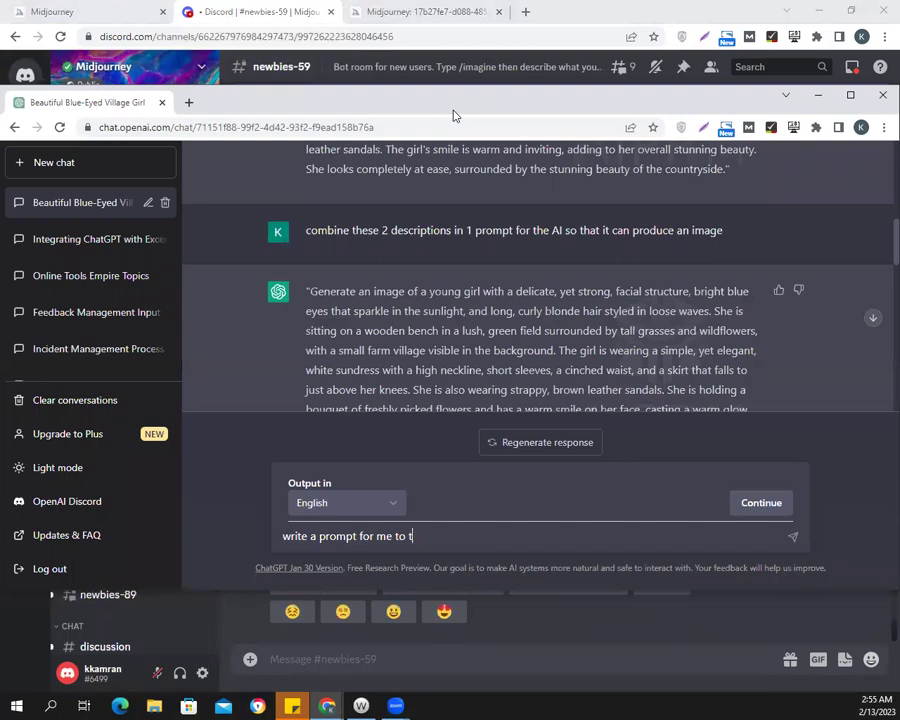
pyautogui.write('to train an AI to create an ')
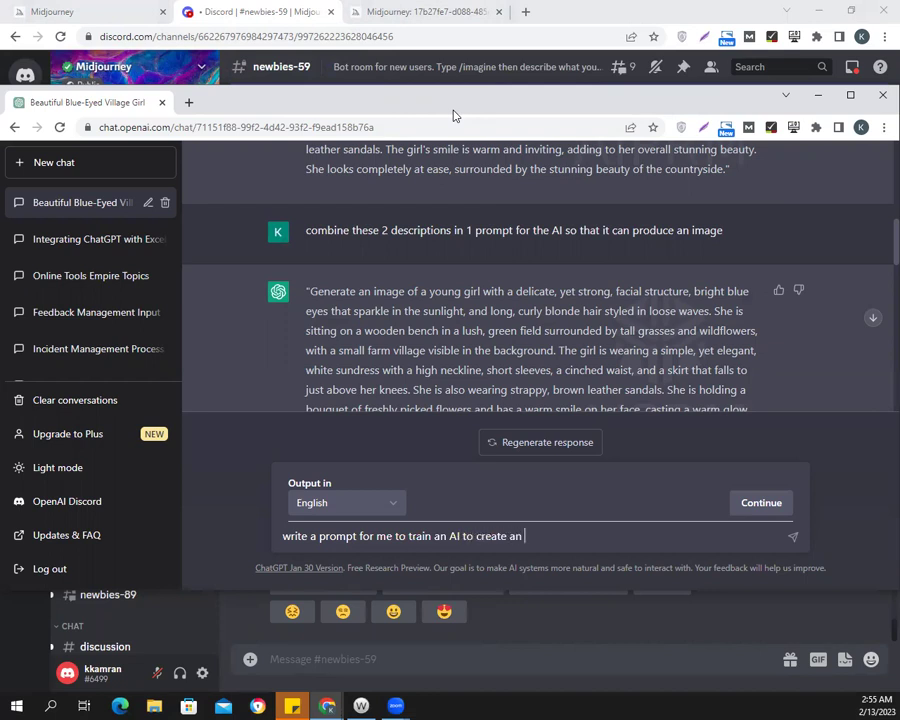
pyautogui.write('image of a beautiful woman in')
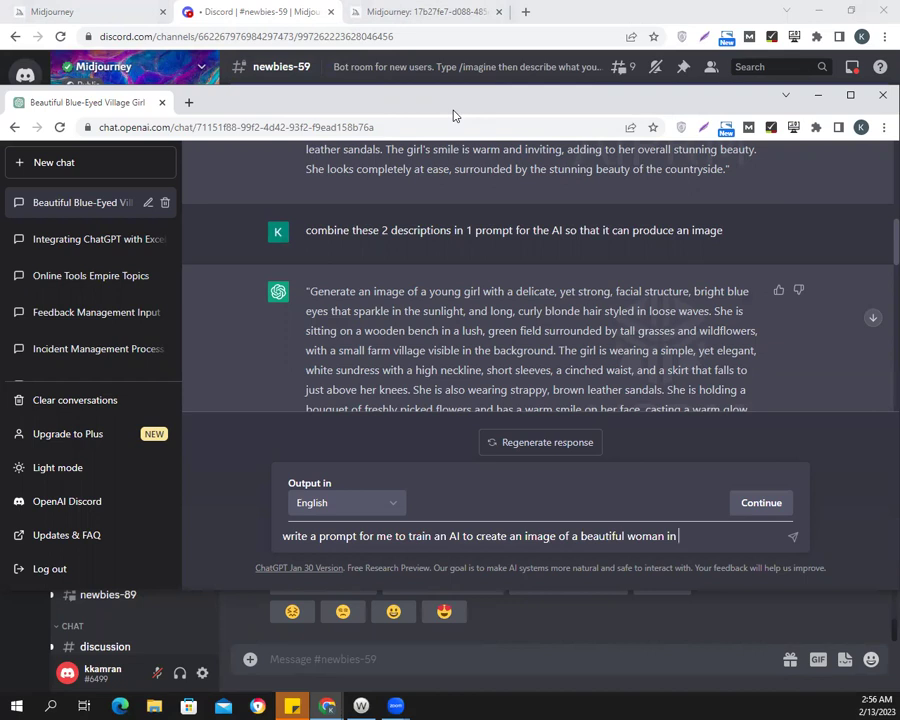
pyautogui.write('the middle of the road')
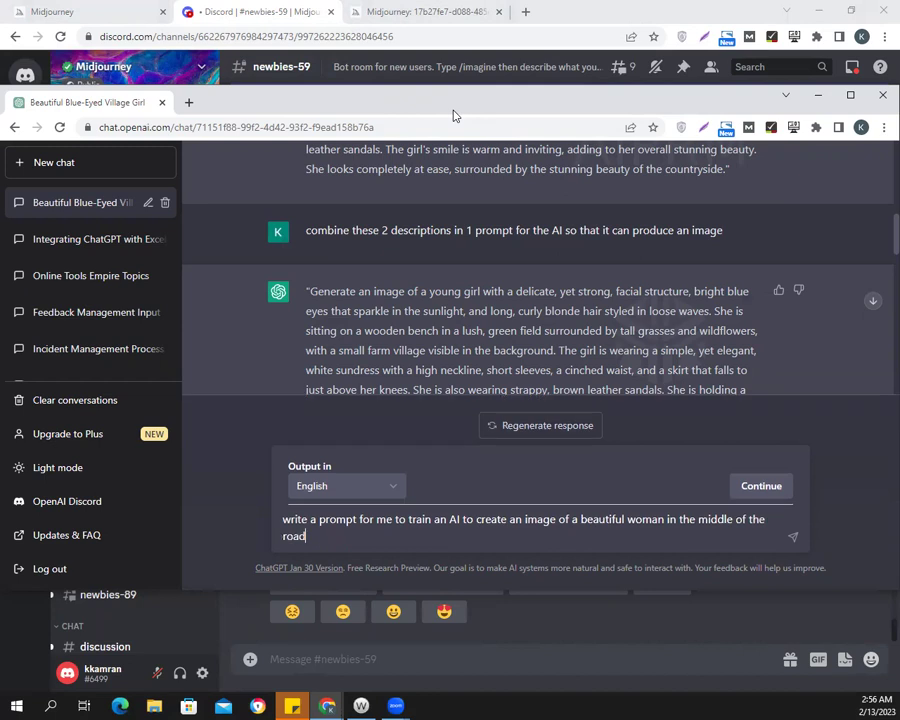
pyautogui.write('. woman is a')
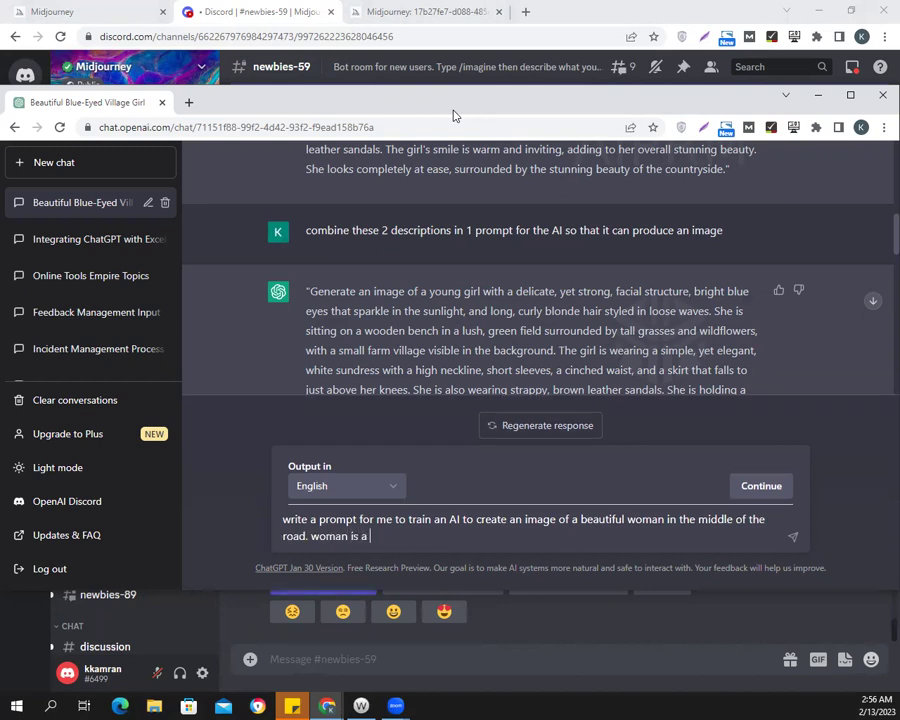
pyautogui.press('BackSpace')
pyautogui.press('BackSpace')
pyautogui.press('BackSpace')
pyautogui.press('BackSpace')
pyautogui.press('BackSpace')
pyautogui.press('BackSpace')
pyautogui.press('BackSpace')
pyautogui.press('BackSpace')
pyautogui.press('BackSpace')
pyautogui.press('BackSpace')
pyautogui.press('BackSpace')
pyautogui.press('BackSpace')
pyautogui.press('BackSpace')
pyautogui.press('BackSpace')
pyautogui.press('BackSpace')
pyautogui.press('BackSpace')
pyautogui.press('BackSpace')
pyautogui.press('BackSpace')
pyautogui.press('BackSpace')
pyautogui.press('BackSpace')
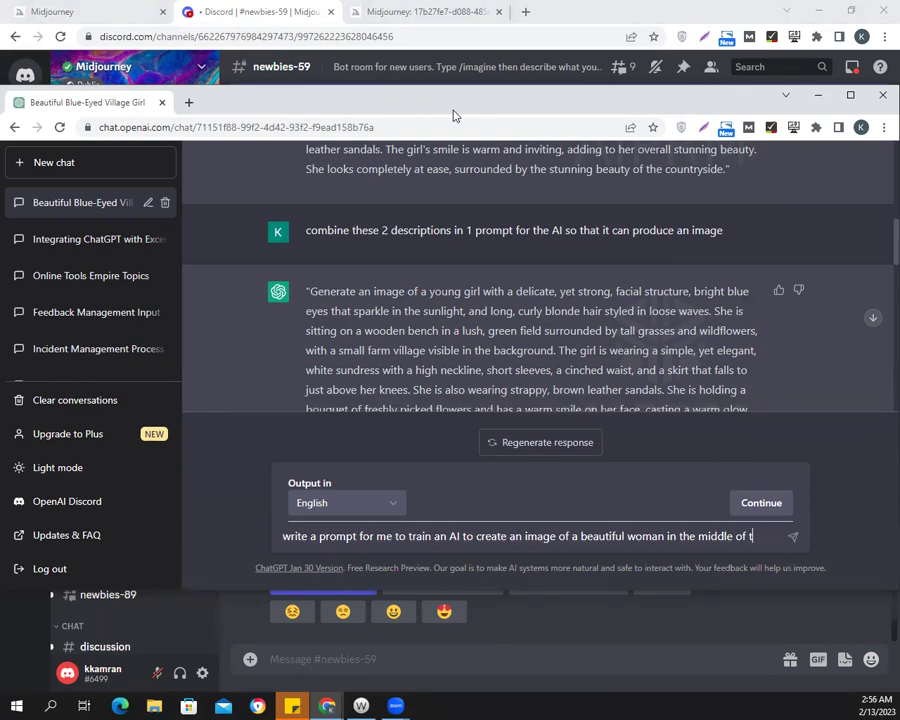
pyautogui.press('BackSpace')
pyautogui.press('BackSpace')
pyautogui.press('BackSpace')
pyautogui.press('BackSpace')
pyautogui.press('BackSpace')
pyautogui.press('BackSpace')
pyautogui.press('BackSpace')
pyautogui.press('BackSpace')
pyautogui.press('BackSpace')
pyautogui.press('BackSpace')
pyautogui.press('BackSpace')
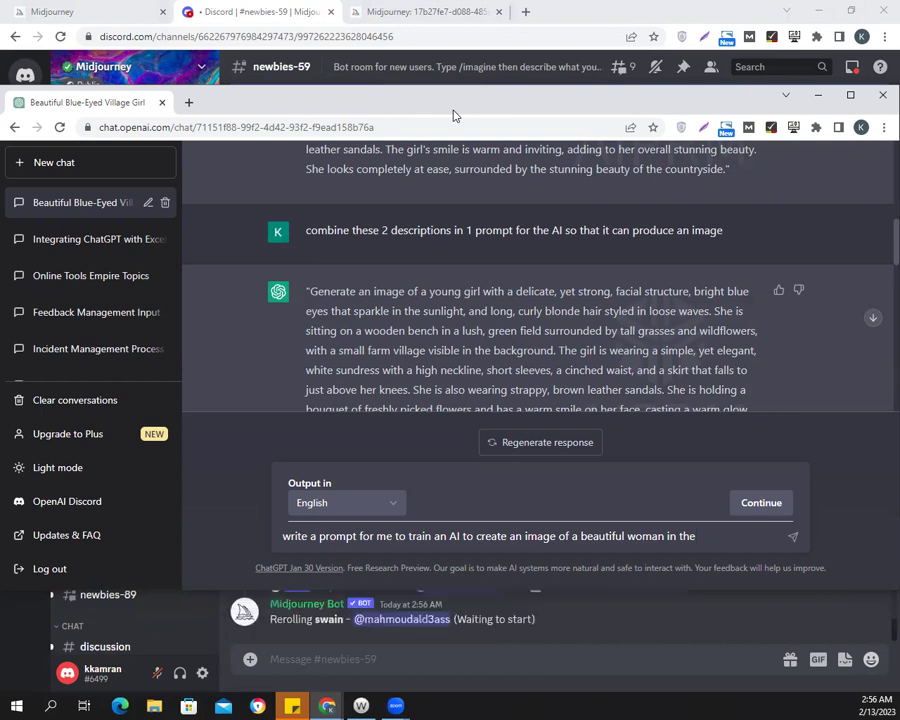
pyautogui.write('middle of a ')
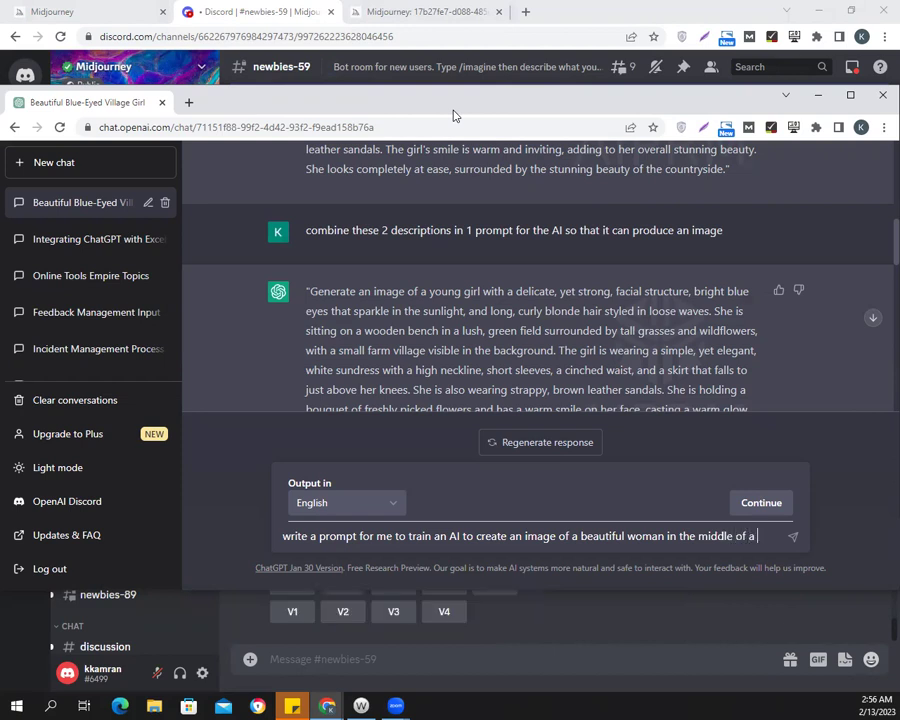
pyautogui.write('green fie')
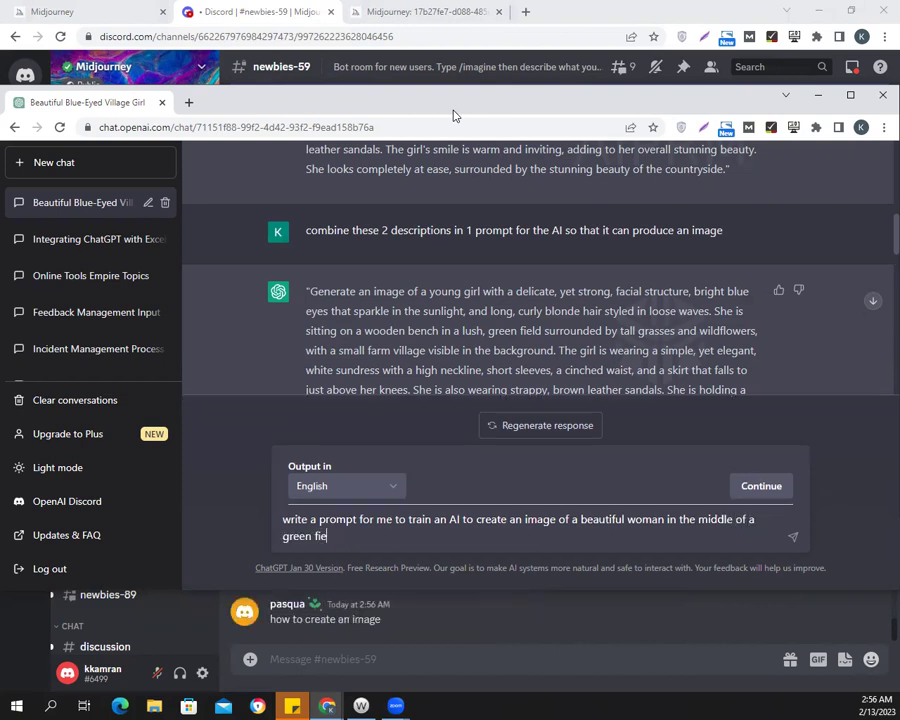
pyautogui.write('ld. and add more descript')
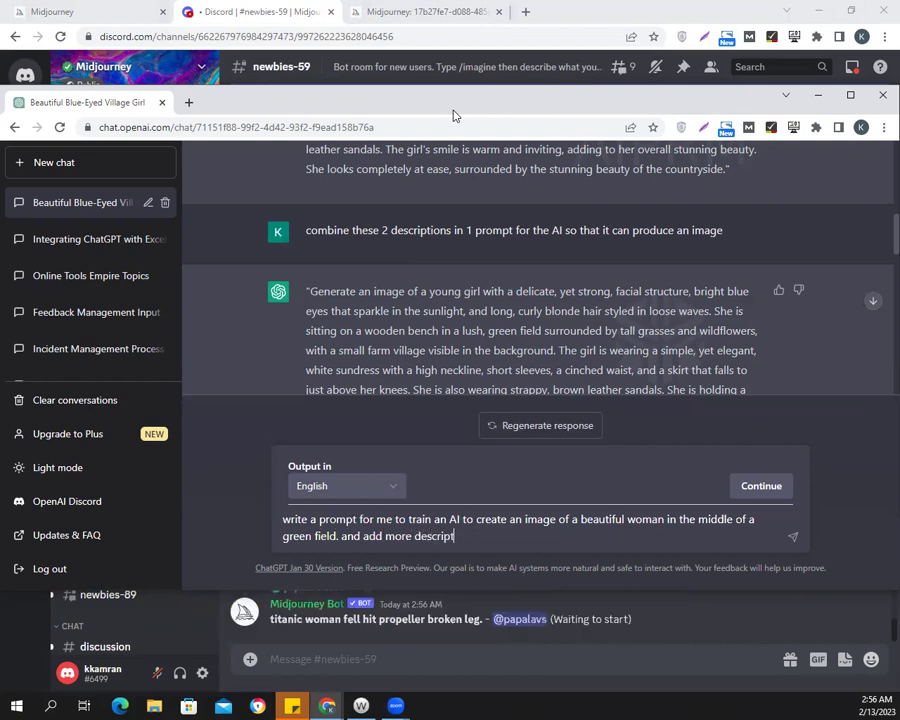
pyautogui.write('ion about the woman')
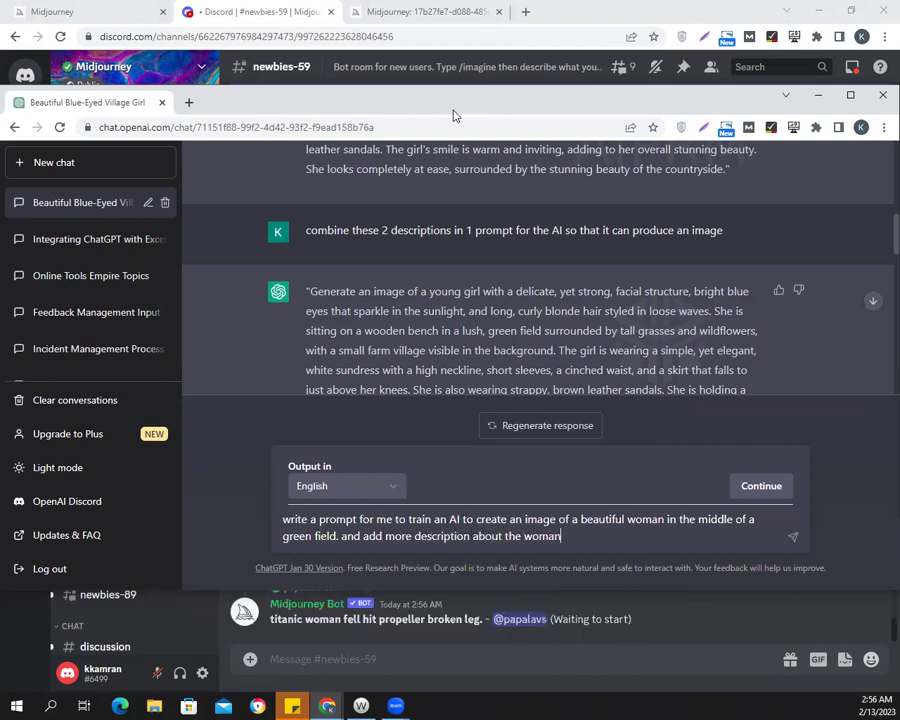
pyautogui.write("'s looks")
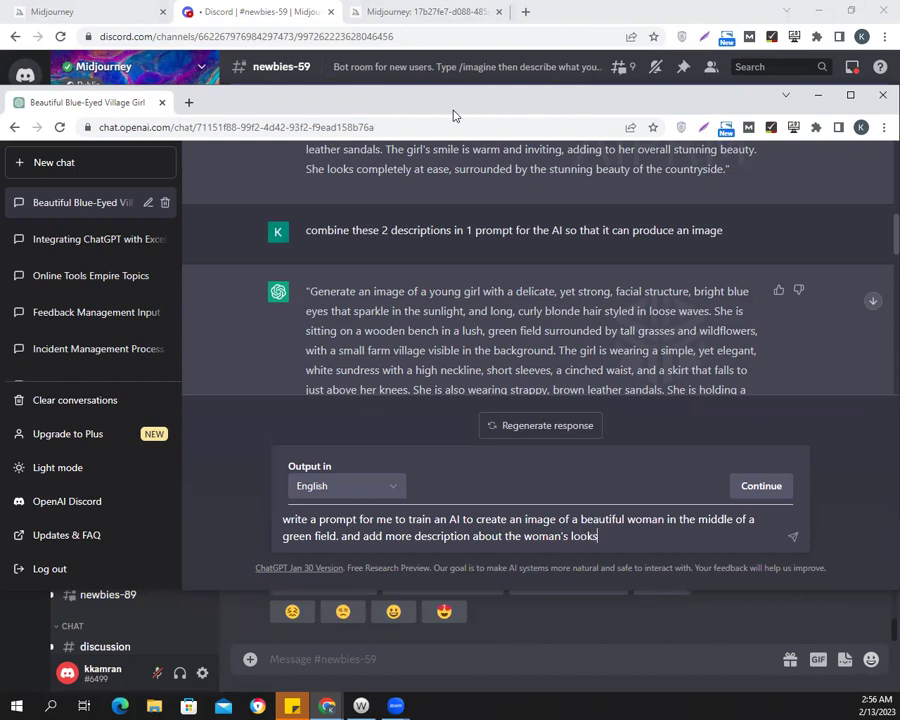
pyautogui.write(' in that prompt')
pyautogui.press('Return')
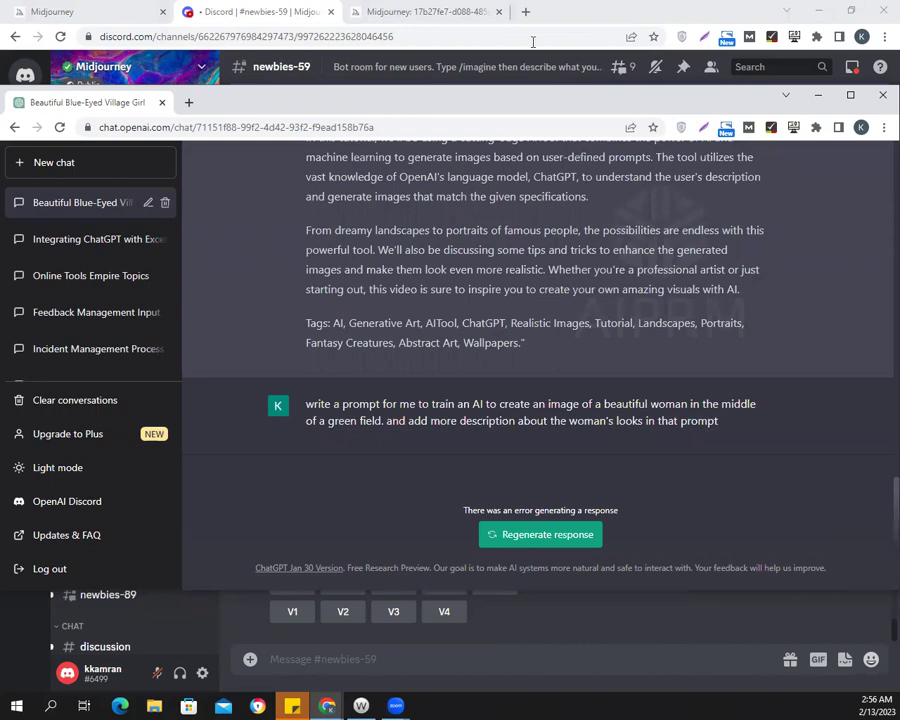
# Copy the sent request's text without changing it, then reload the ChatGPT page after the error.
pyautogui.click(779, 406)
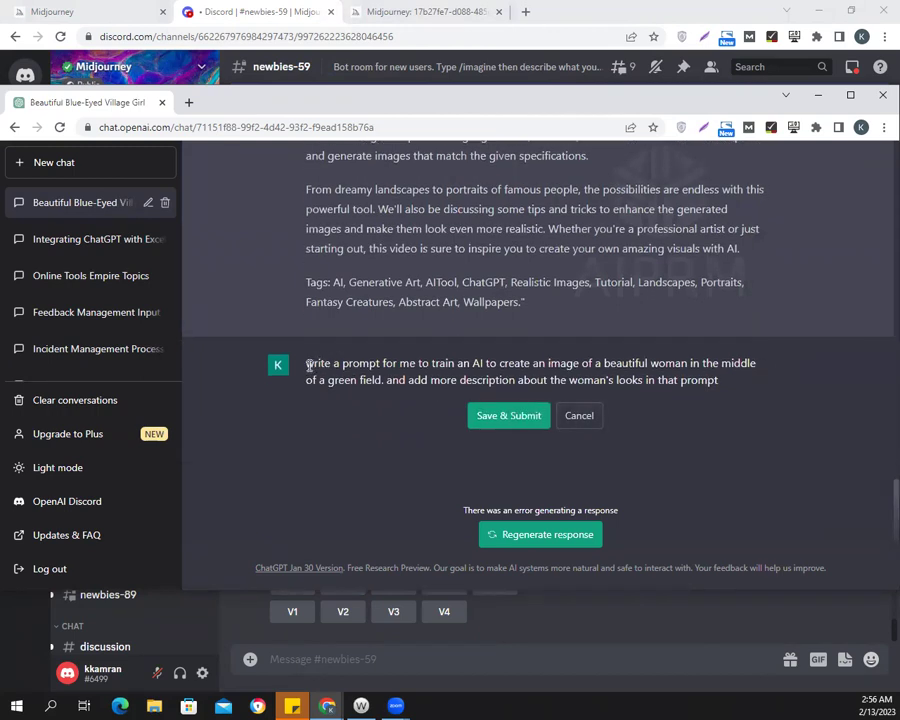
pyautogui.moveTo(308, 365); pyautogui.dragTo(720, 377)
pyautogui.hotkey('ctrl', 'c')
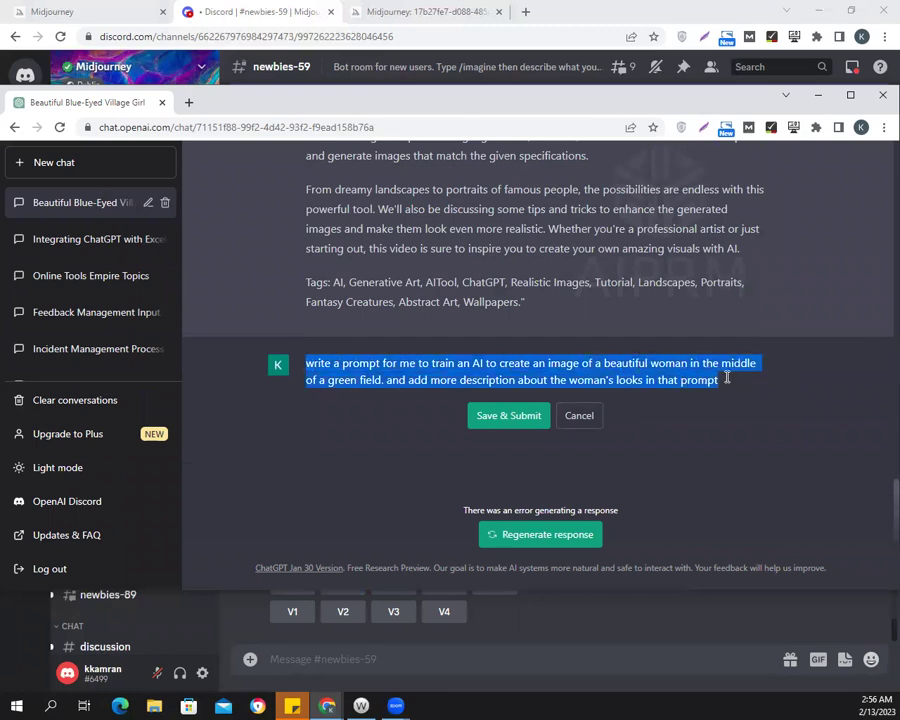
pyautogui.click(579, 415)
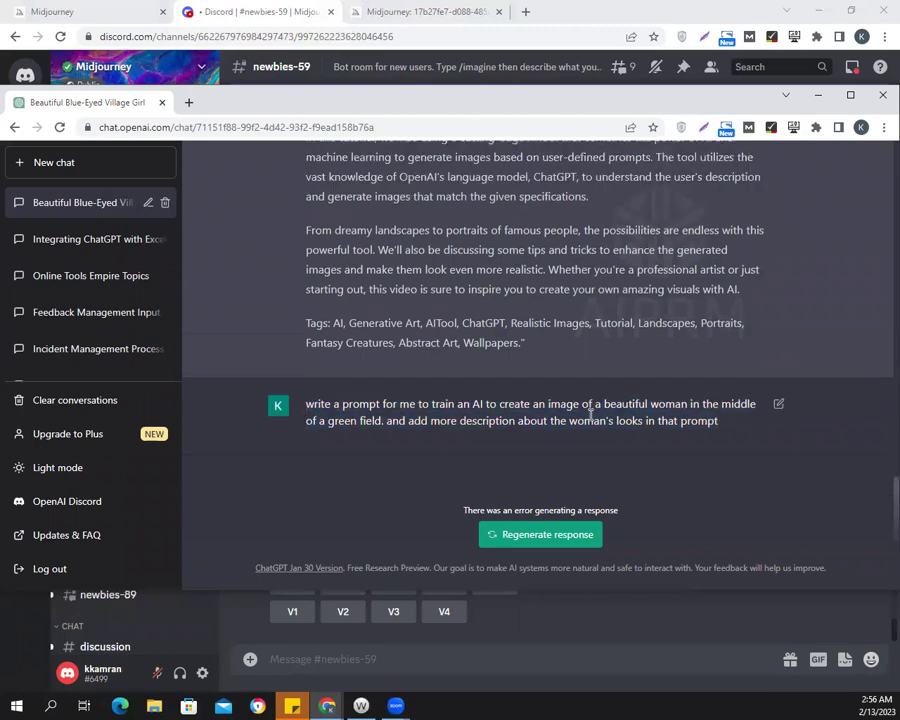
pyautogui.click(60, 127)
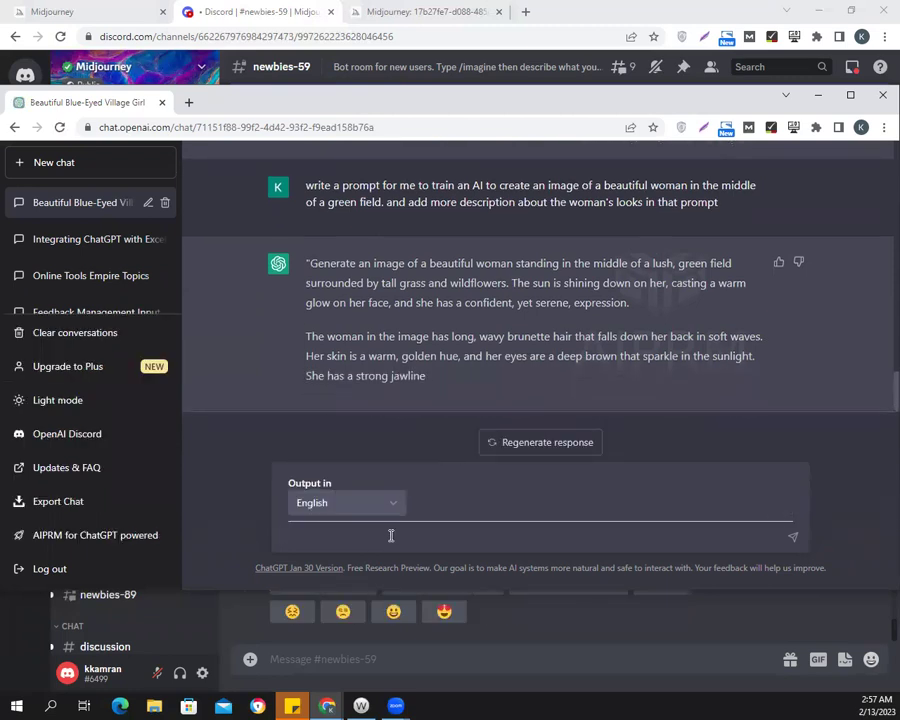
# Resend the copied request, select ChatGPT's generated woman-in-field prompt, and return to Discord.
pyautogui.hotkey('ctrl', 'v')
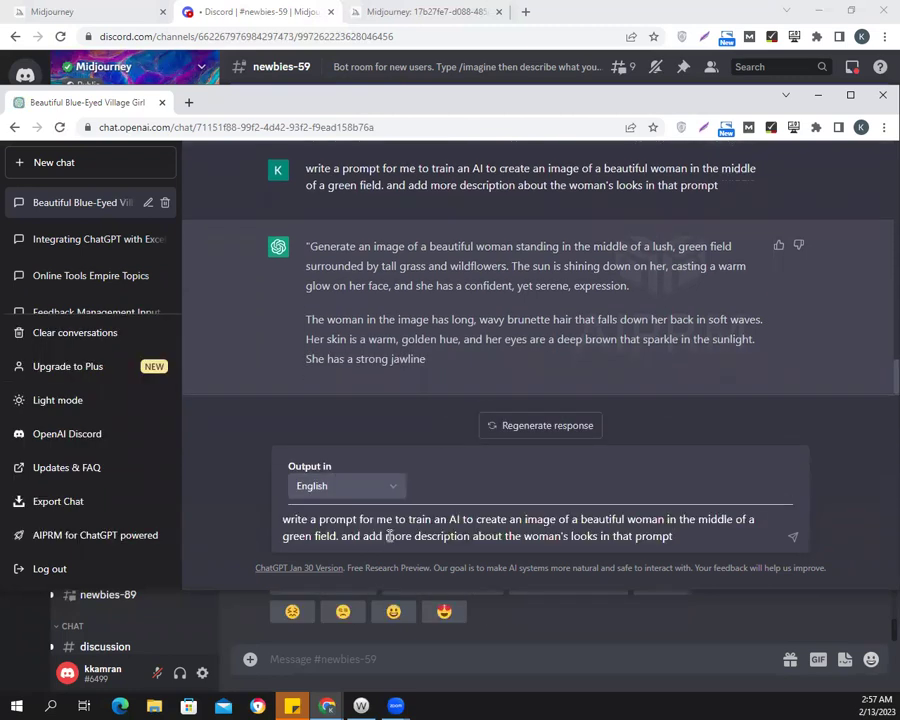
pyautogui.press('Return')
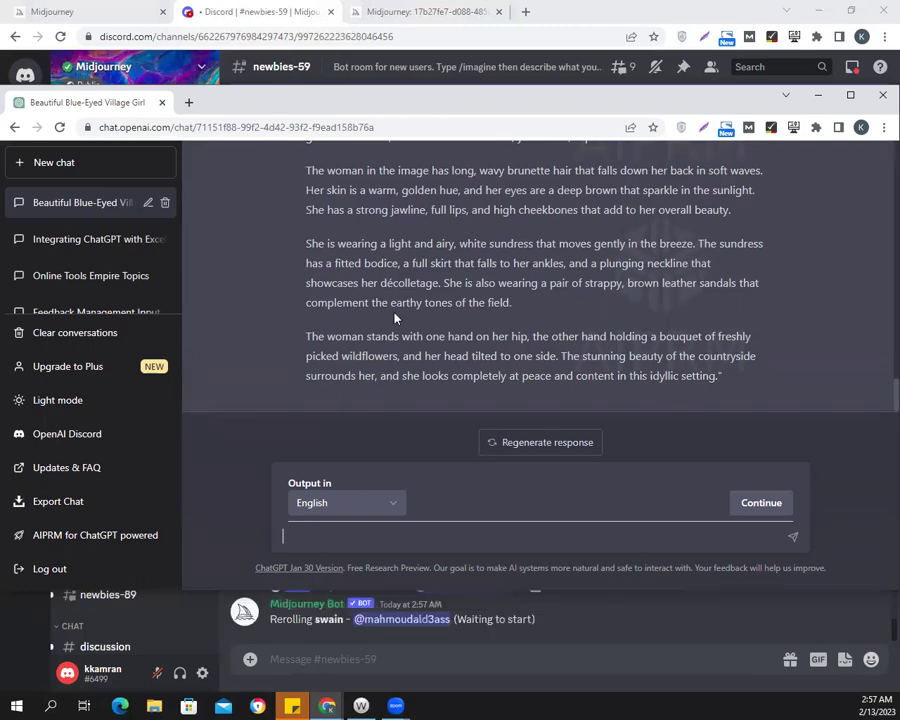
pyautogui.scroll(1, 395, 318)
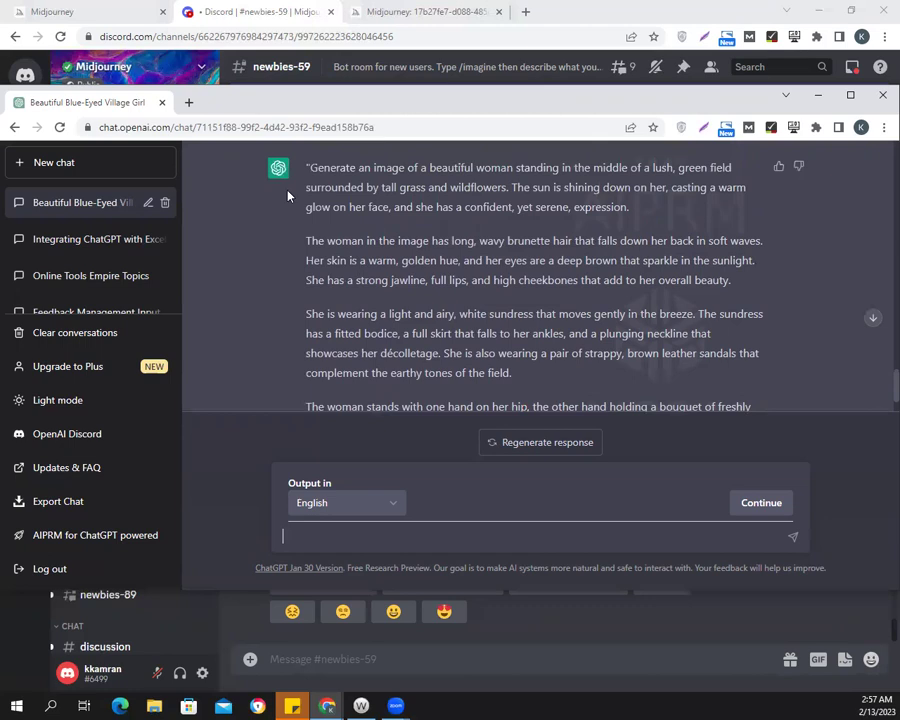
pyautogui.moveTo(306, 167); pyautogui.dragTo(716, 376)
pyautogui.hotkey('ctrl', 'c')
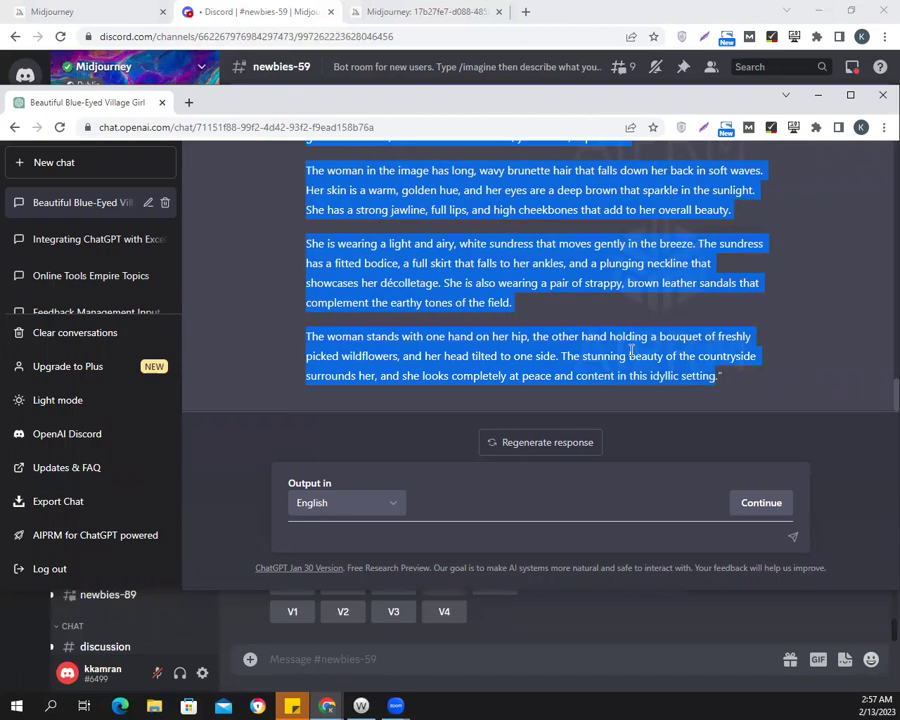
pyautogui.click(182, 8)
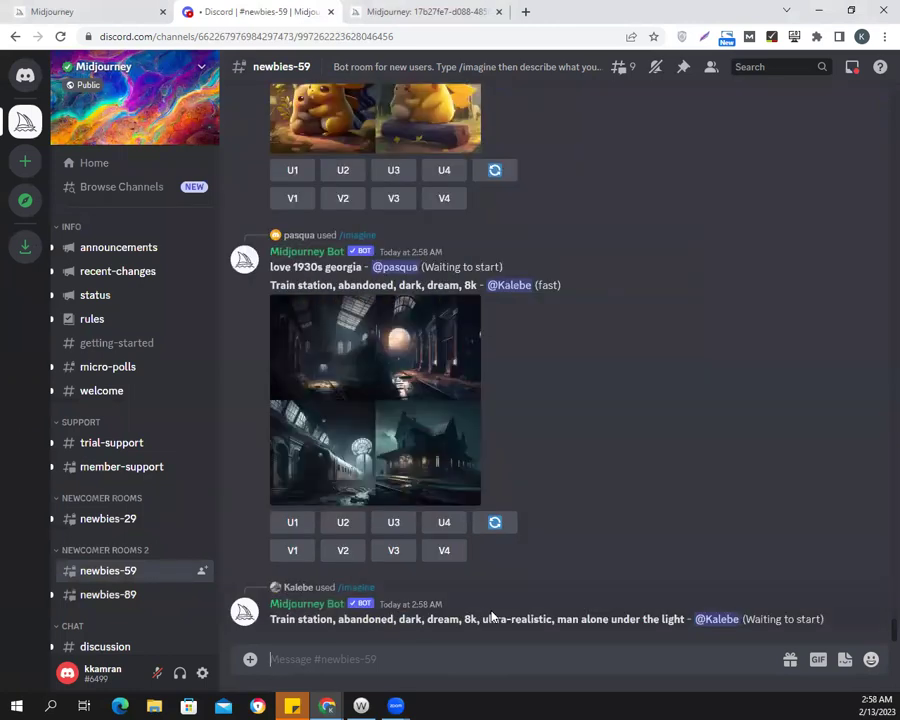
# Submit the copied woman-in-green-field prompt to Midjourney as an /imagine request.
pyautogui.write('/imagine')
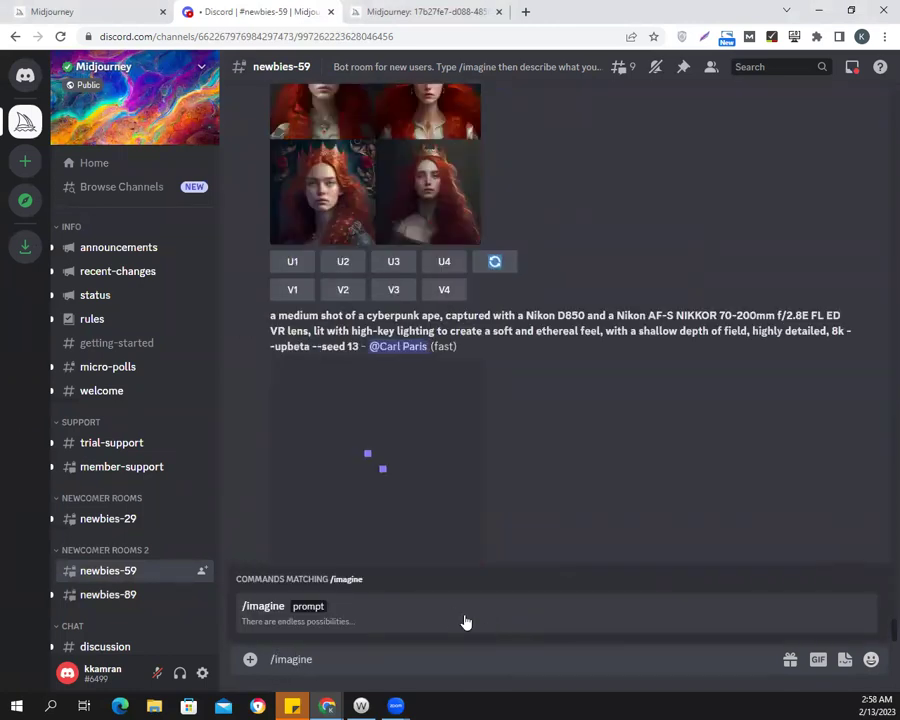
pyautogui.click(316, 606)
pyautogui.hotkey('ctrl', 'v')
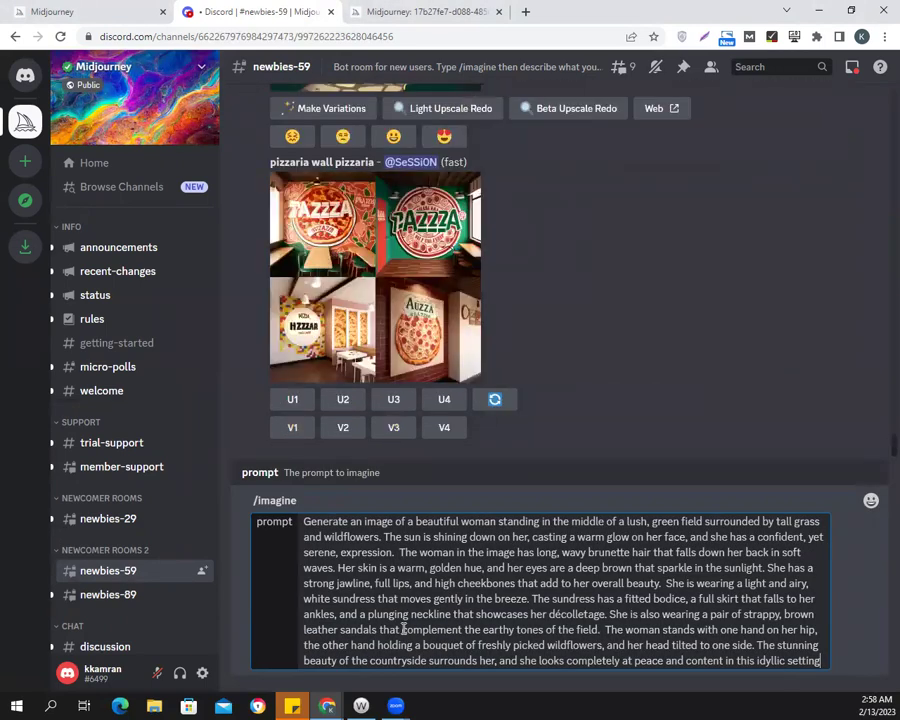
pyautogui.press('Return')
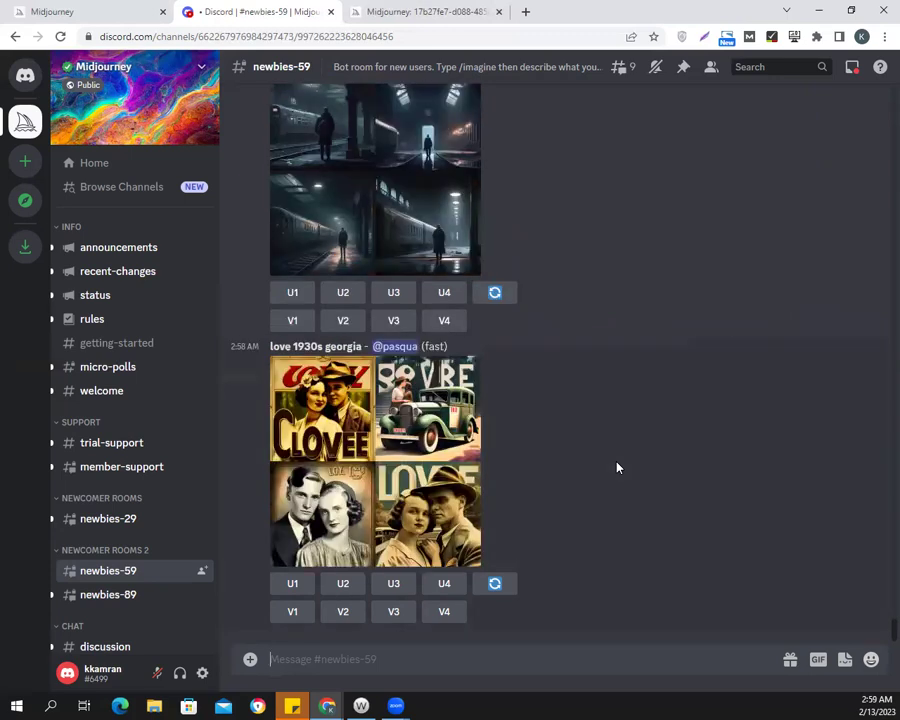
# Scroll up #newbies-59 to the finished grid of four brunette women in a sunlit field.
pyautogui.scroll(8, 617, 467)
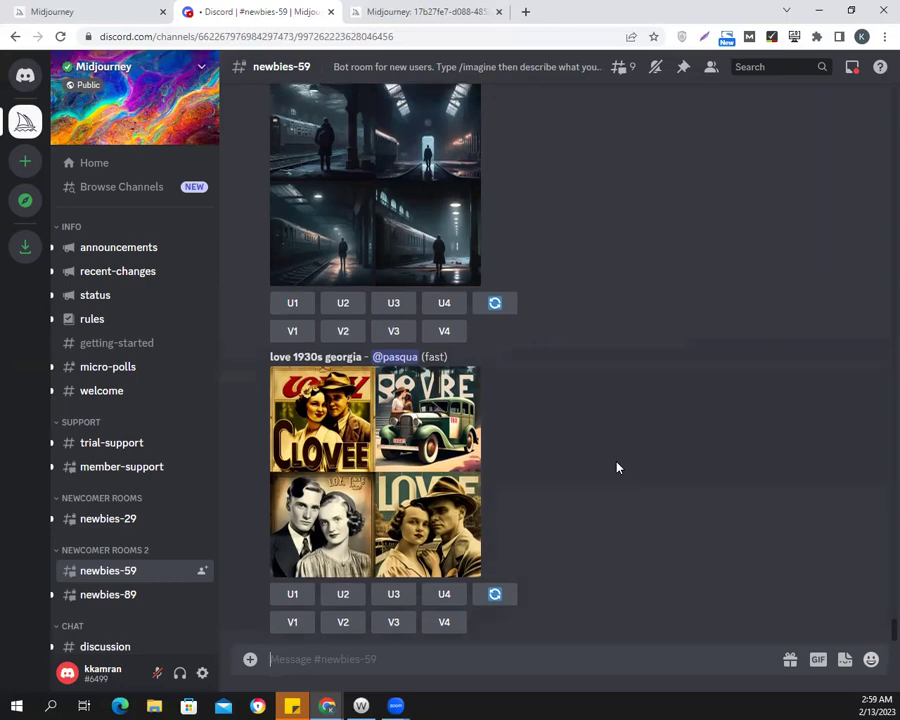
pyautogui.scroll(10, 617, 467)
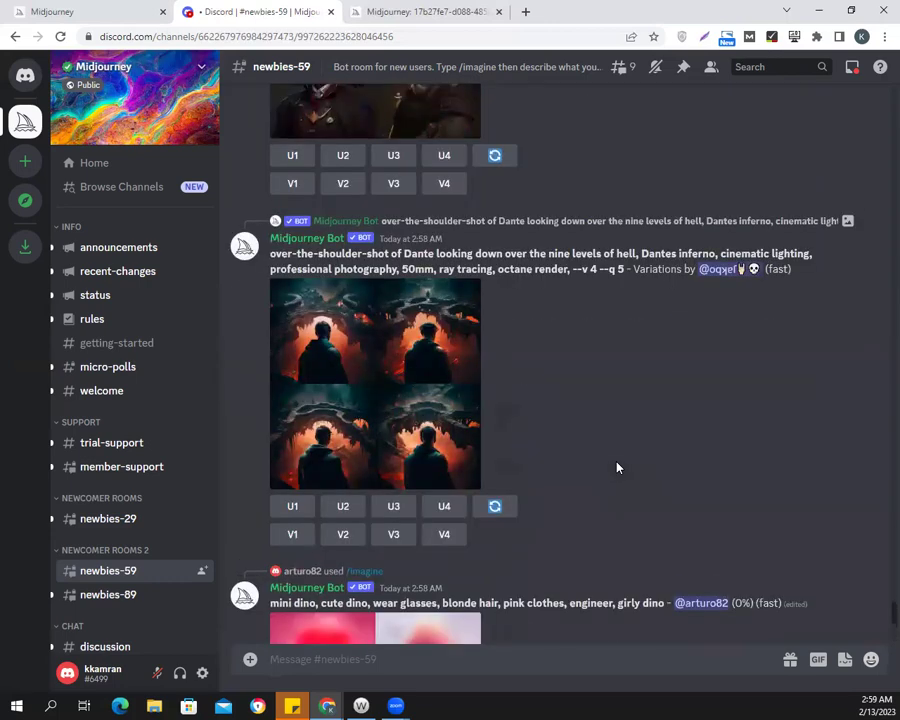
pyautogui.scroll(10, 617, 467)
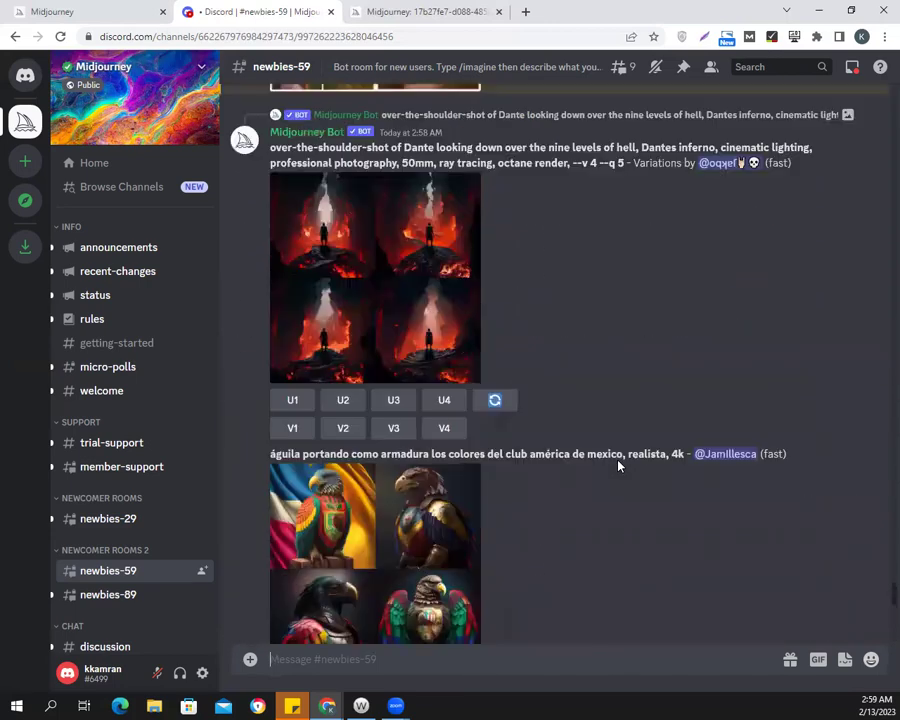
pyautogui.scroll(1, 617, 467)
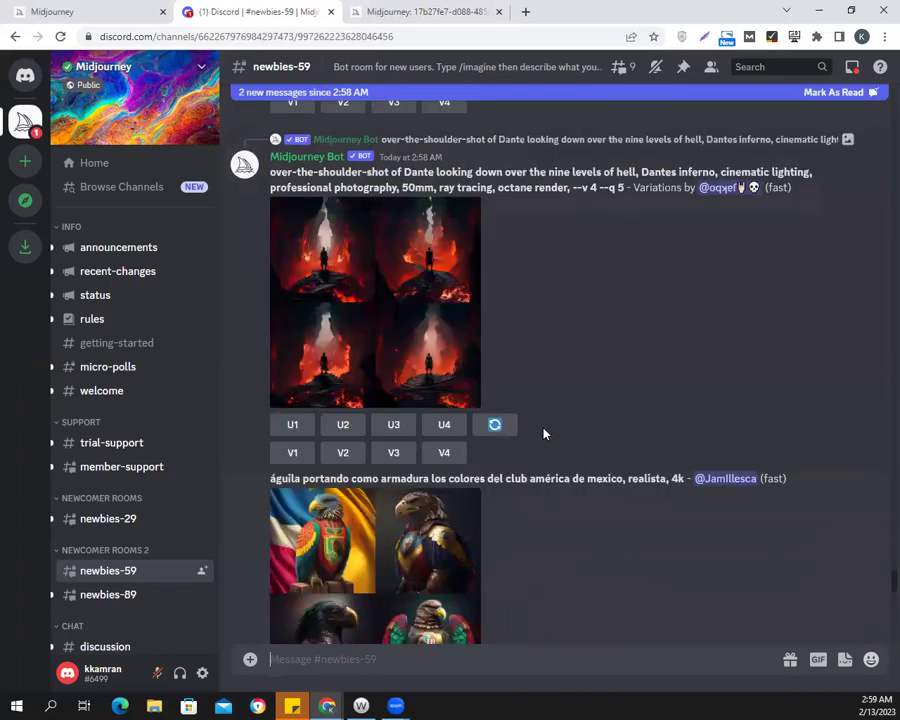
pyautogui.scroll(-5, 562, 433)
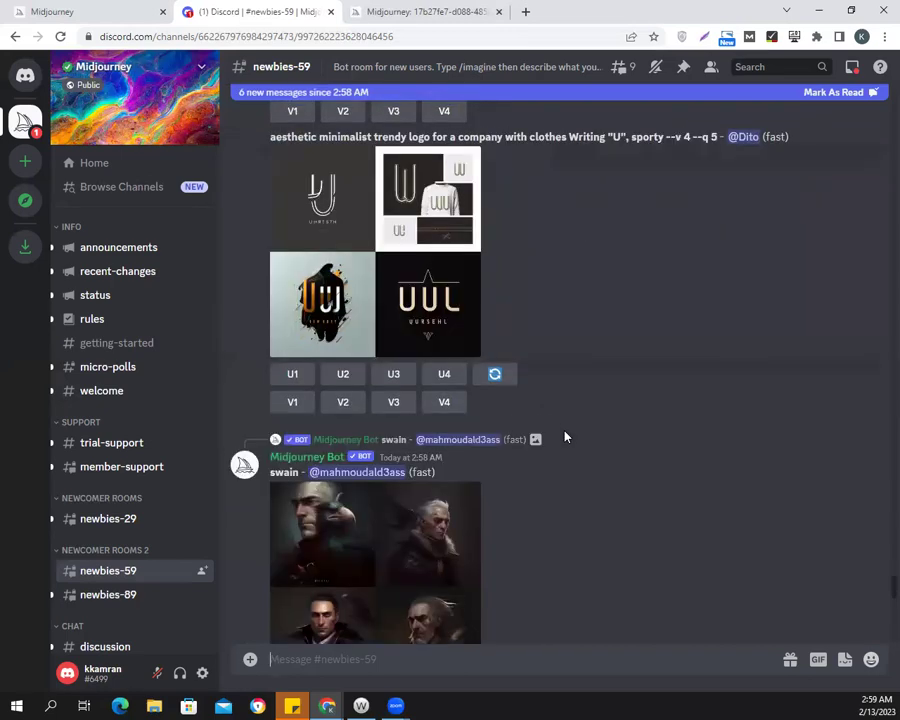
pyautogui.scroll(15, 566, 433)
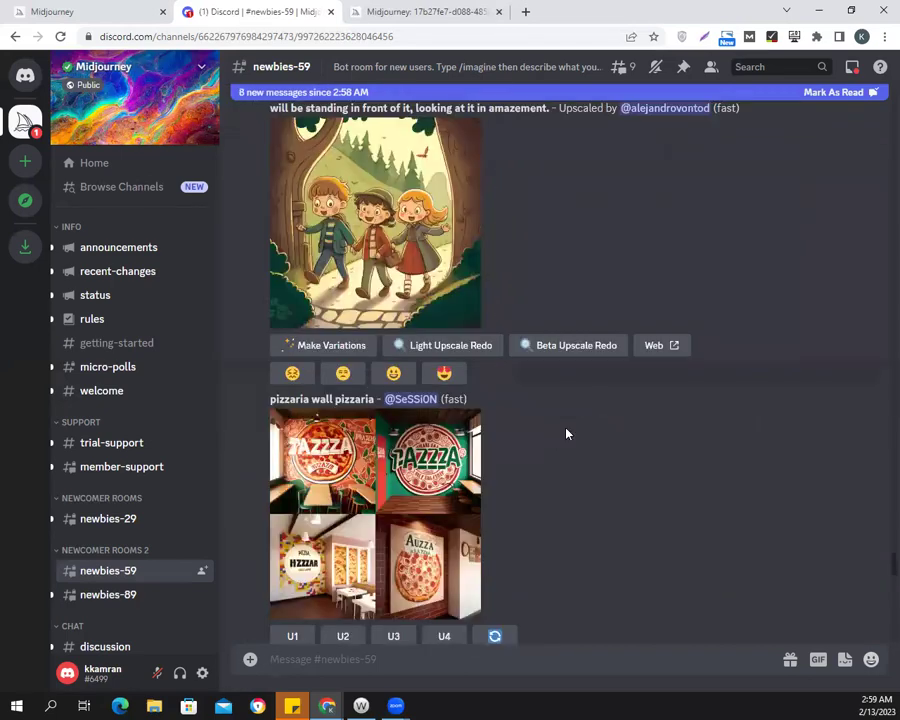
pyautogui.scroll(10, 566, 433)
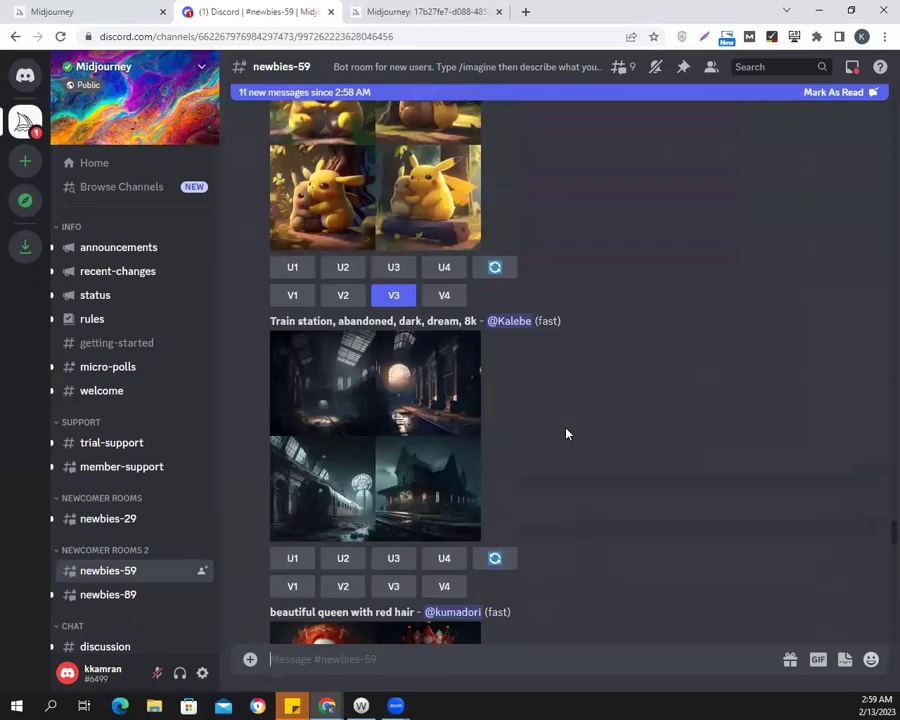
pyautogui.scroll(15, 566, 433)
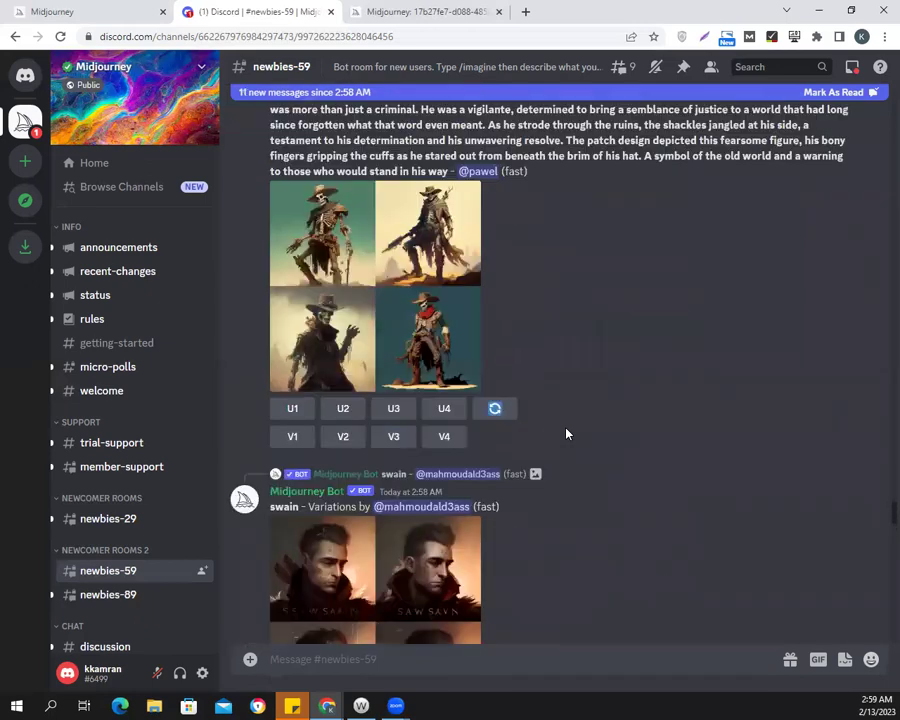
pyautogui.scroll(15, 566, 433)
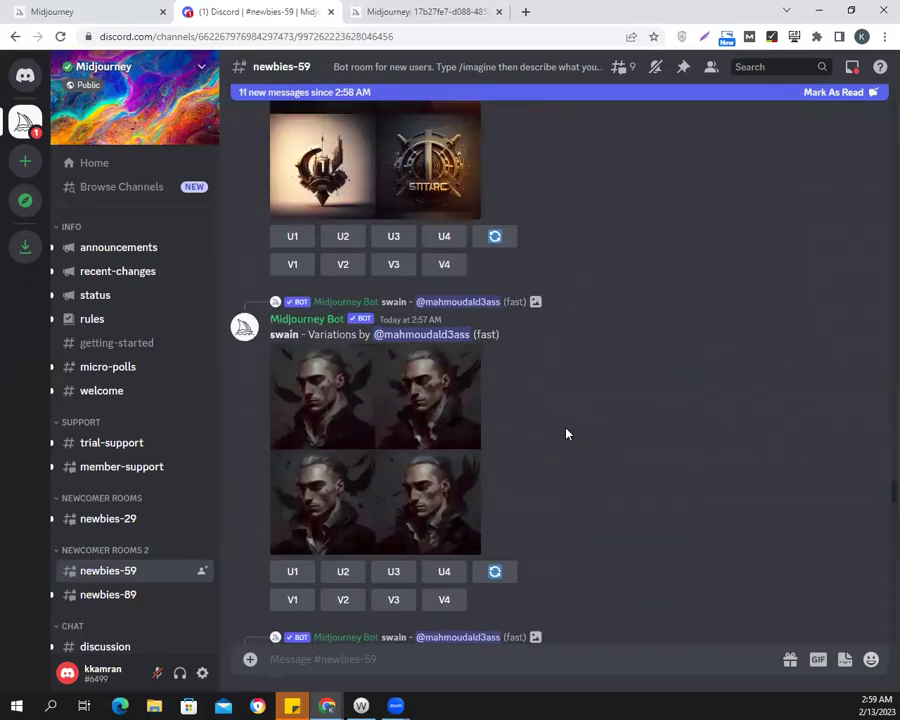
pyautogui.scroll(10, 566, 433)
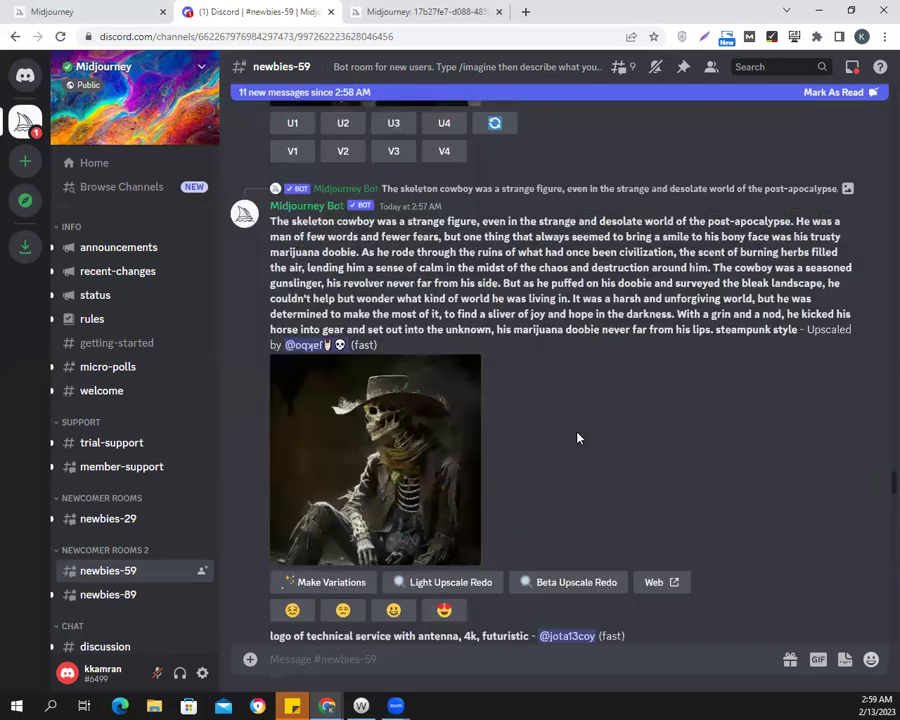
pyautogui.scroll(10, 577, 437)
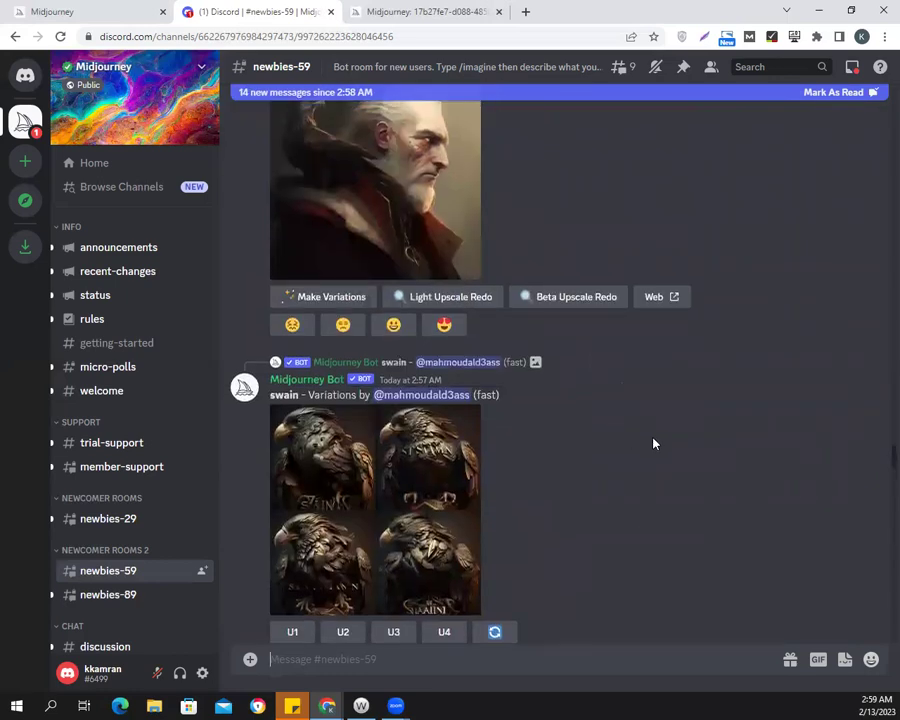
pyautogui.scroll(15, 655, 442)
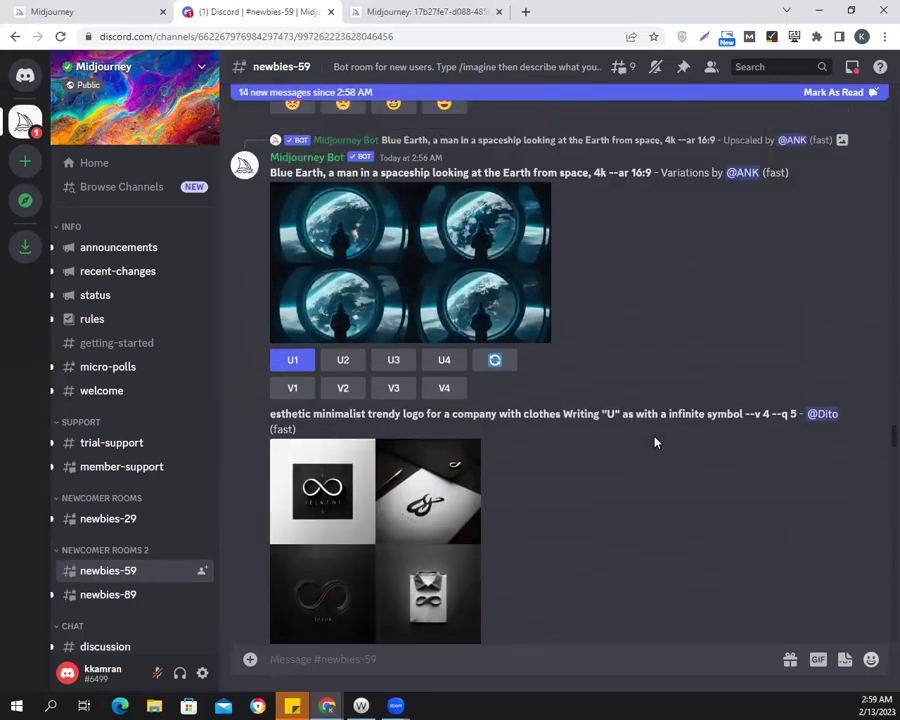
pyautogui.scroll(5, 569, 372)
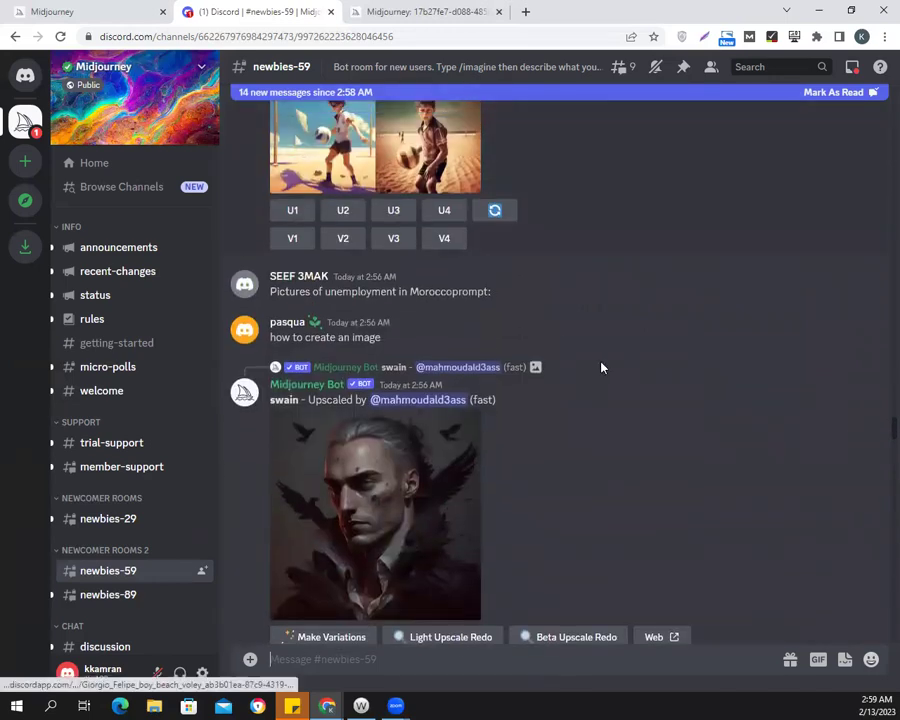
pyautogui.scroll(15, 601, 368)
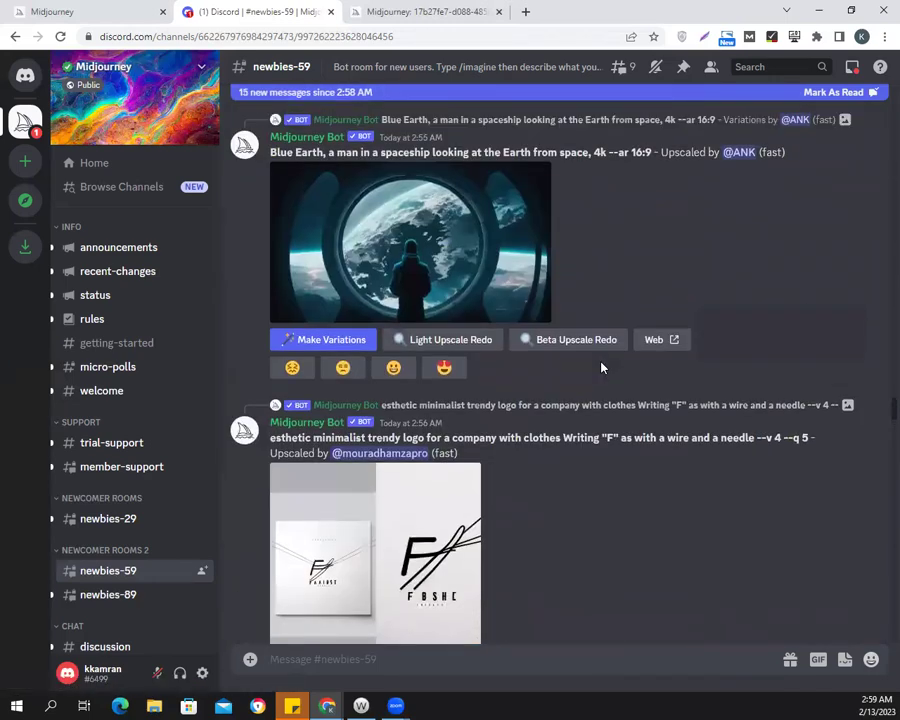
pyautogui.scroll(10, 627, 474)
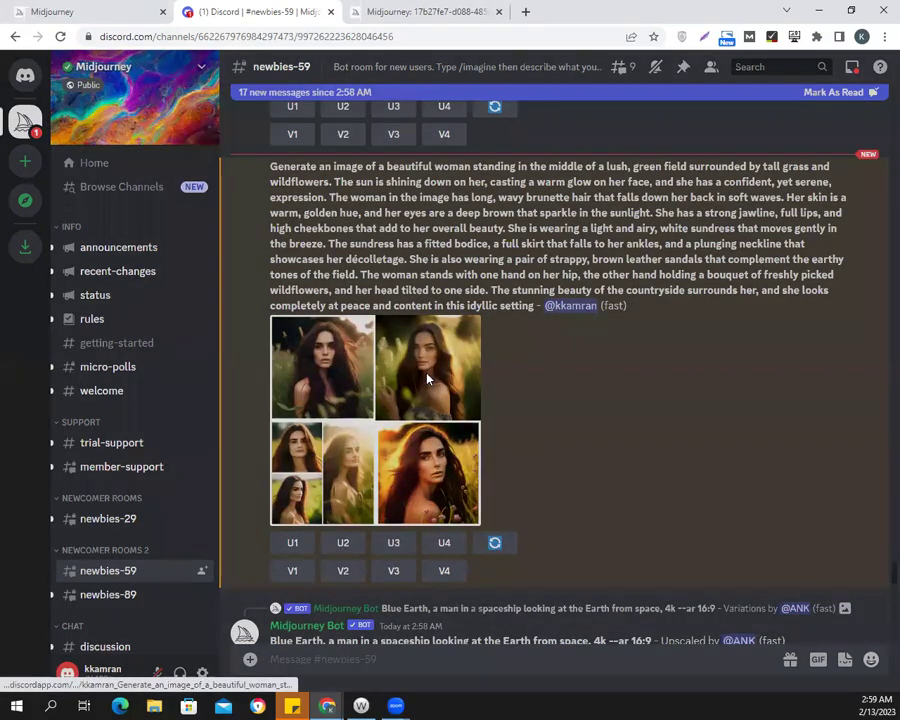
# Enlarge the brunette field portrait grid for a close look, then close the viewer.
pyautogui.click(428, 378)
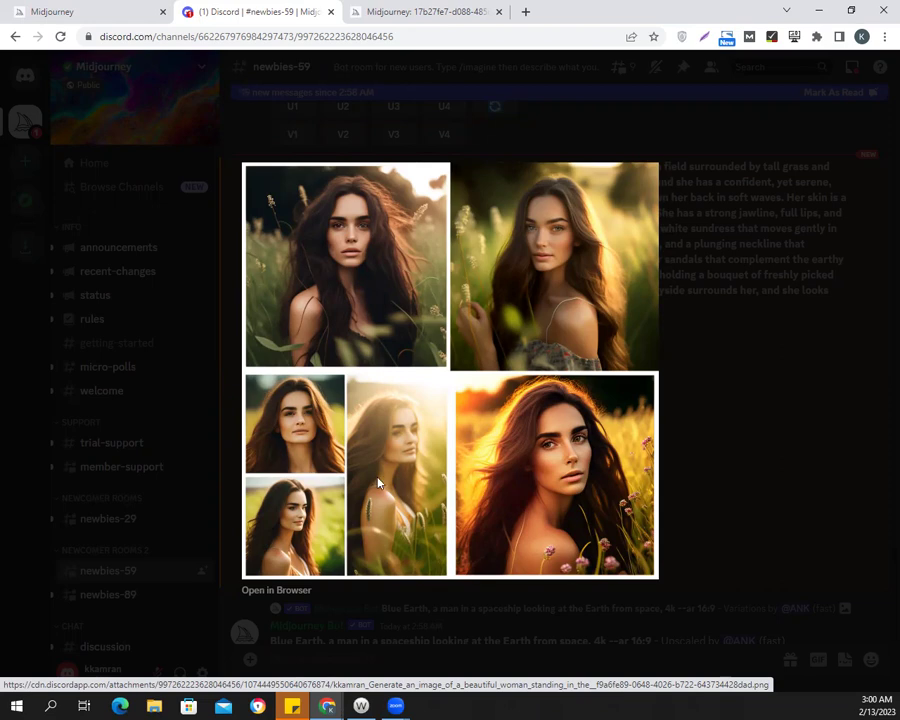
pyautogui.press('Escape')
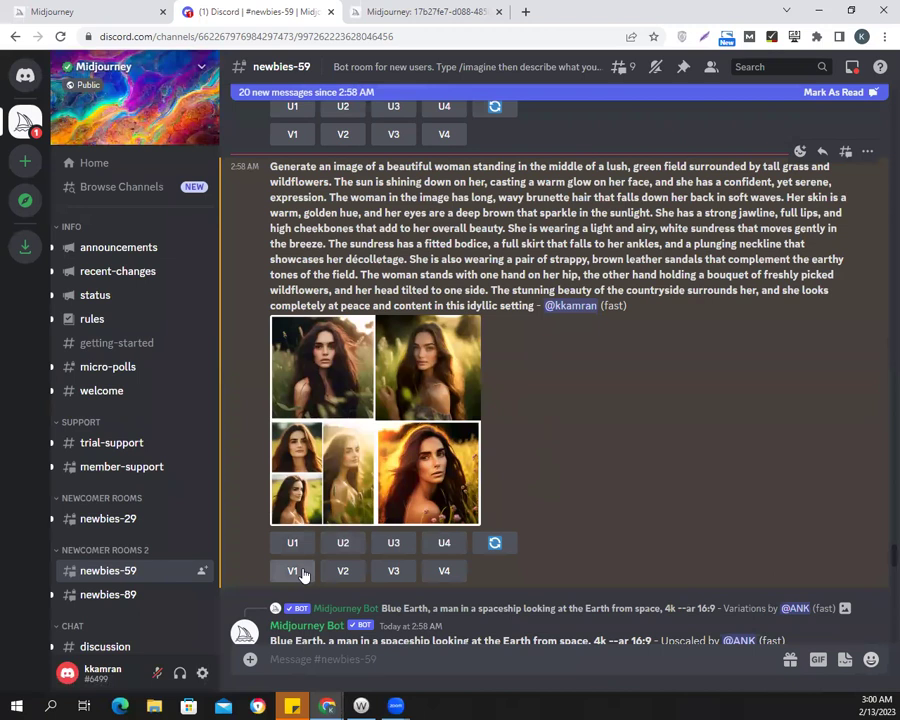
# Request V3 variations of the third portrait and scroll to the new Variations message.
pyautogui.click(393, 573)
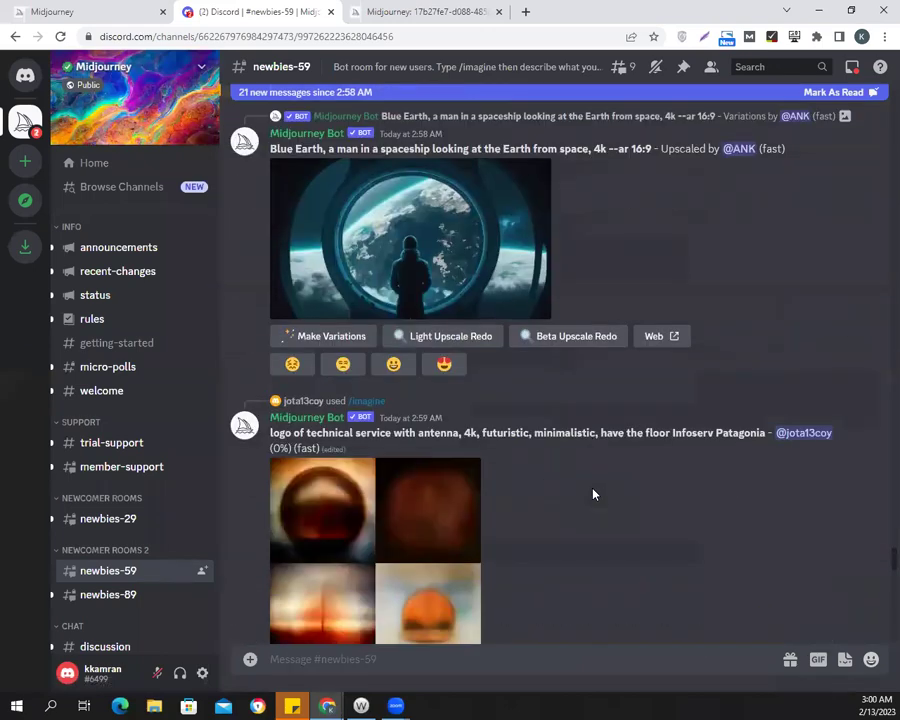
pyautogui.scroll(-10, 593, 494)
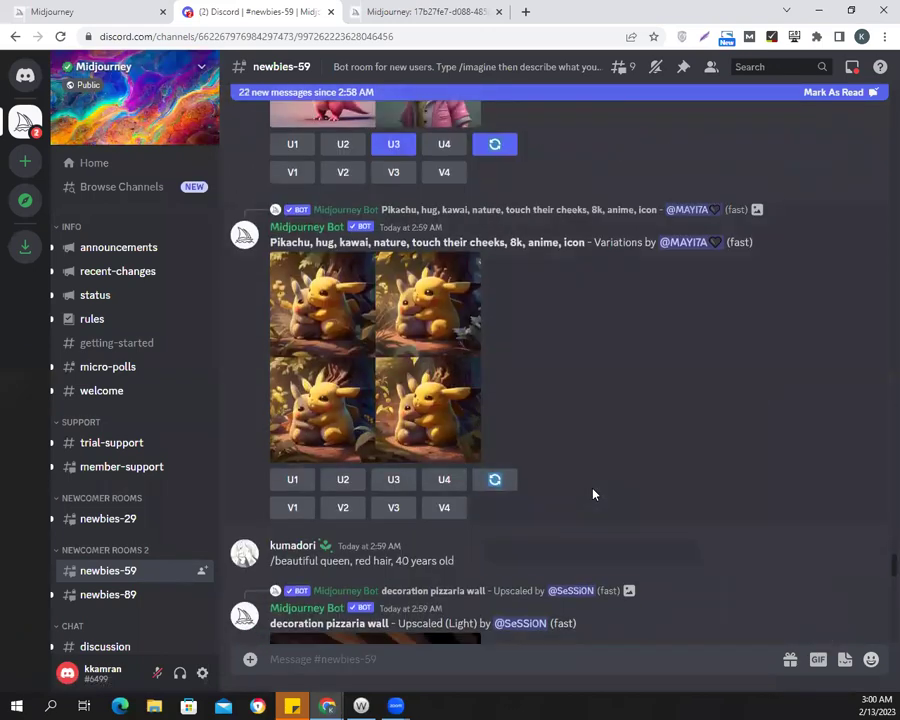
pyautogui.scroll(-5, 593, 494)
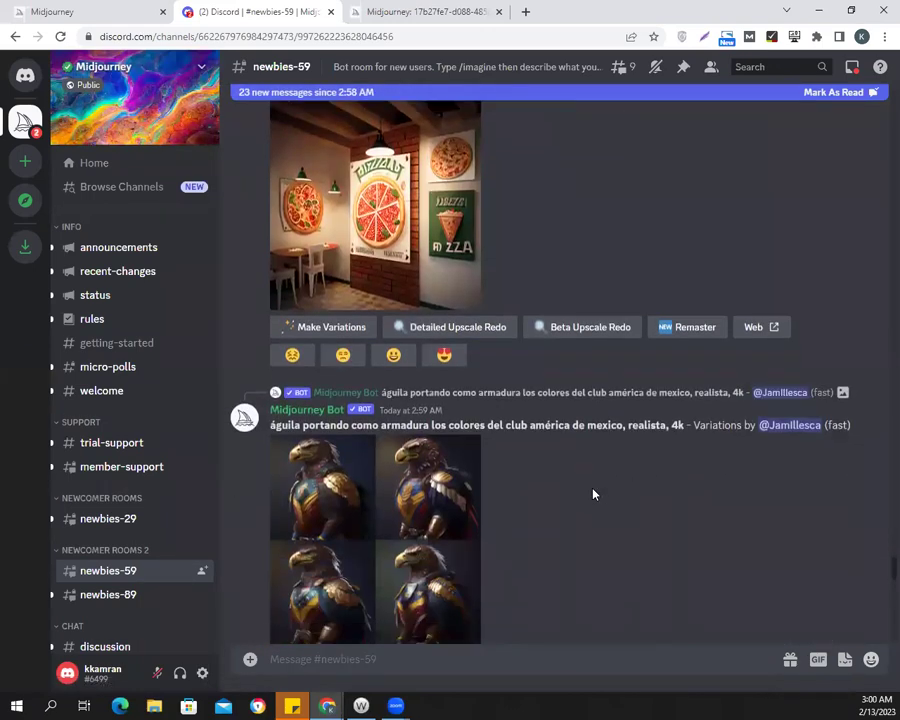
pyautogui.scroll(-8, 593, 494)
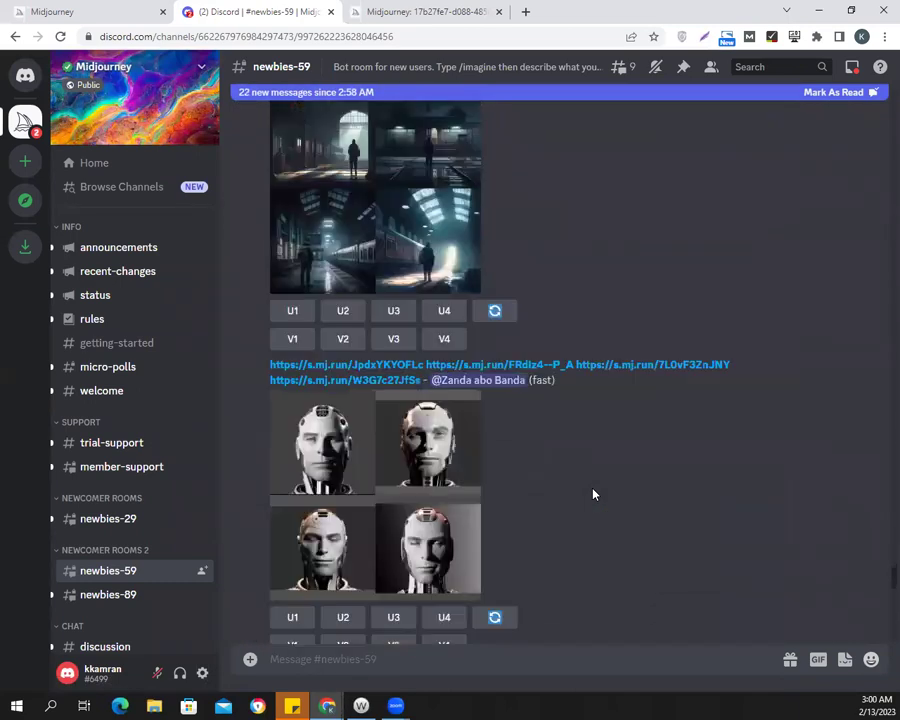
pyautogui.scroll(-1, 593, 494)
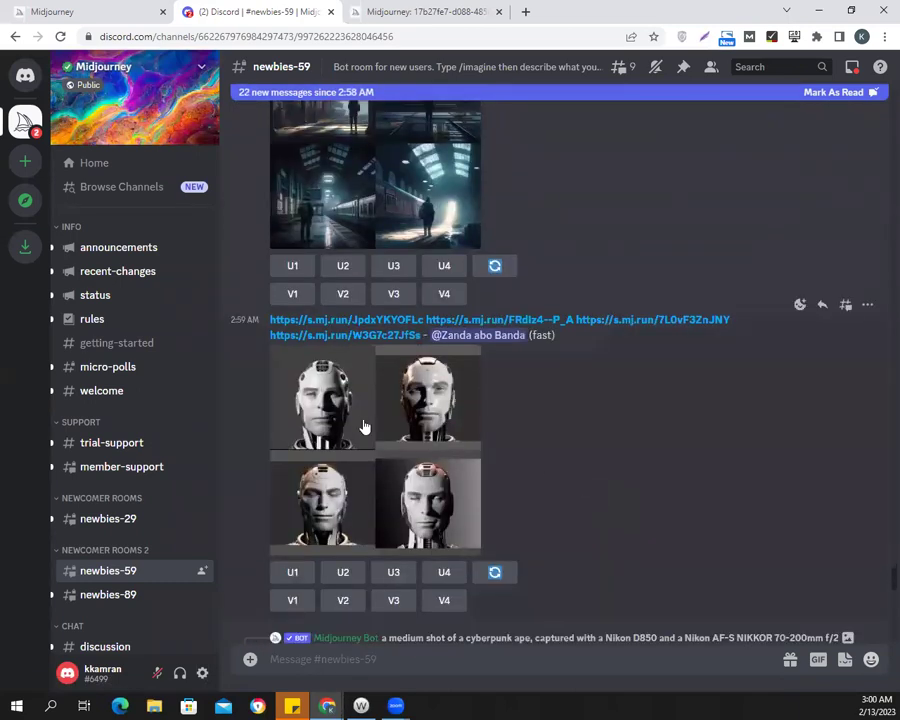
pyautogui.scroll(-3, 568, 487)
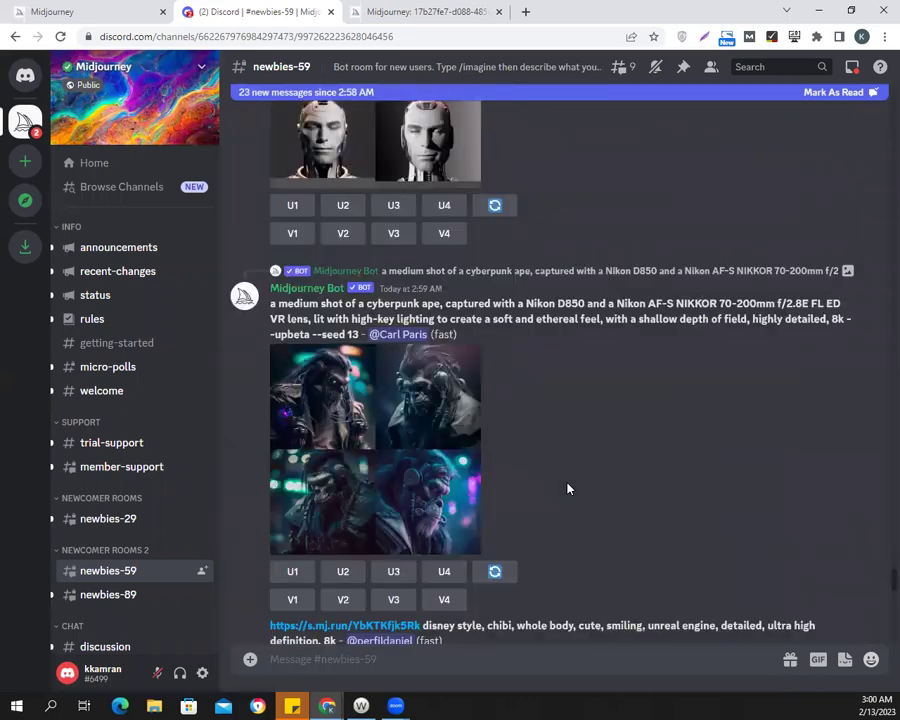
pyautogui.scroll(-5, 567, 488)
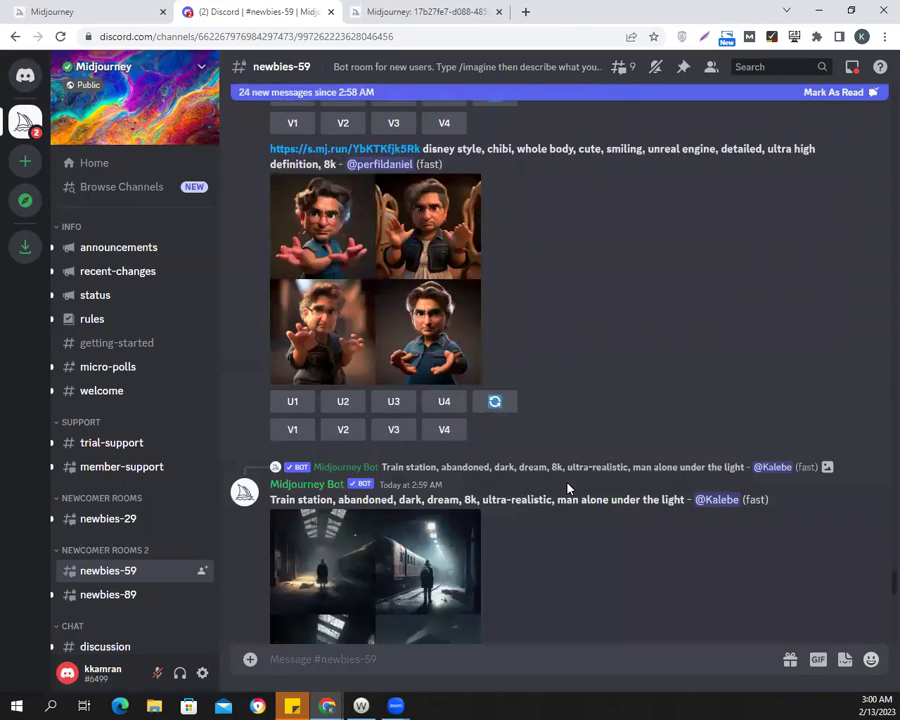
pyautogui.scroll(-7, 567, 488)
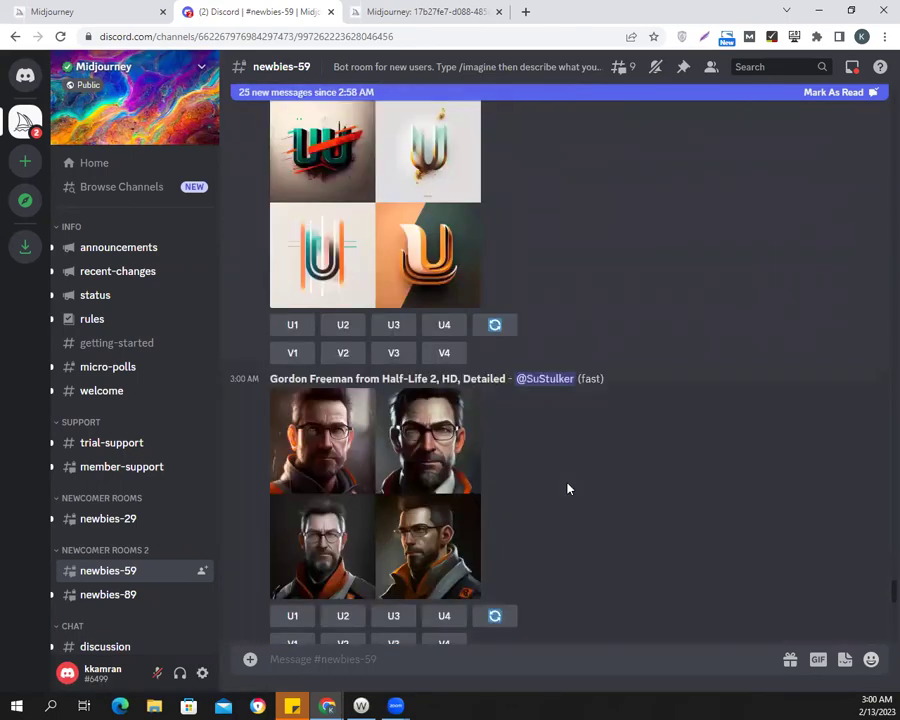
pyautogui.scroll(-6, 567, 488)
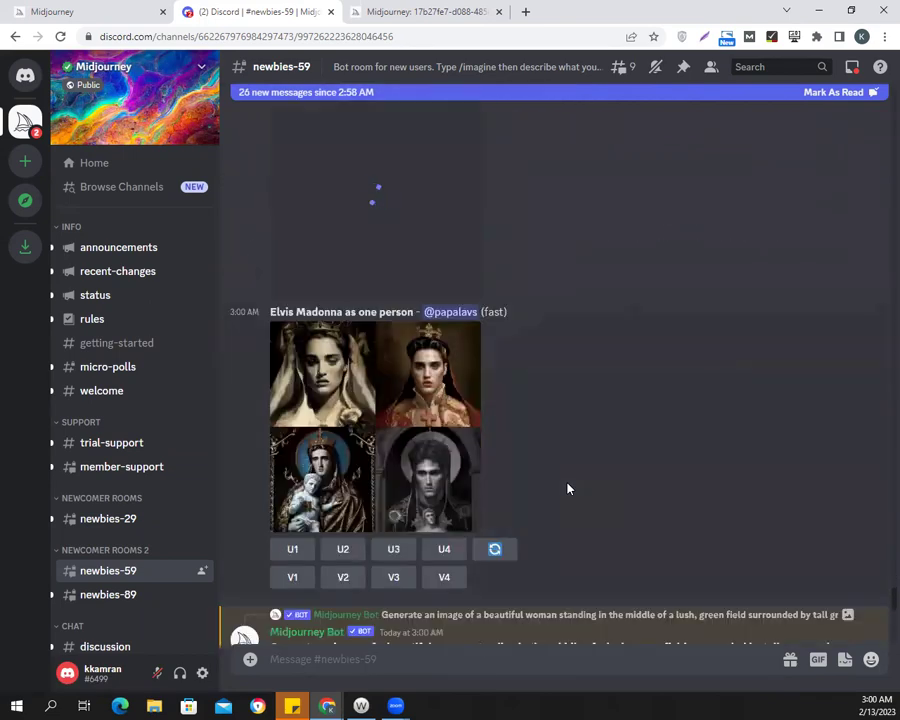
pyautogui.scroll(-4, 567, 488)
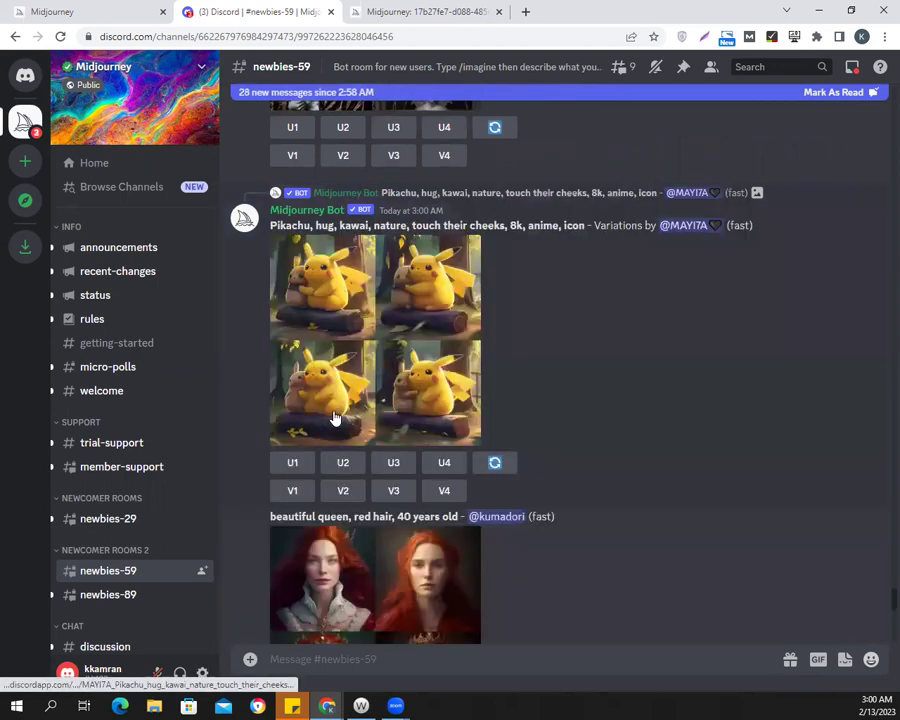
pyautogui.scroll(3, 576, 480)
pyautogui.scroll(10, 577, 480)
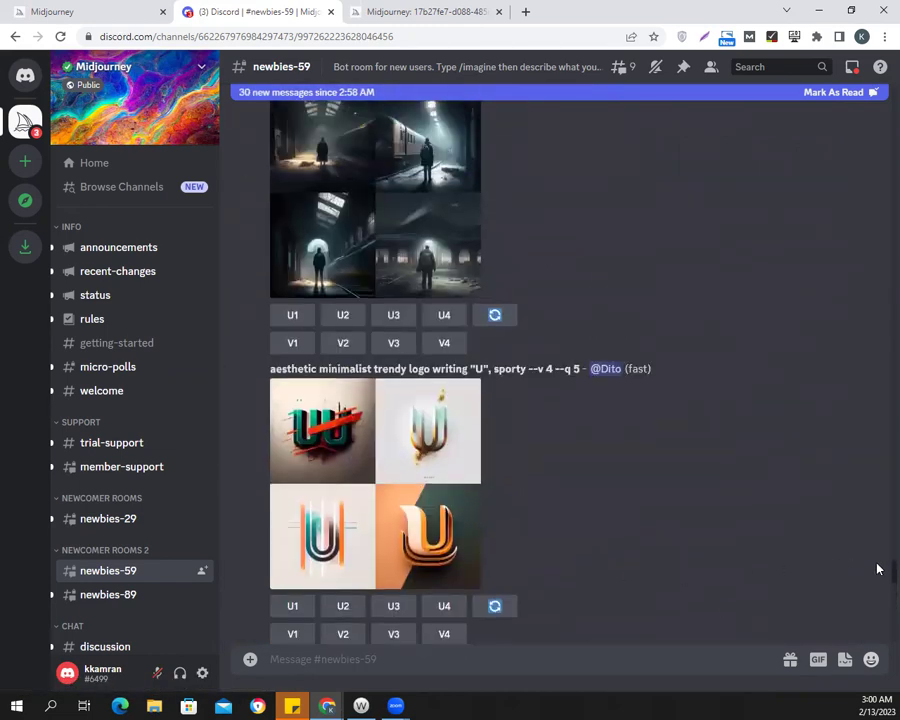
pyautogui.scroll(5, 877, 566)
pyautogui.moveTo(879, 558); pyautogui.dragTo(879, 625)
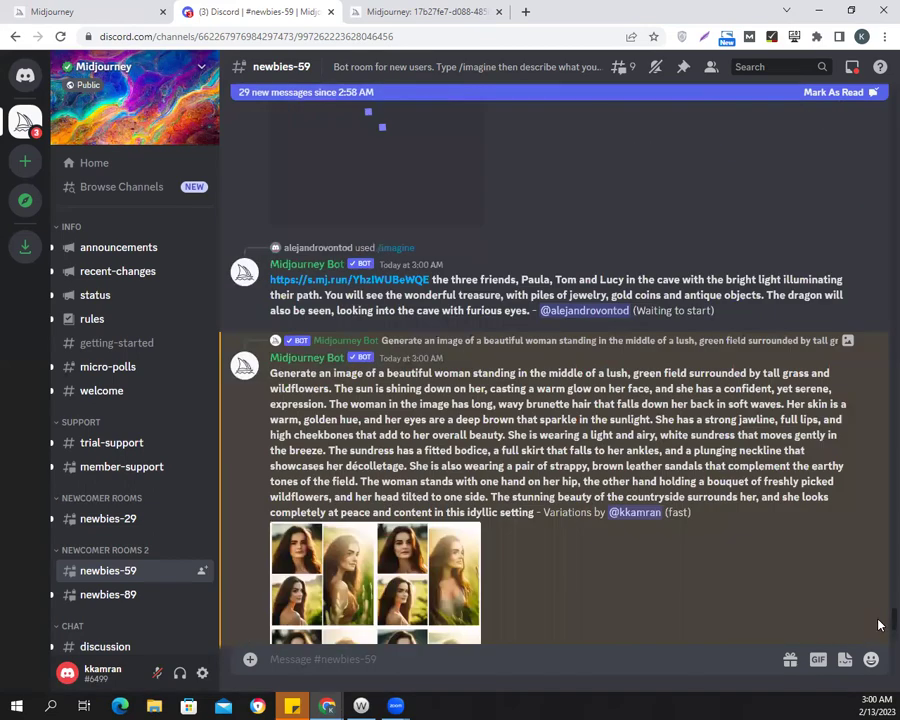
pyautogui.scroll(-3, 667, 554)
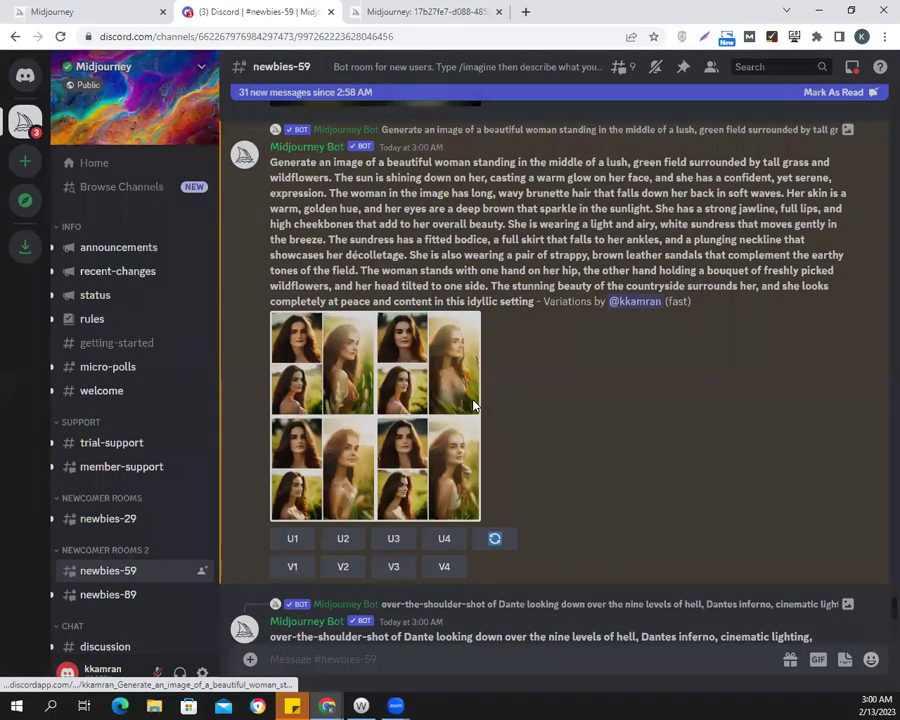
pyautogui.click(474, 403)
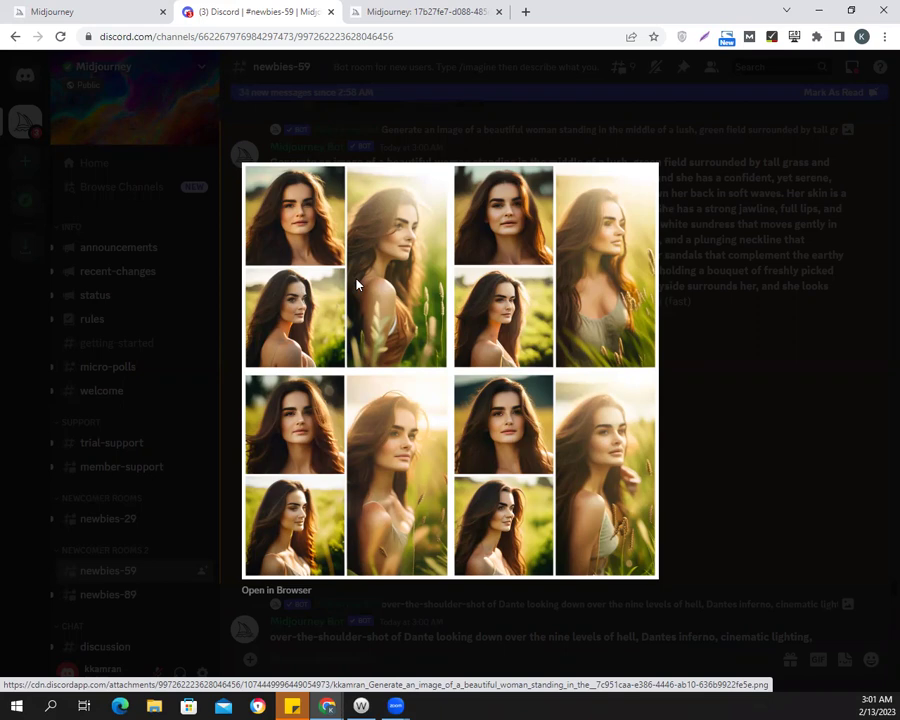
pyautogui.click(729, 461)
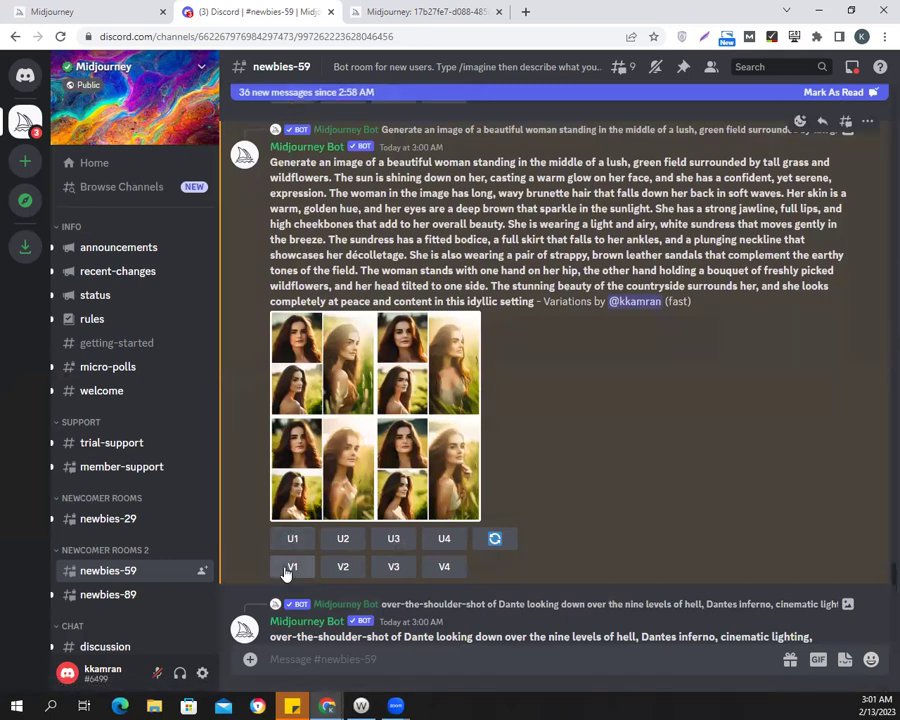
# Request V1 variations of the first field portrait and scroll down to the new grid.
pyautogui.click(287, 568)
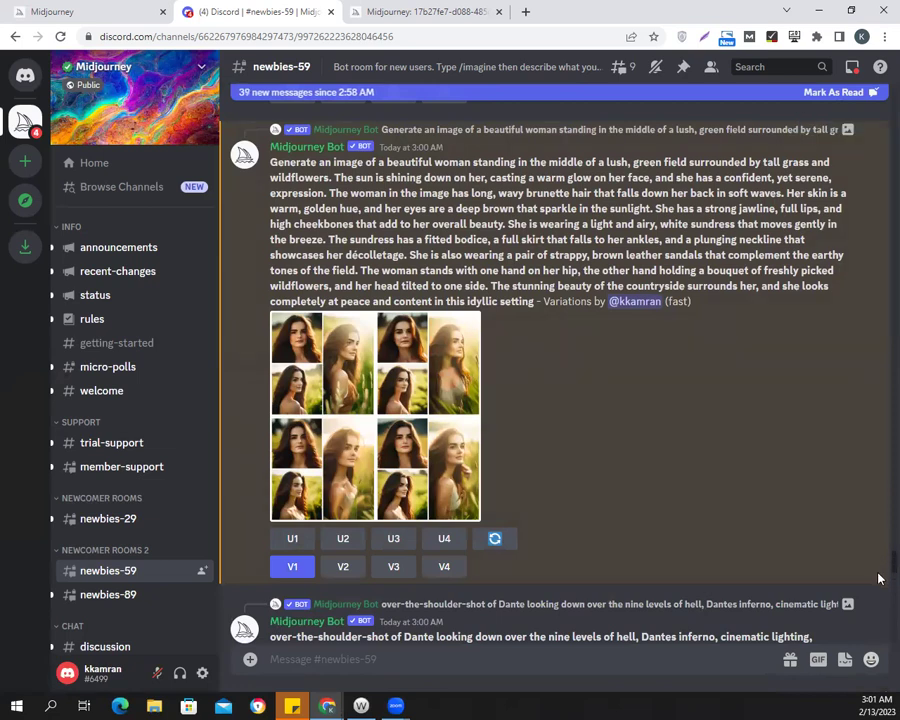
pyautogui.scroll(-15, 878, 578)
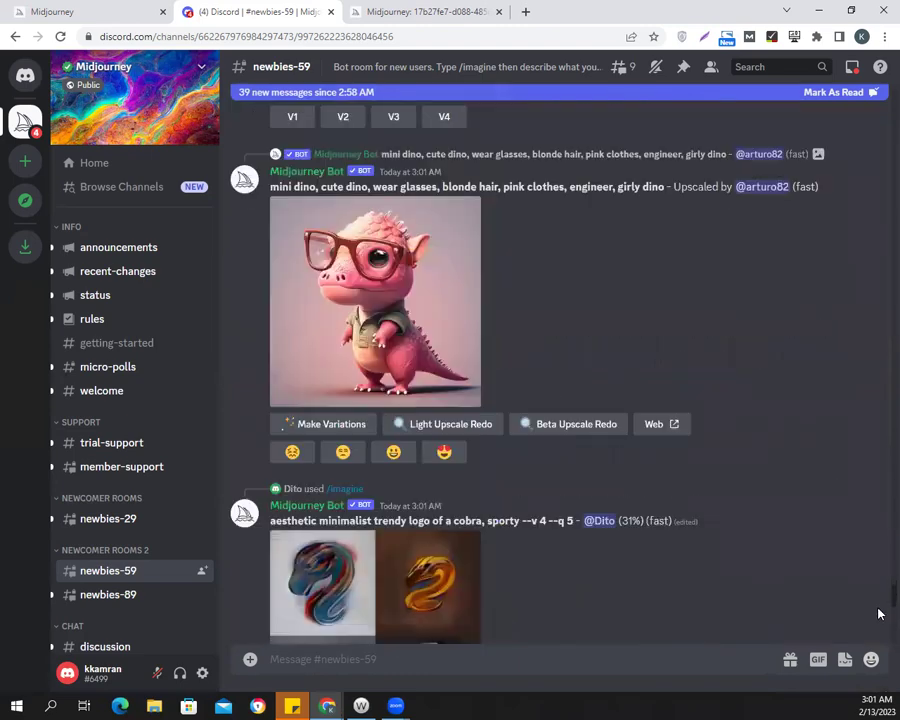
pyautogui.scroll(-15, 878, 614)
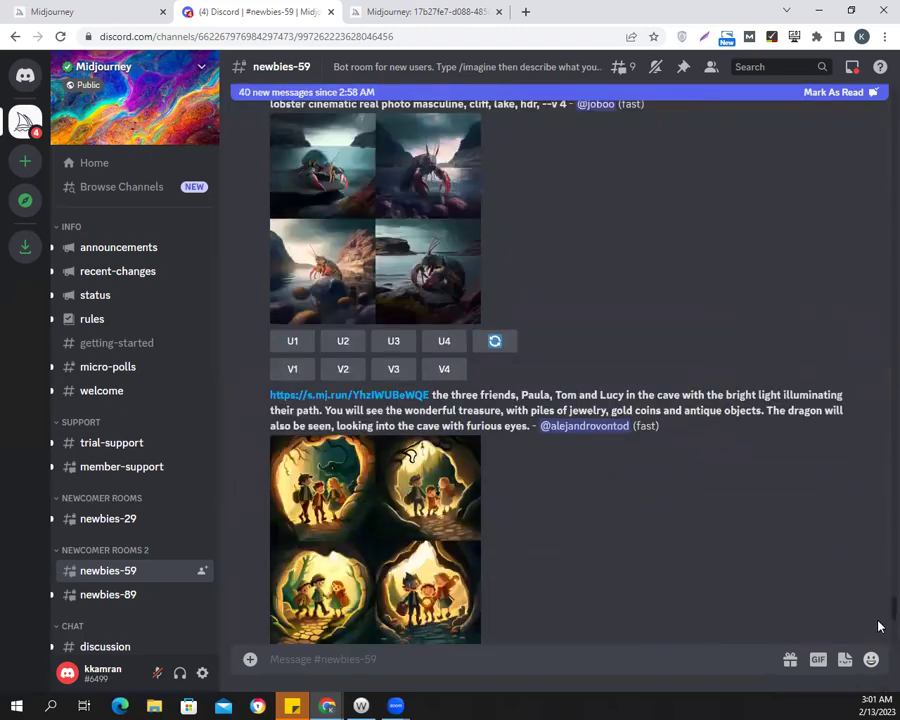
pyautogui.scroll(-5, 878, 624)
pyautogui.scroll(-3, 878, 621)
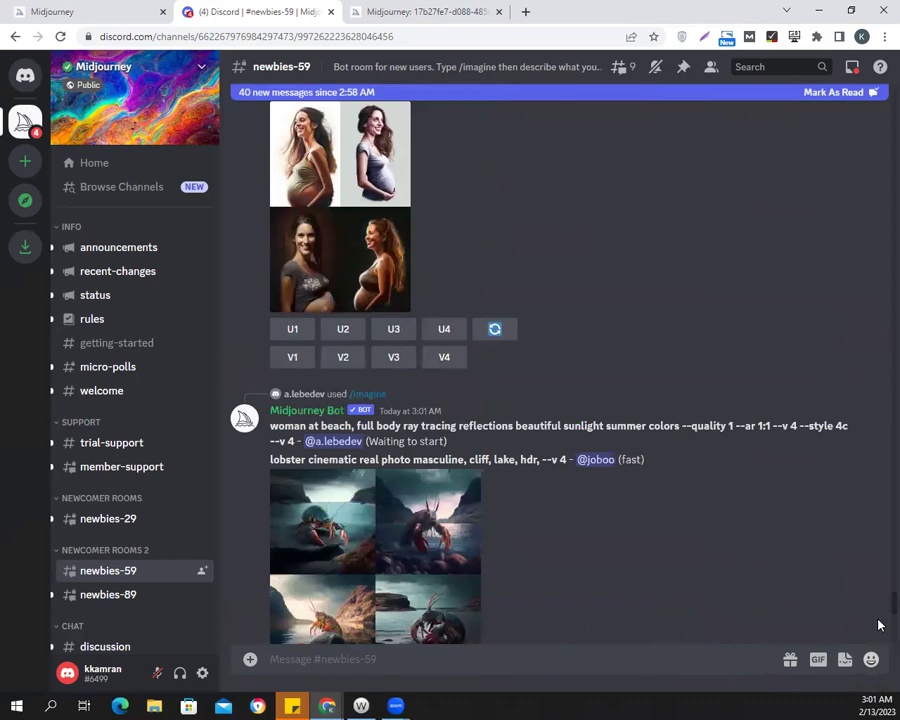
pyautogui.scroll(-6, 878, 626)
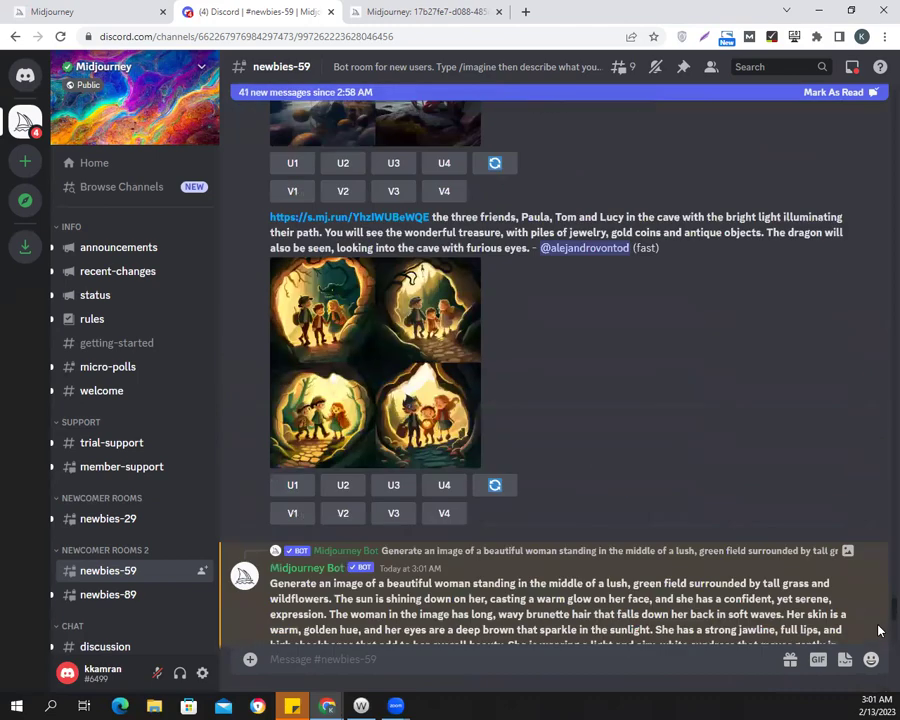
pyautogui.scroll(-3, 878, 633)
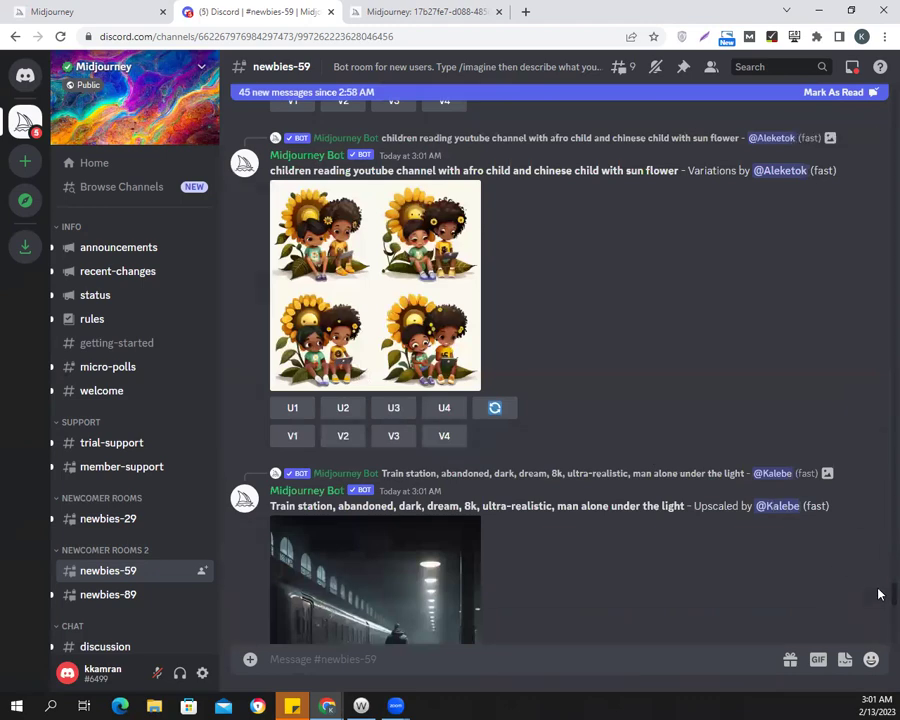
pyautogui.scroll(-5, 878, 592)
pyautogui.scroll(10, 878, 586)
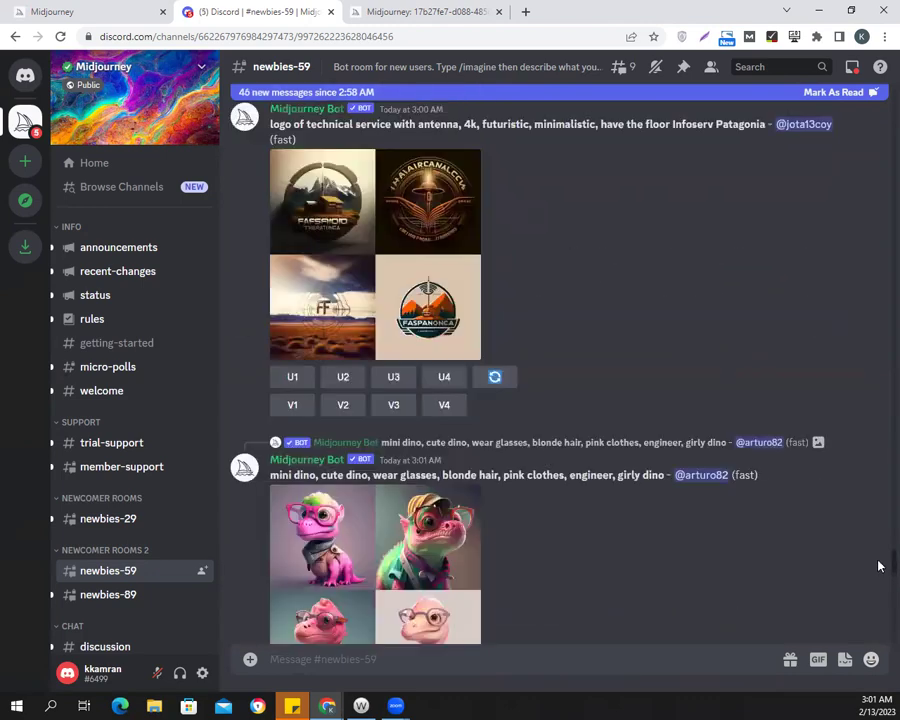
pyautogui.scroll(-10, 878, 563)
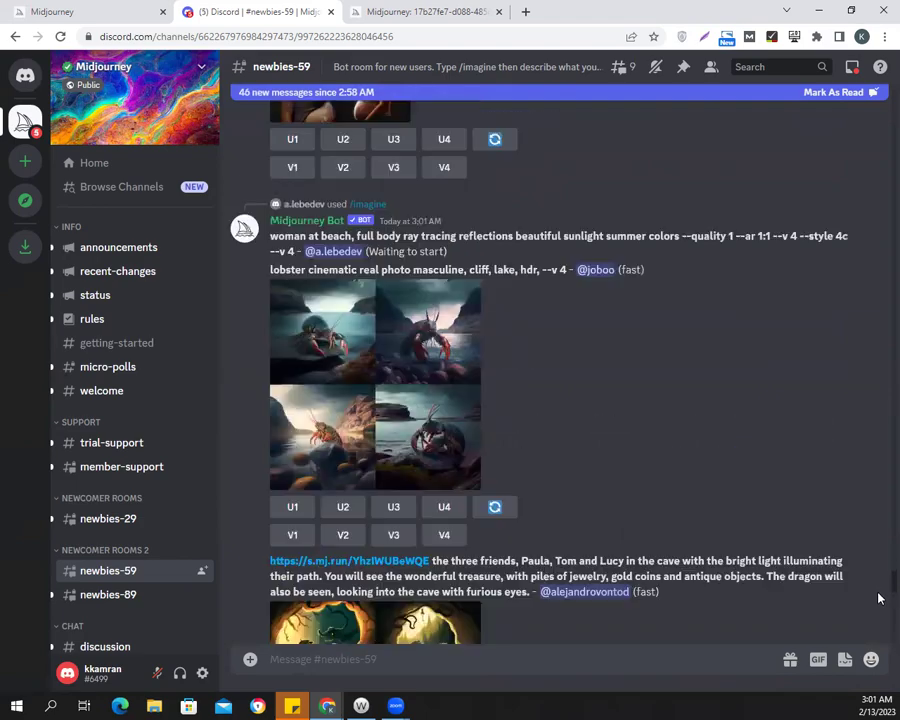
pyautogui.scroll(-10, 878, 605)
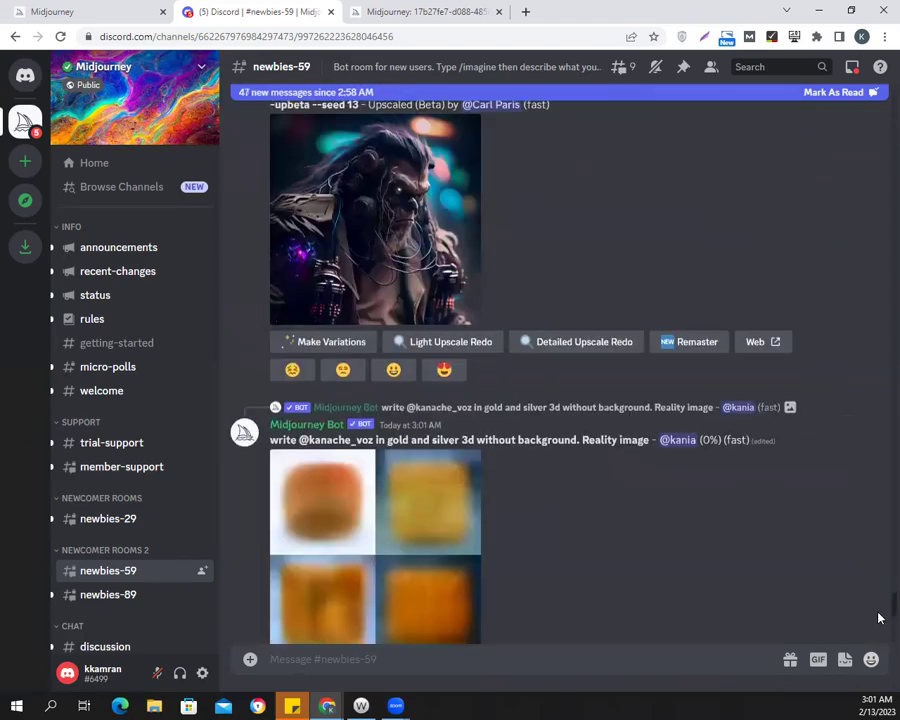
pyautogui.scroll(-10, 878, 622)
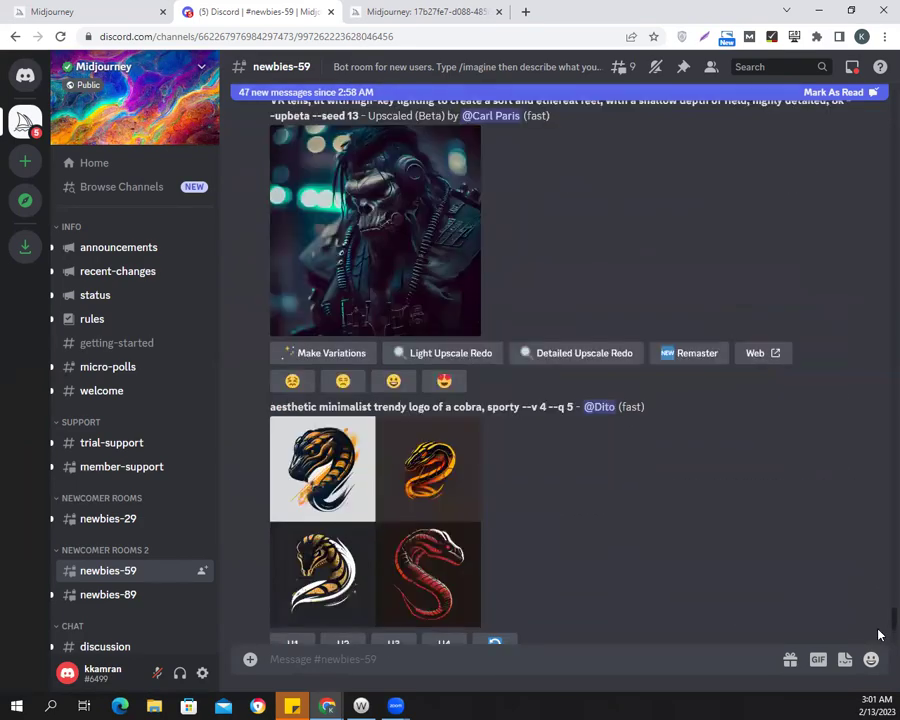
pyautogui.scroll(-5, 878, 637)
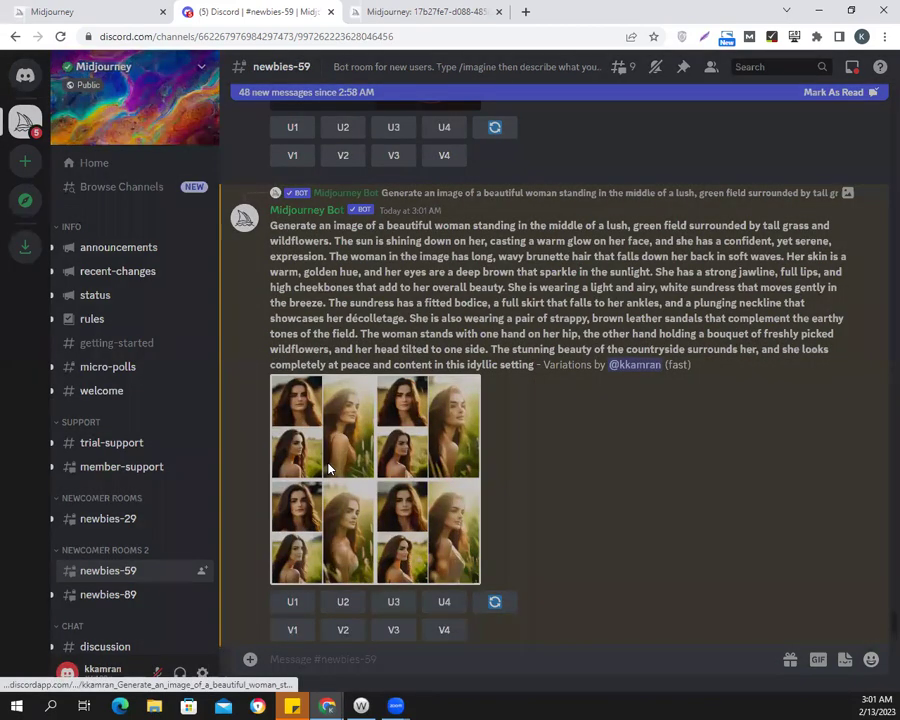
# Preview the new woman-in-field variations grid enlarged, close it, and scroll around the channel.
pyautogui.click(328, 469)
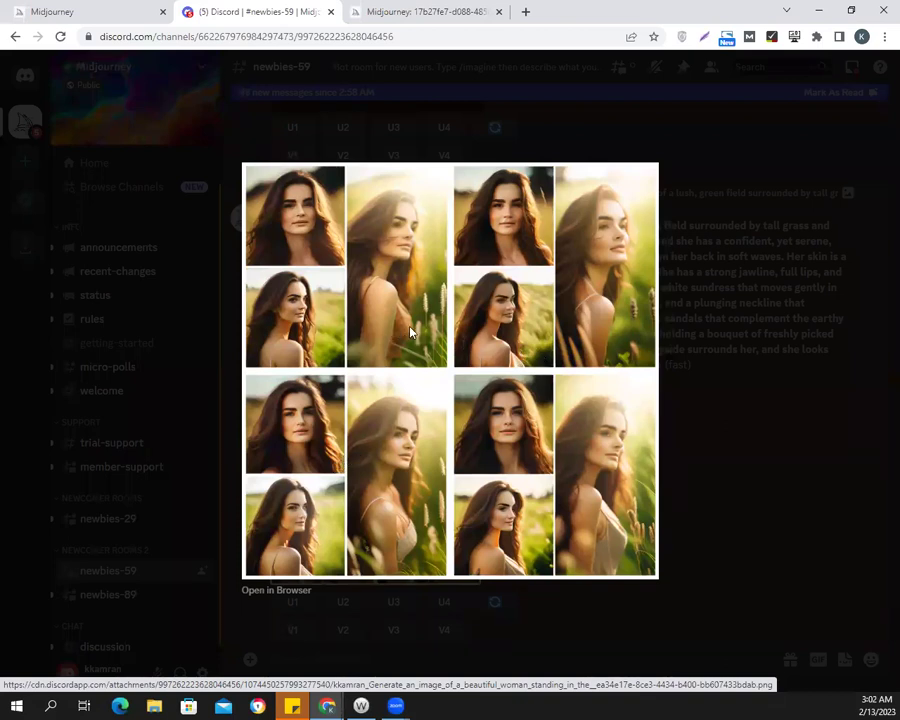
pyautogui.click(795, 440)
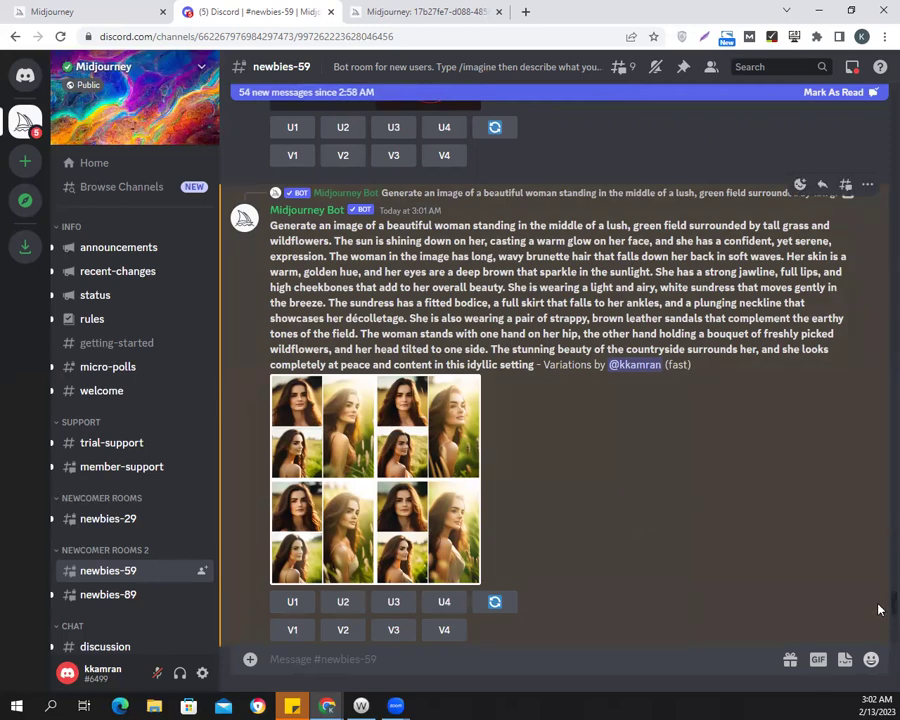
pyautogui.scroll(-10, 874, 610)
pyautogui.scroll(-15, 878, 621)
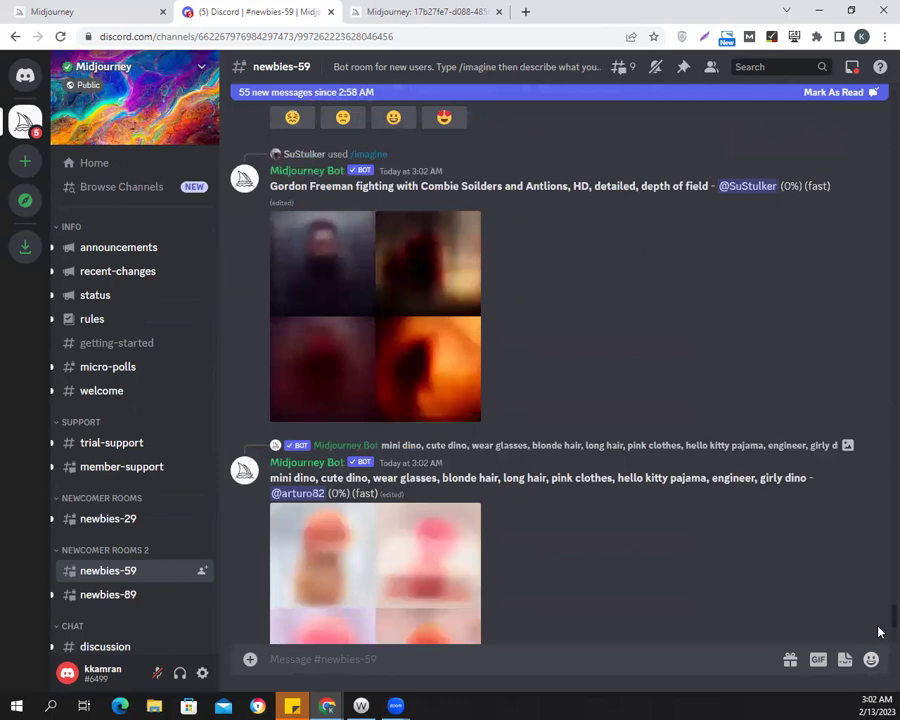
pyautogui.scroll(-3, 878, 651)
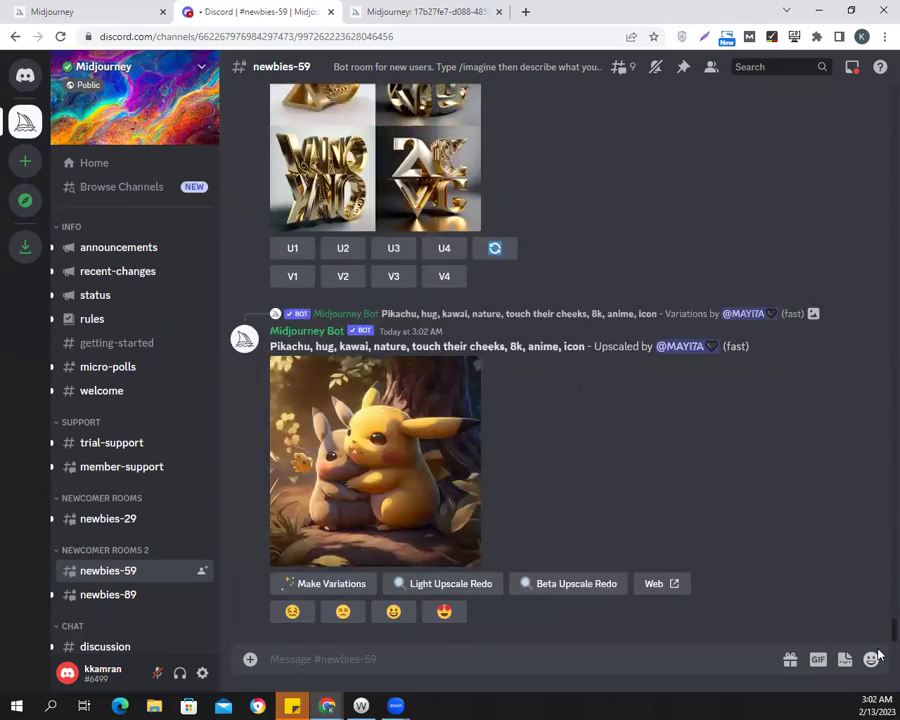
pyautogui.scroll(15, 878, 625)
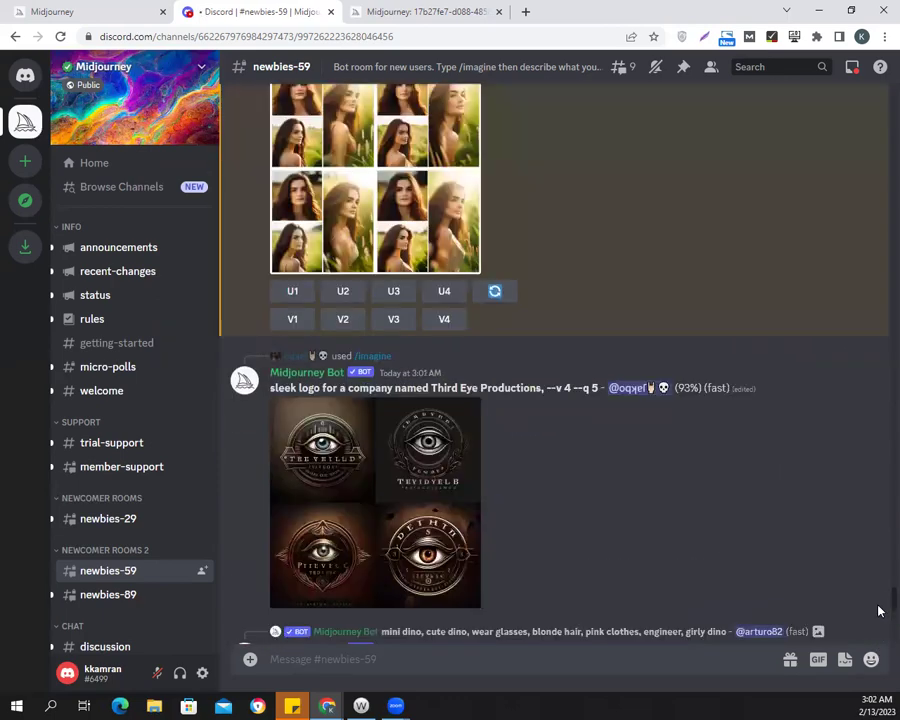
pyautogui.scroll(2, 878, 611)
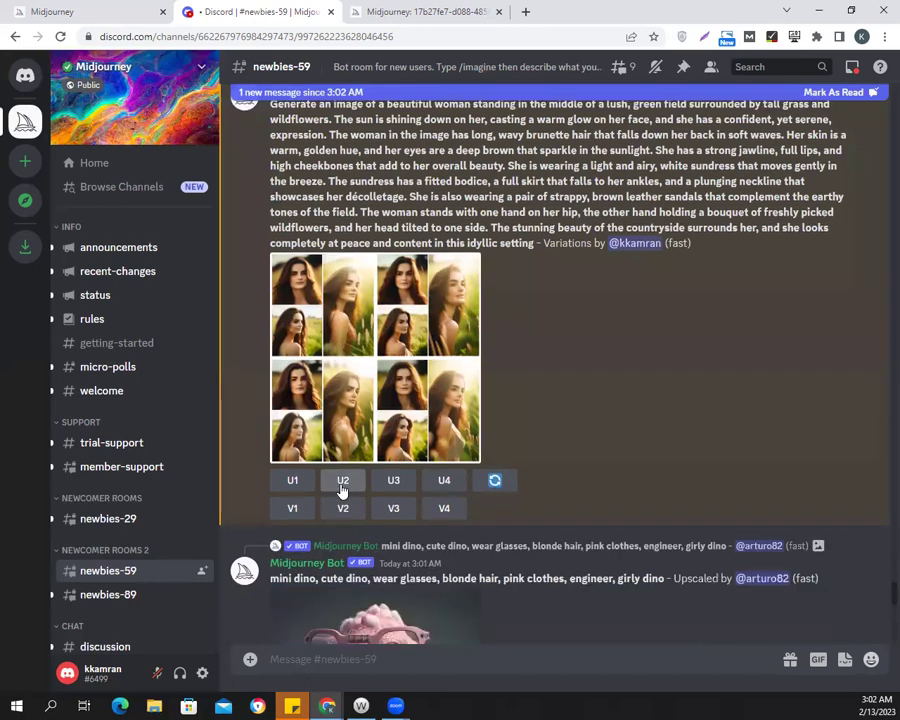
pyautogui.scroll(-5, 518, 300)
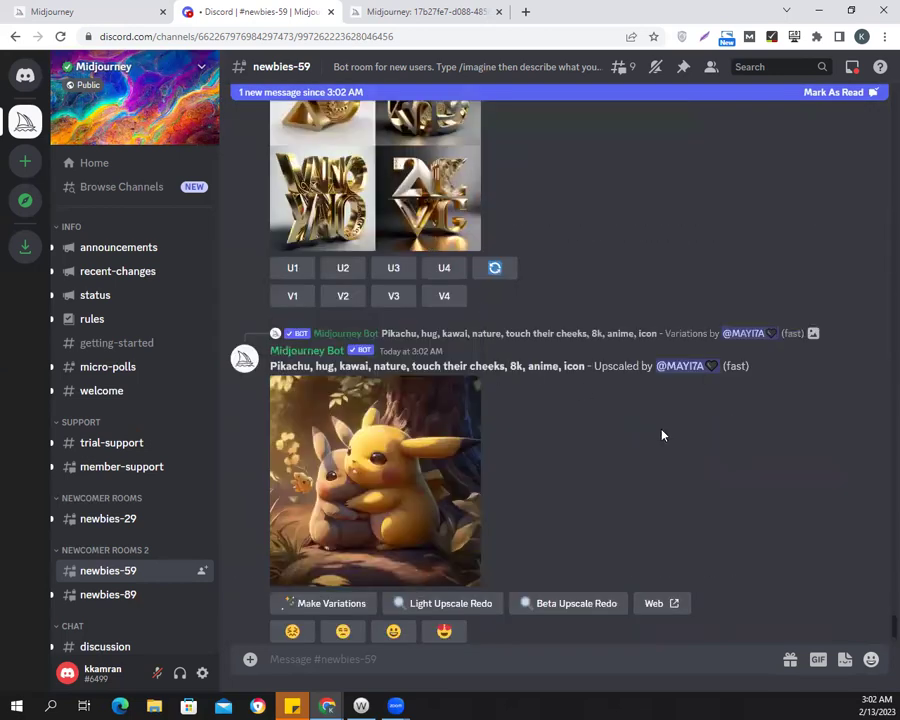
pyautogui.scroll(-3, 848, 569)
pyautogui.scroll(-5, 880, 607)
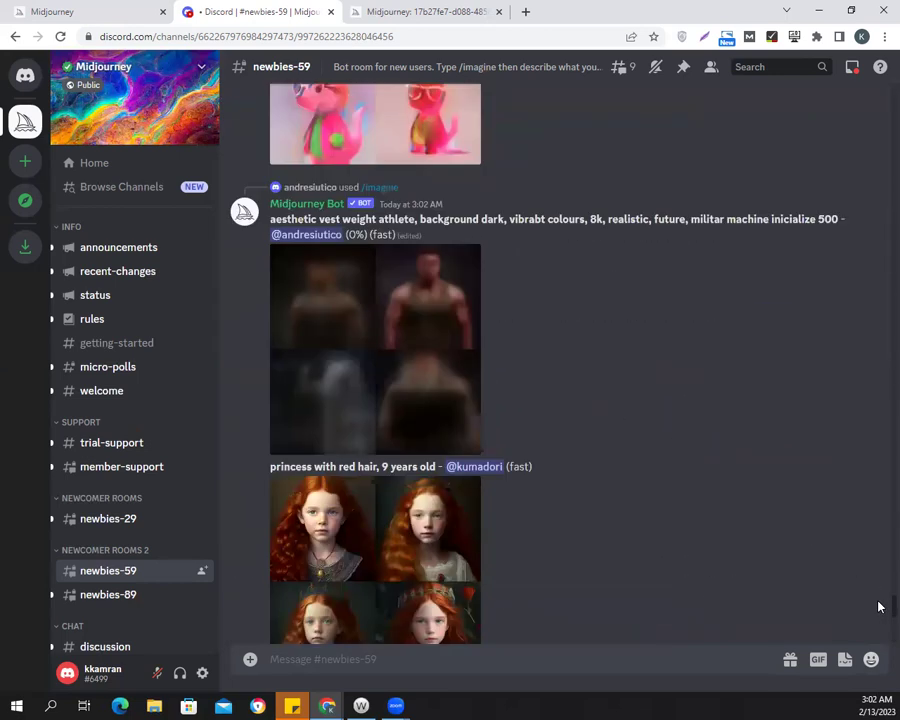
pyautogui.scroll(10, 880, 600)
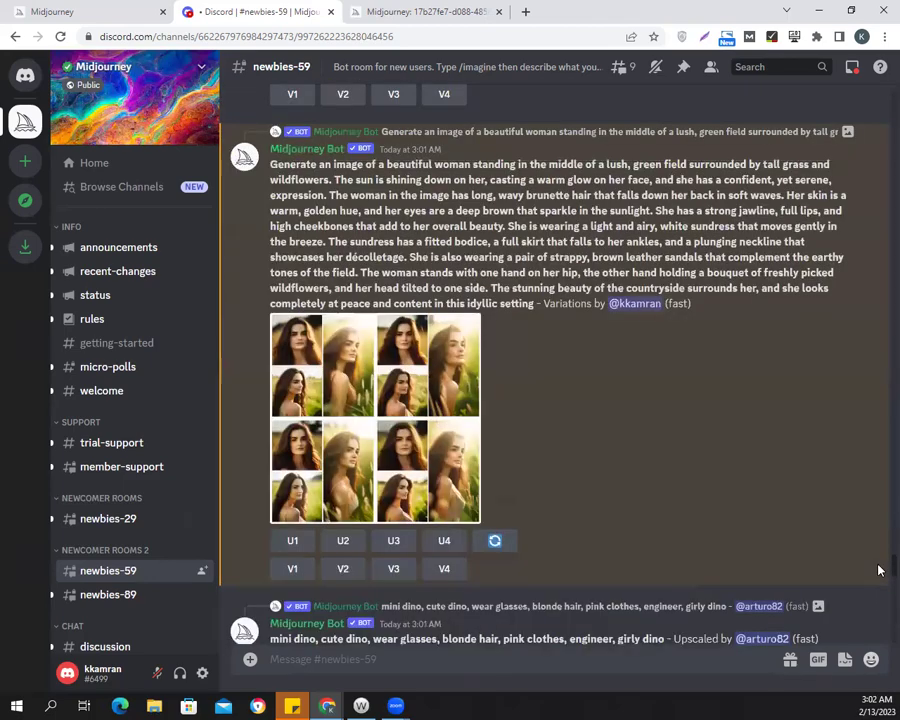
pyautogui.scroll(-3, 878, 573)
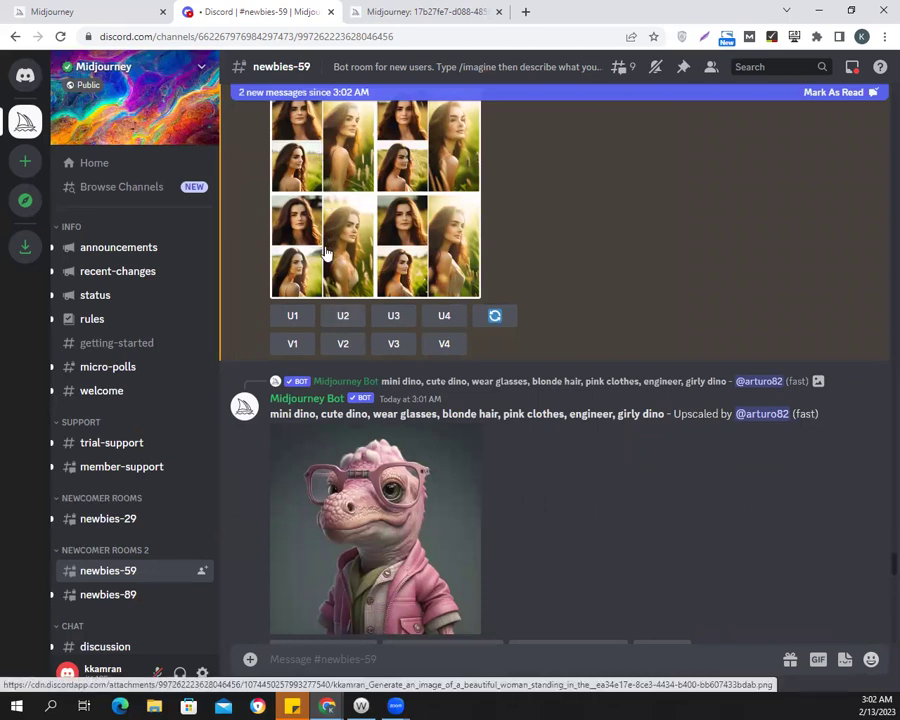
# Check the variations grid enlarged once more, then upscale its second image with U2.
pyautogui.click(333, 253)
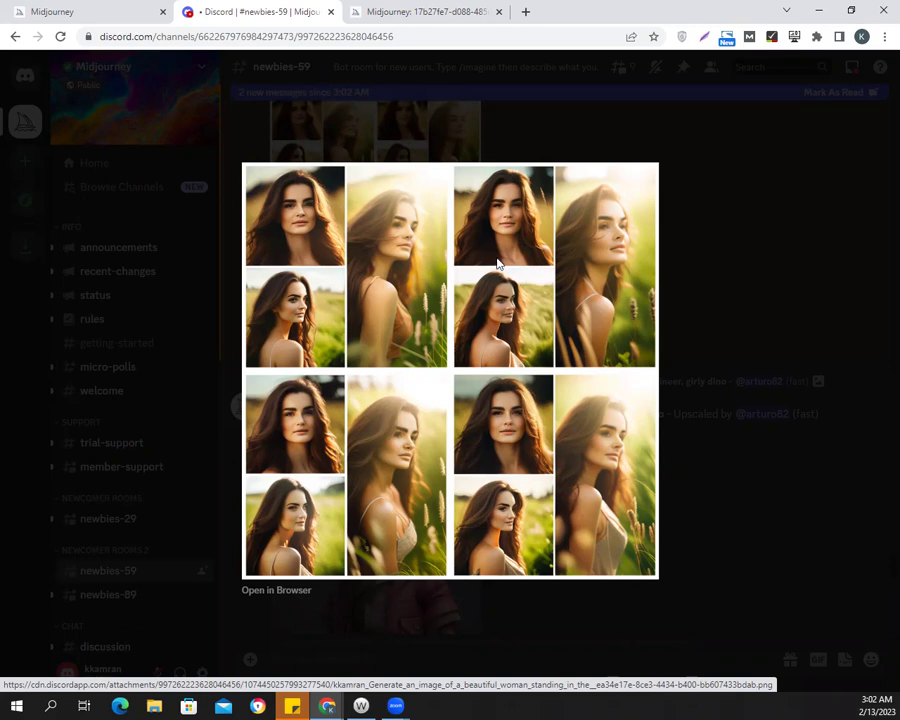
pyautogui.click(730, 307)
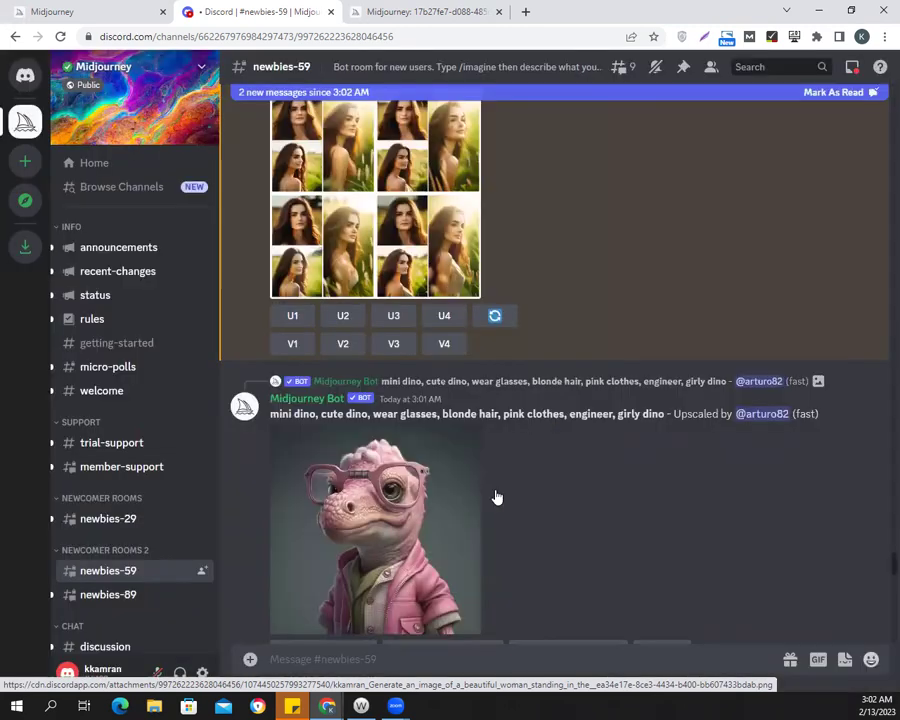
pyautogui.click(340, 320)
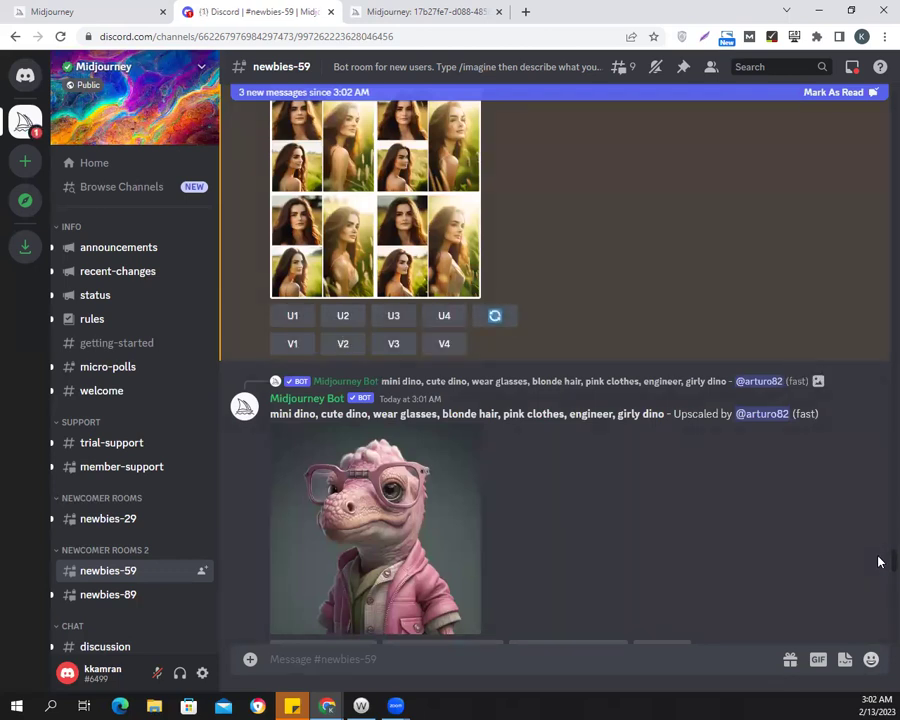
pyautogui.scroll(-15, 876, 556)
pyautogui.scroll(-15, 879, 617)
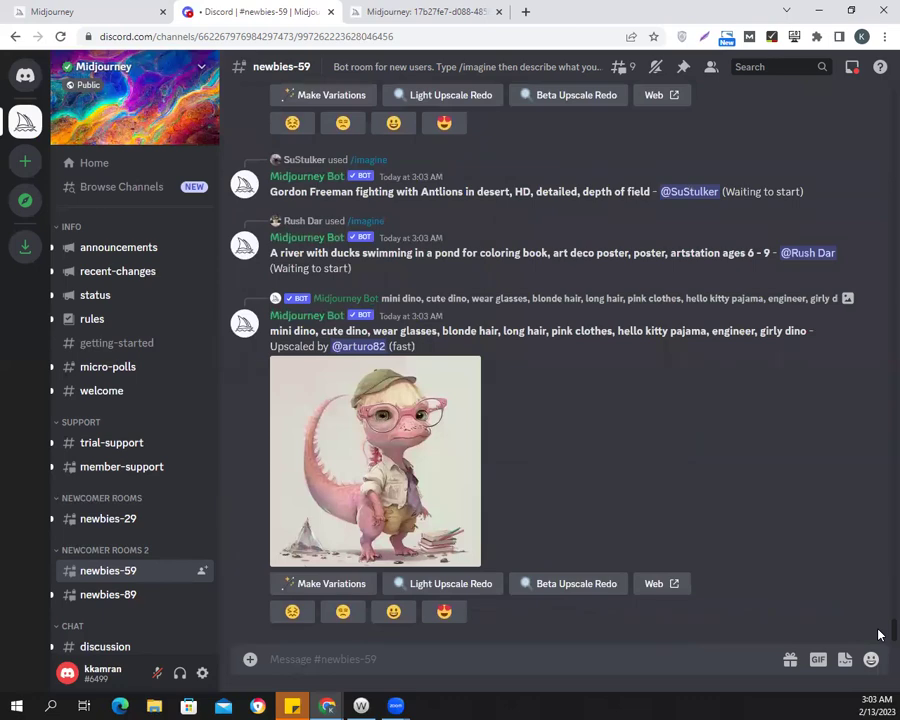
pyautogui.scroll(7, 879, 630)
pyautogui.scroll(-4, 879, 630)
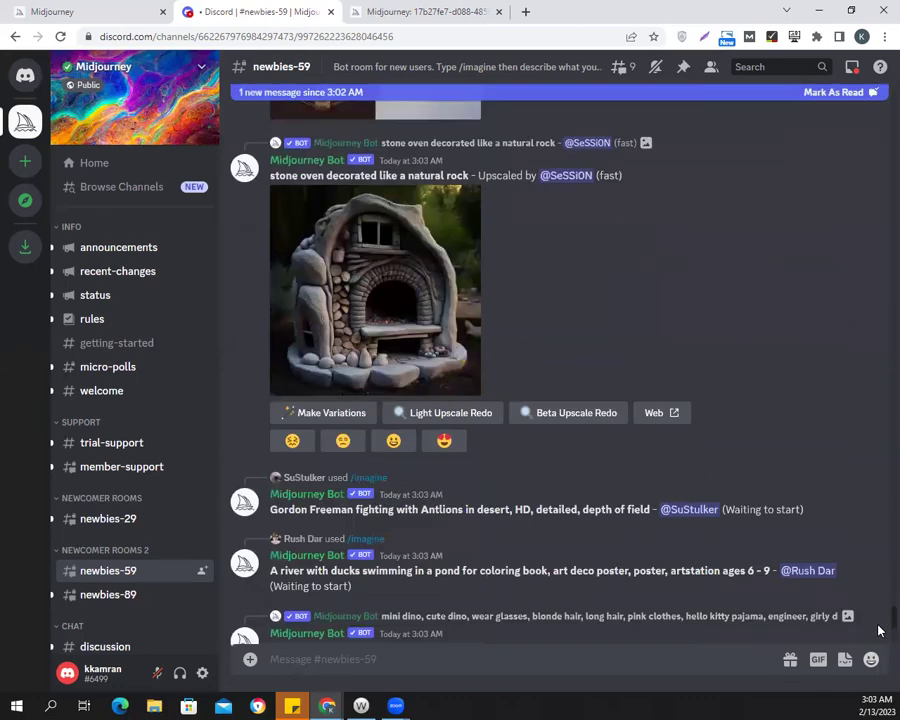
pyautogui.scroll(-10, 879, 628)
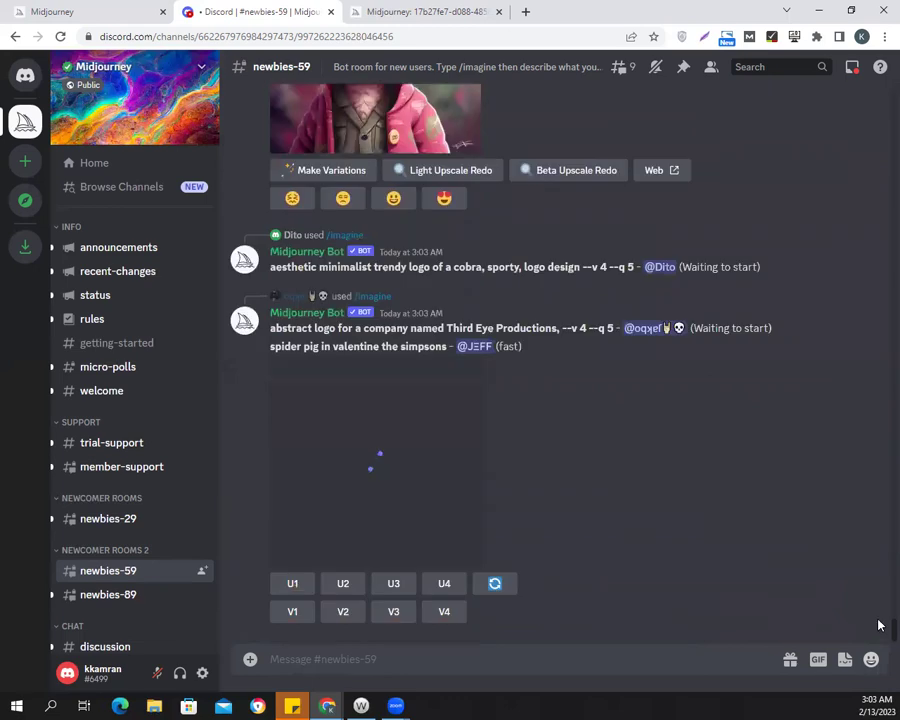
pyautogui.scroll(6, 879, 625)
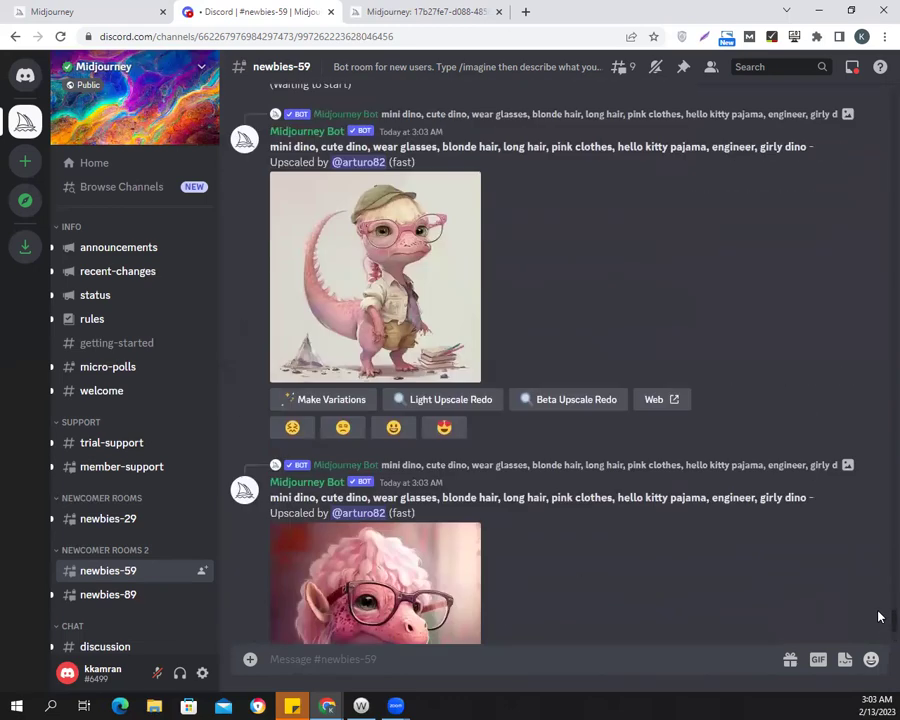
pyautogui.scroll(-5, 879, 617)
pyautogui.scroll(10, 879, 620)
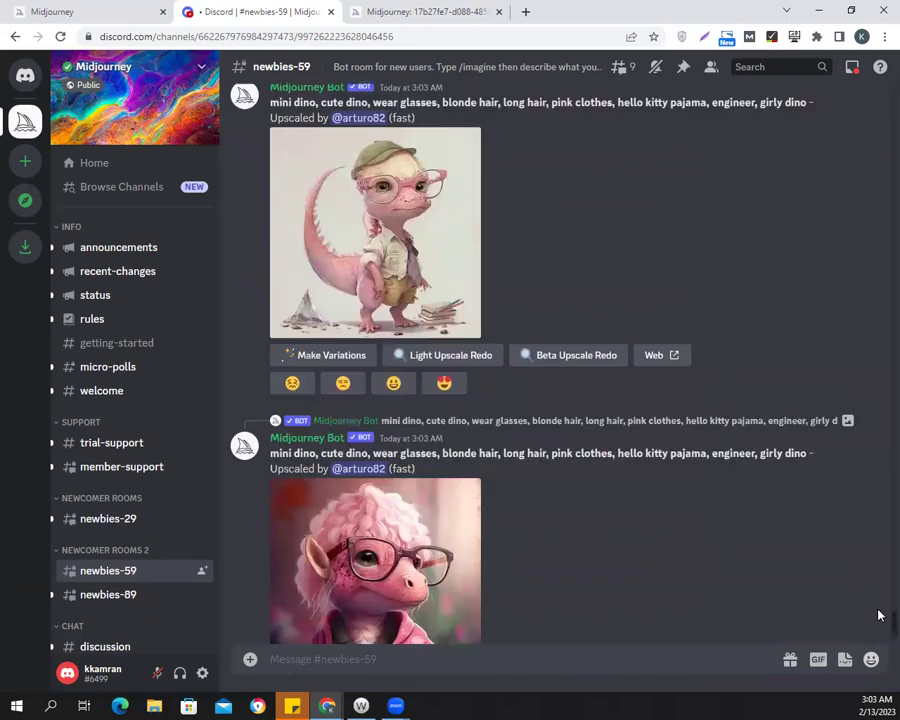
pyautogui.scroll(10, 879, 590)
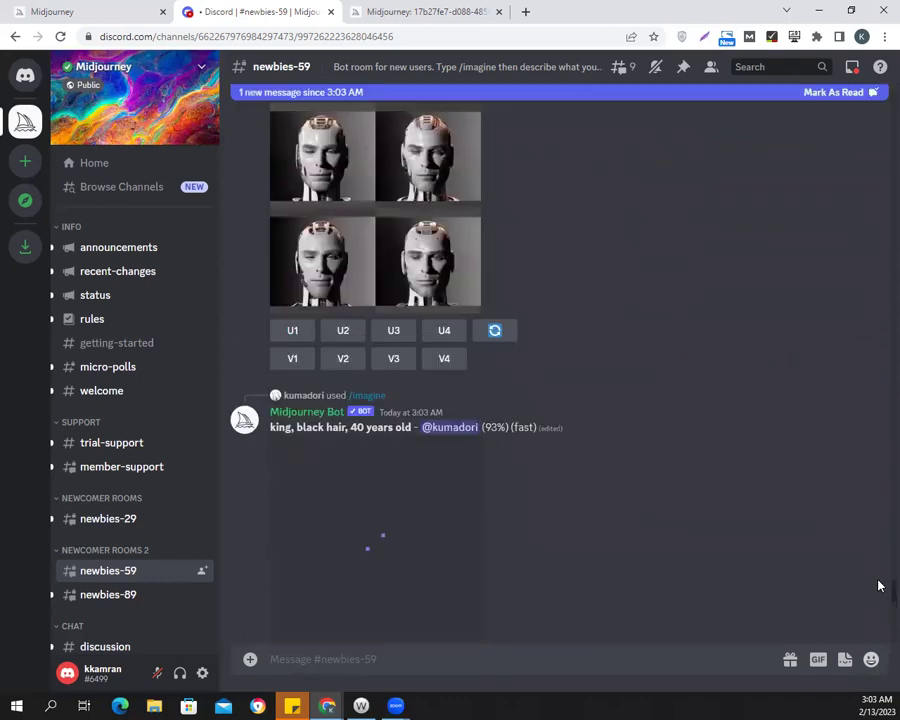
pyautogui.scroll(10, 879, 560)
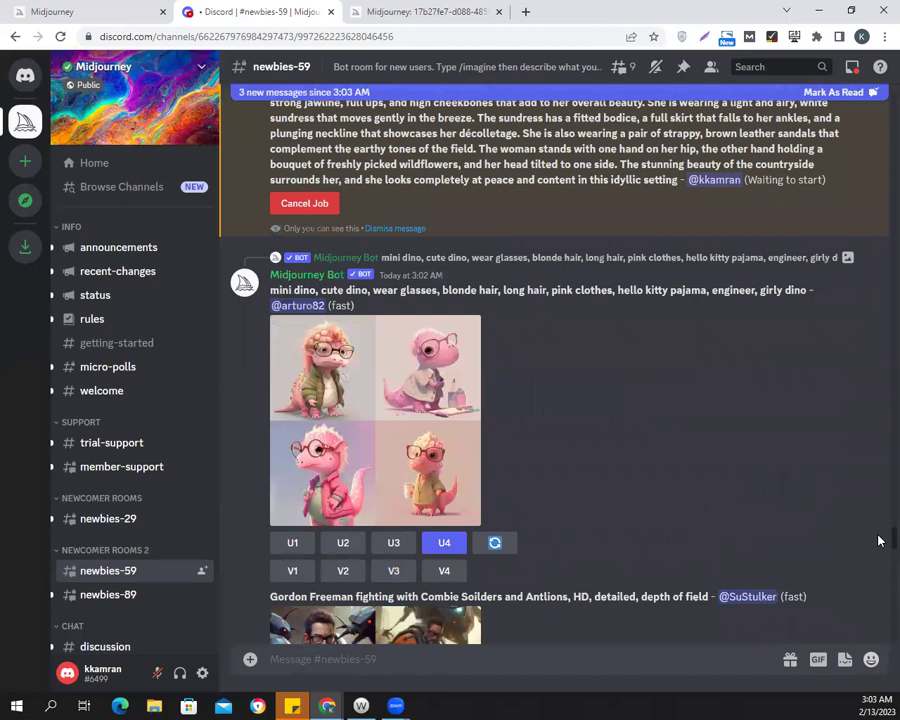
pyautogui.scroll(3, 879, 540)
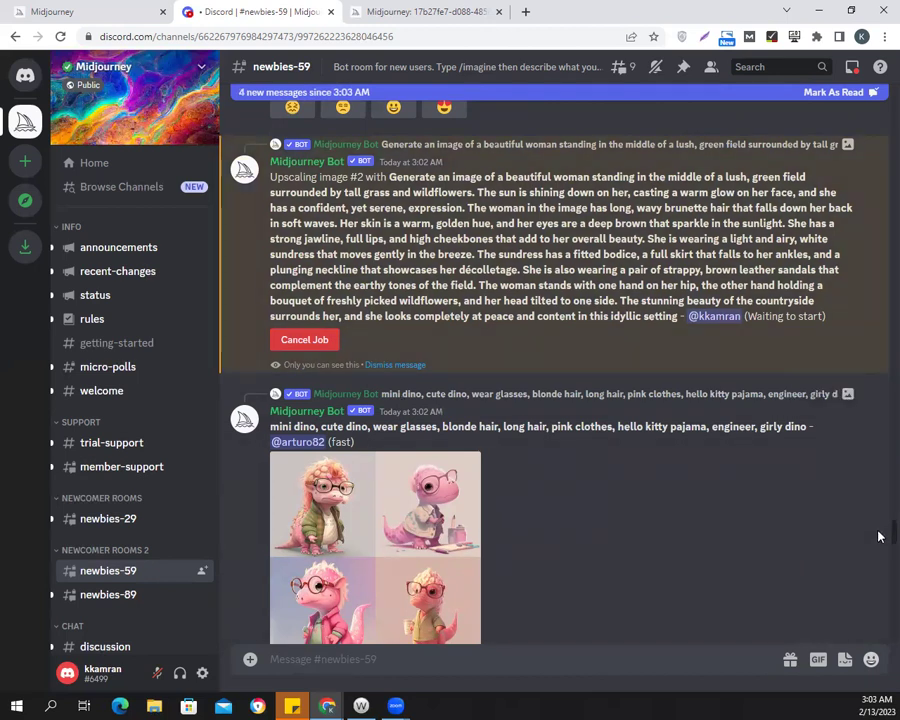
pyautogui.moveTo(879, 537); pyautogui.dragTo(879, 643)
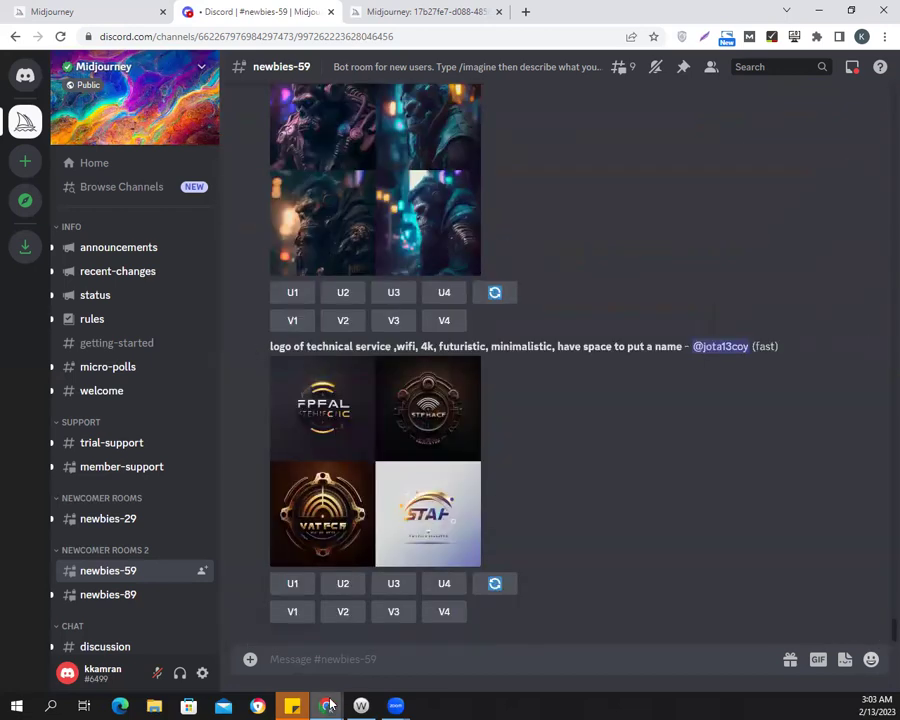
# Bring ChatGPT back in front of Discord and shorten its window from the top so Discord stays visible above.
pyautogui.moveTo(330, 706)
pyautogui.click(472, 630)
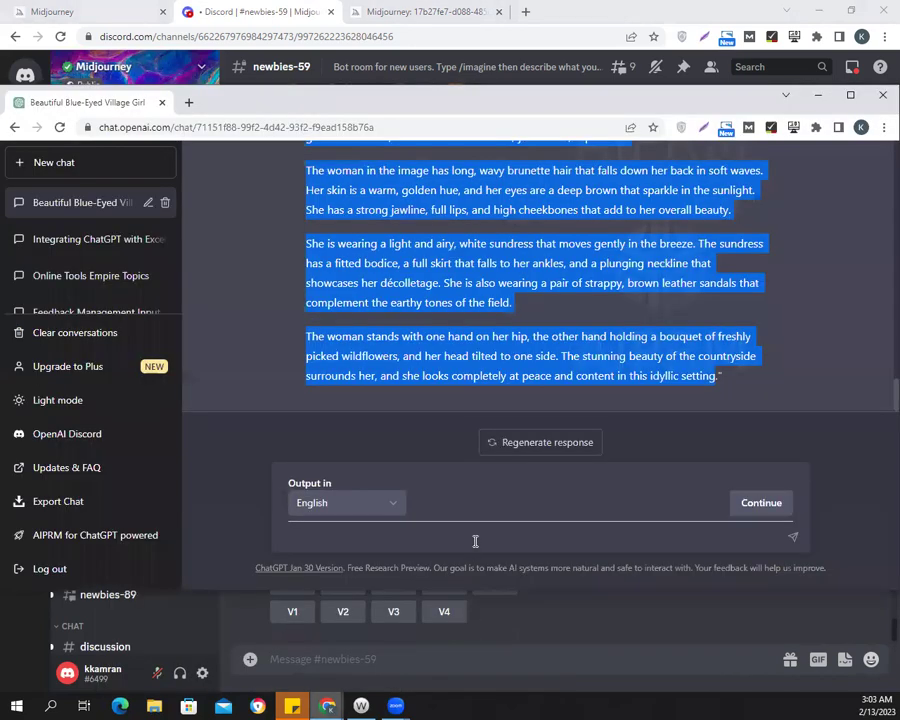
pyautogui.click(475, 541)
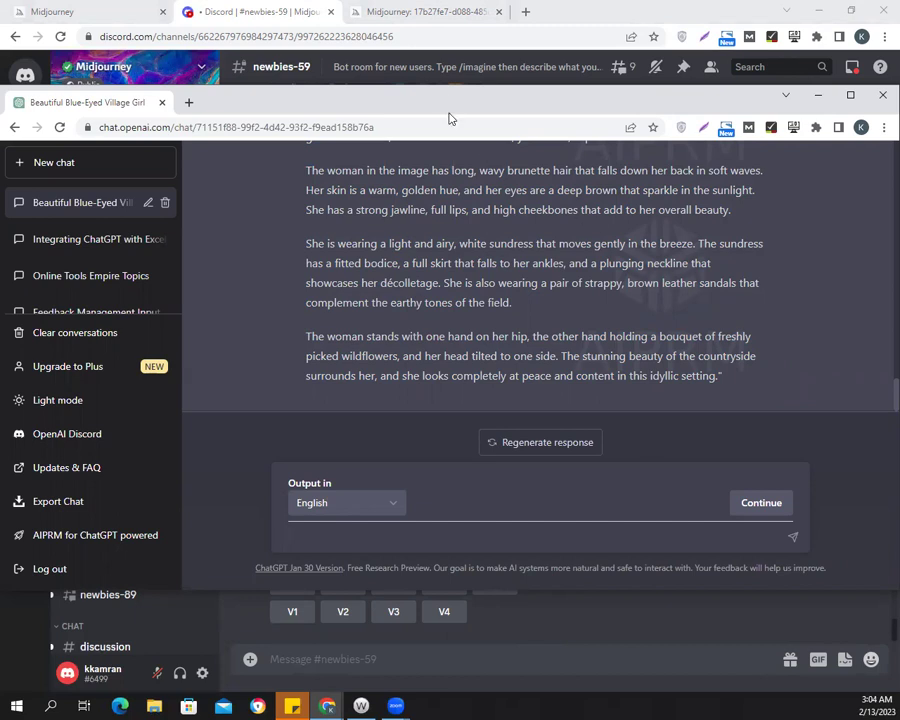
pyautogui.moveTo(449, 119); pyautogui.dragTo(439, 152)
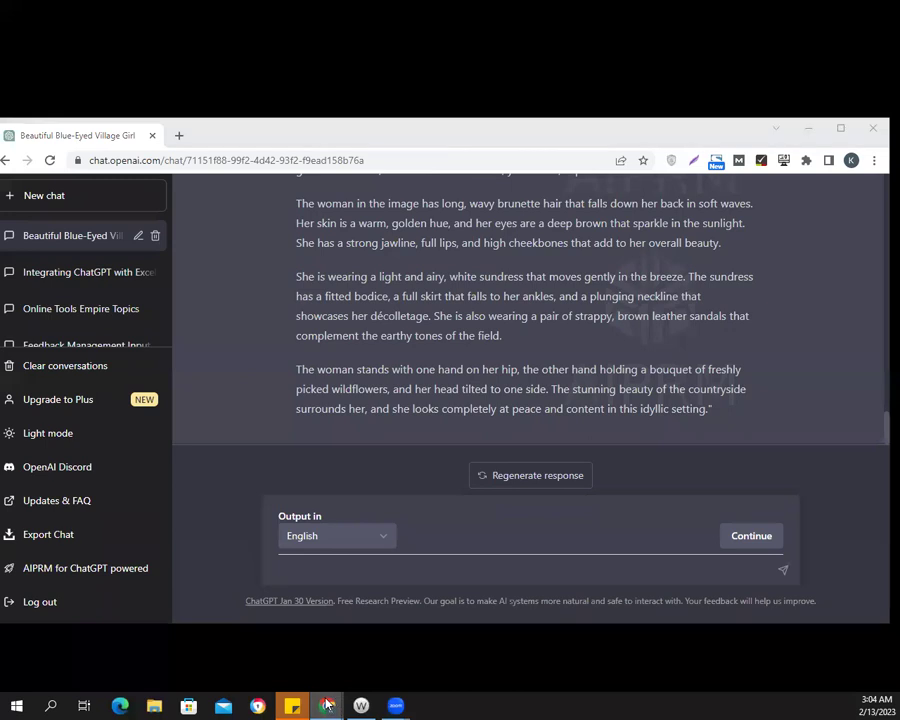
pyautogui.moveTo(327, 706)
pyautogui.click(372, 639)
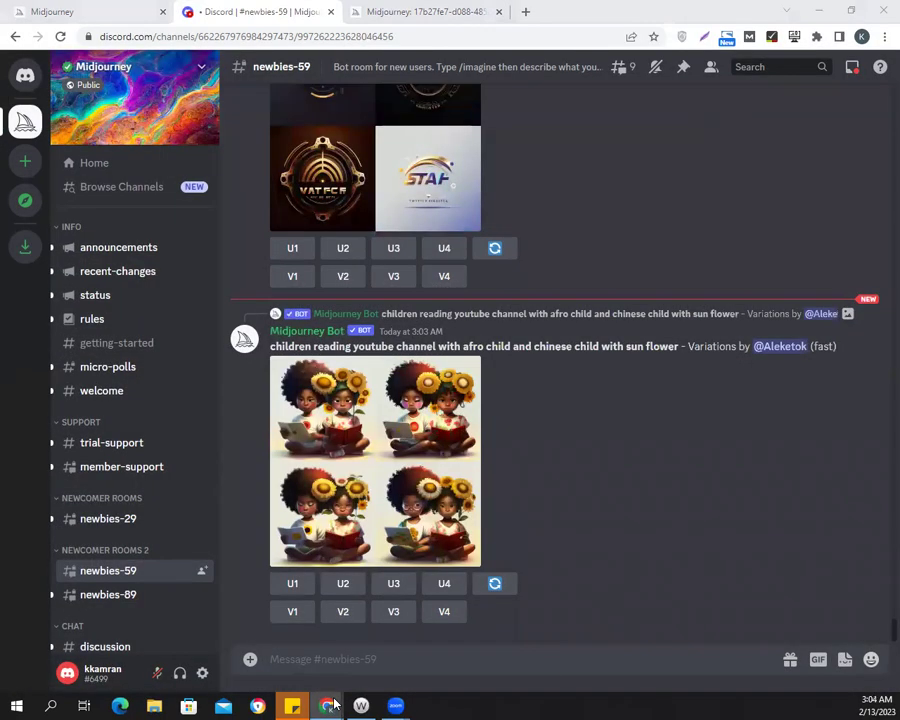
pyautogui.click(478, 628)
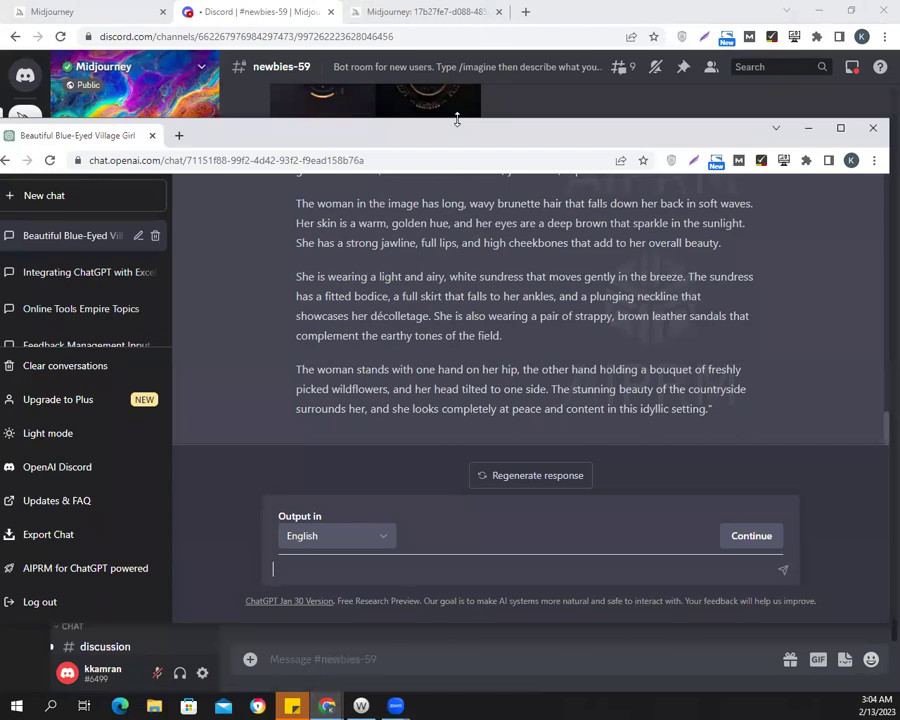
pyautogui.moveTo(456, 119); pyautogui.dragTo(458, 207)
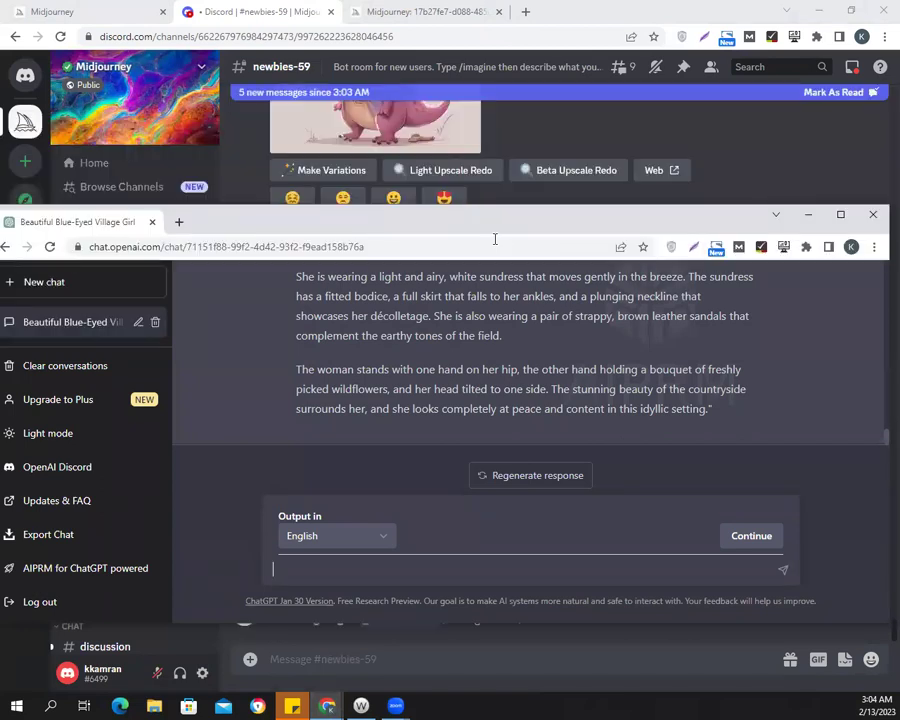
# Bring Discord forward and view the upscaled brunette field portrait full-size.
pyautogui.click(596, 20)
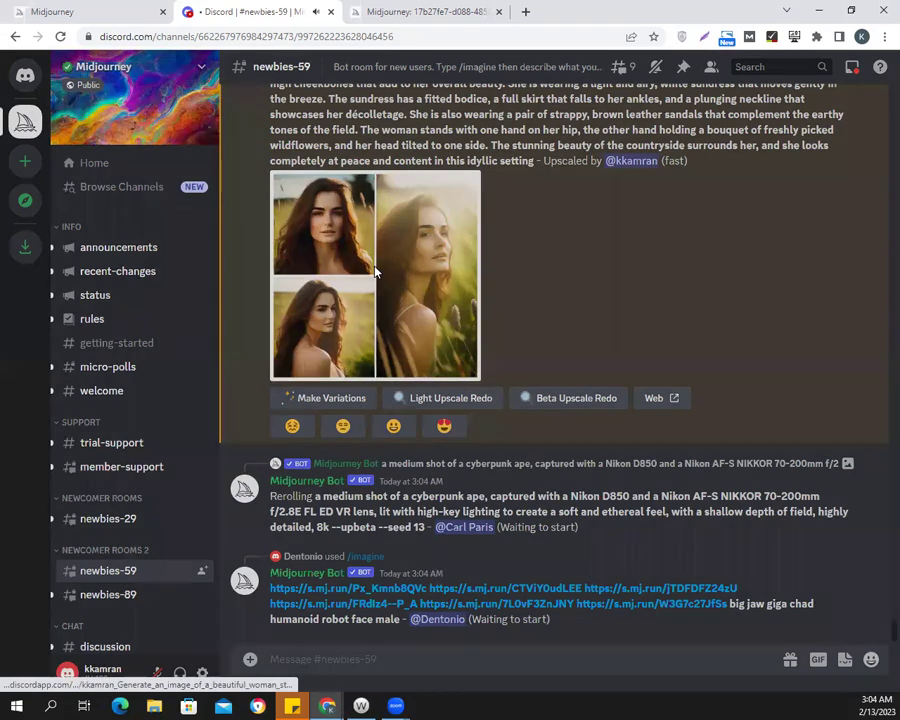
pyautogui.click(378, 274)
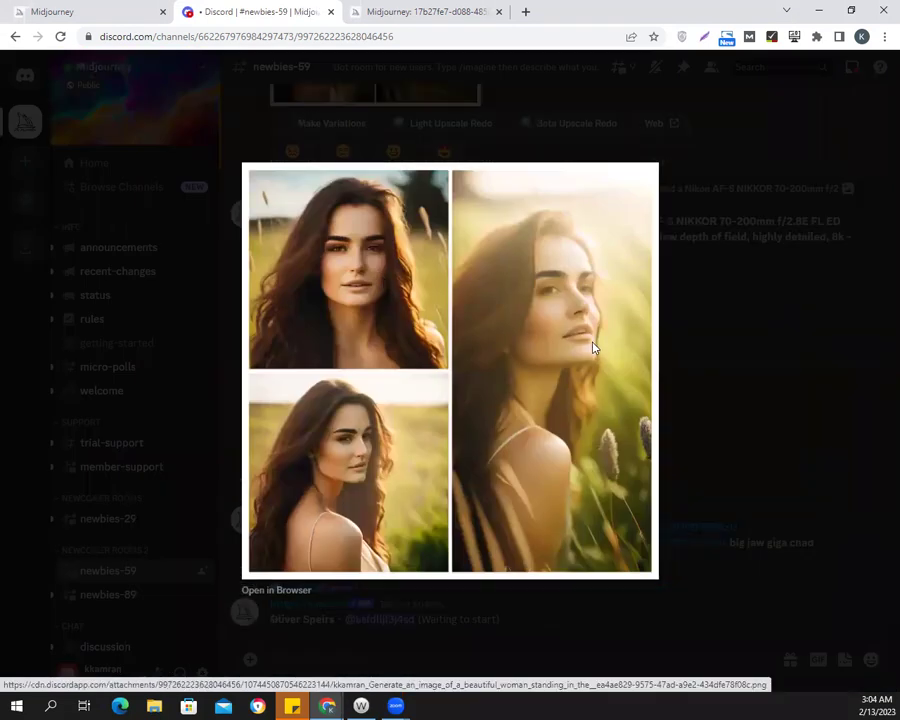
pyautogui.click(698, 365)
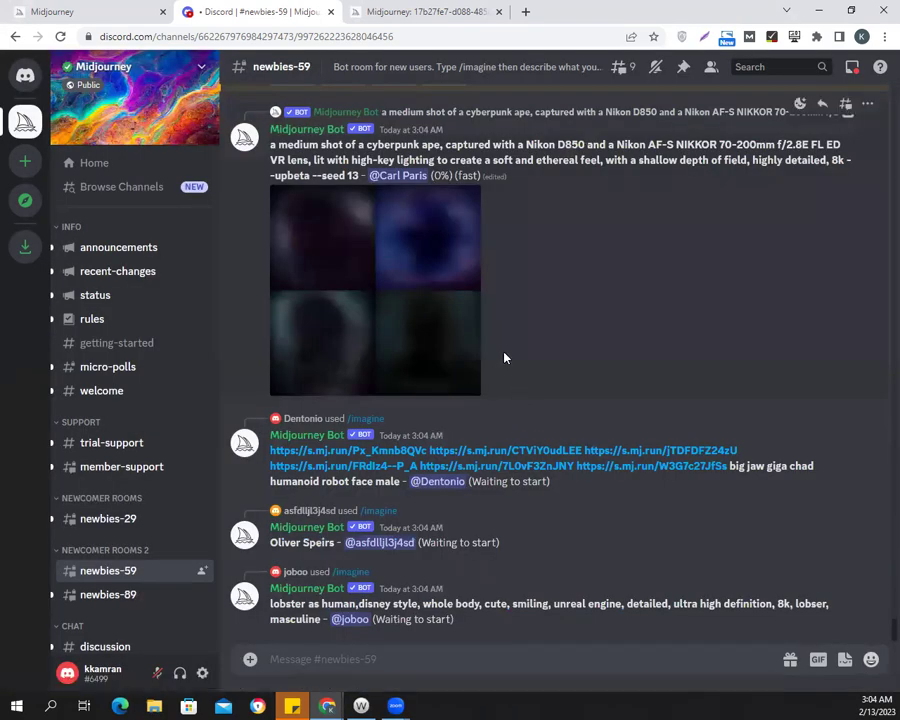
# Open the portrait's midjourney.com job page in a new tab, then return to ChatGPT.
pyautogui.scroll(3, 601, 347)
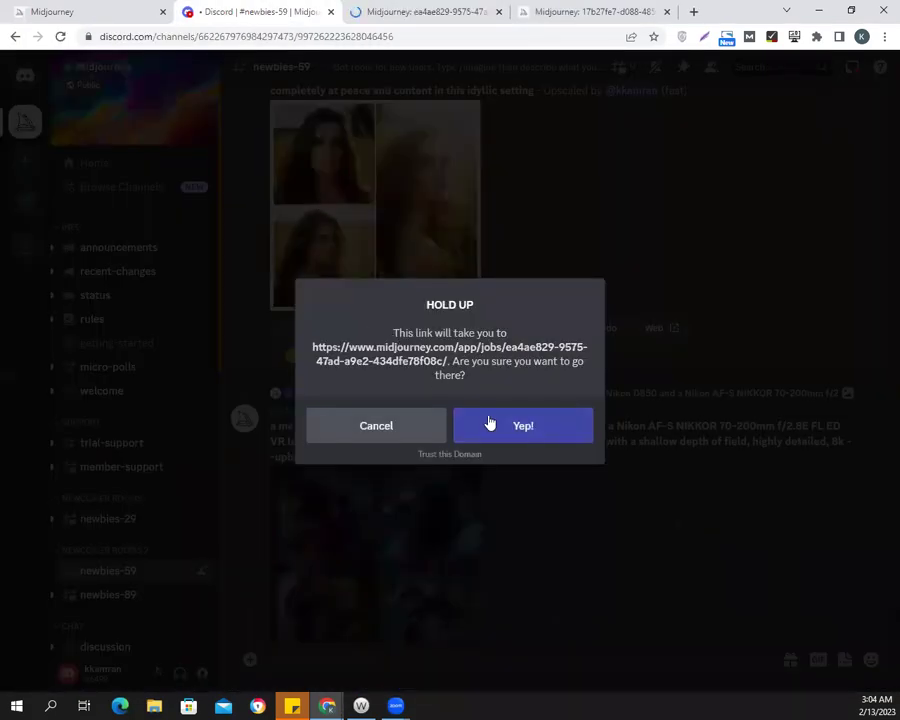
pyautogui.click(406, 427)
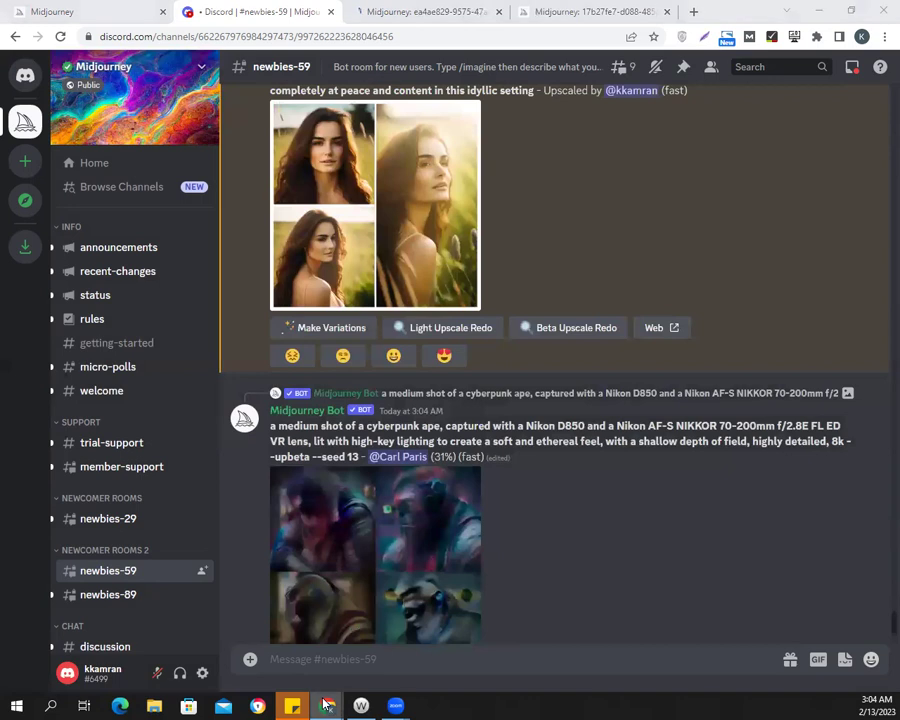
pyautogui.moveTo(326, 706)
pyautogui.click(460, 615)
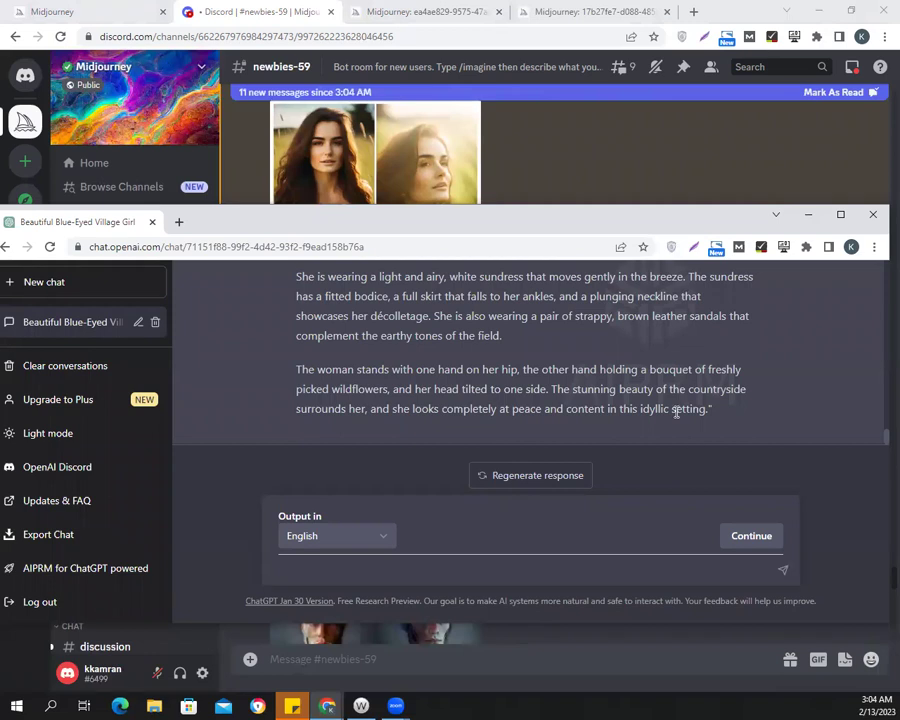
# Copy the earlier image-prompt request from the ChatGPT conversation.
pyautogui.scroll(3, 676, 410)
pyautogui.scroll(3, 676, 410)
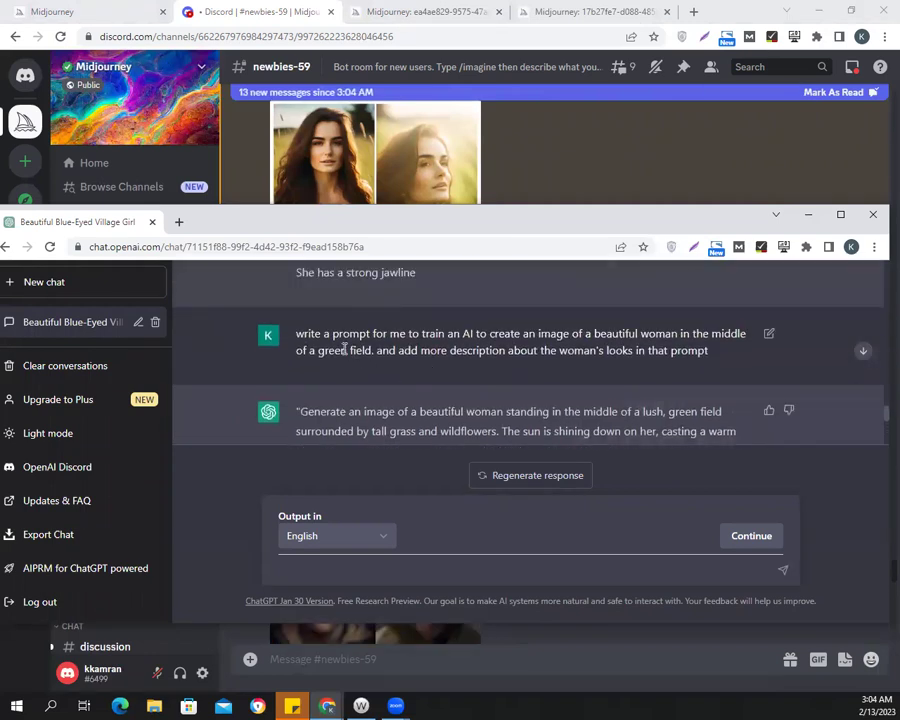
pyautogui.moveTo(297, 336); pyautogui.dragTo(500, 352)
pyautogui.moveTo(582, 370); pyautogui.dragTo(709, 366)
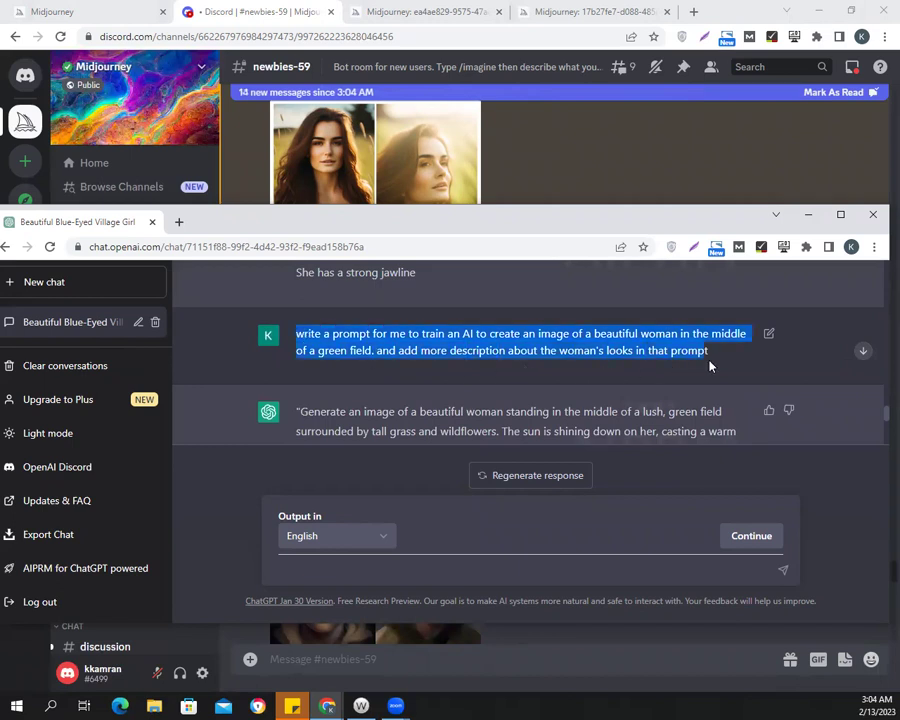
pyautogui.rightClick(635, 346)
pyautogui.click(646, 354)
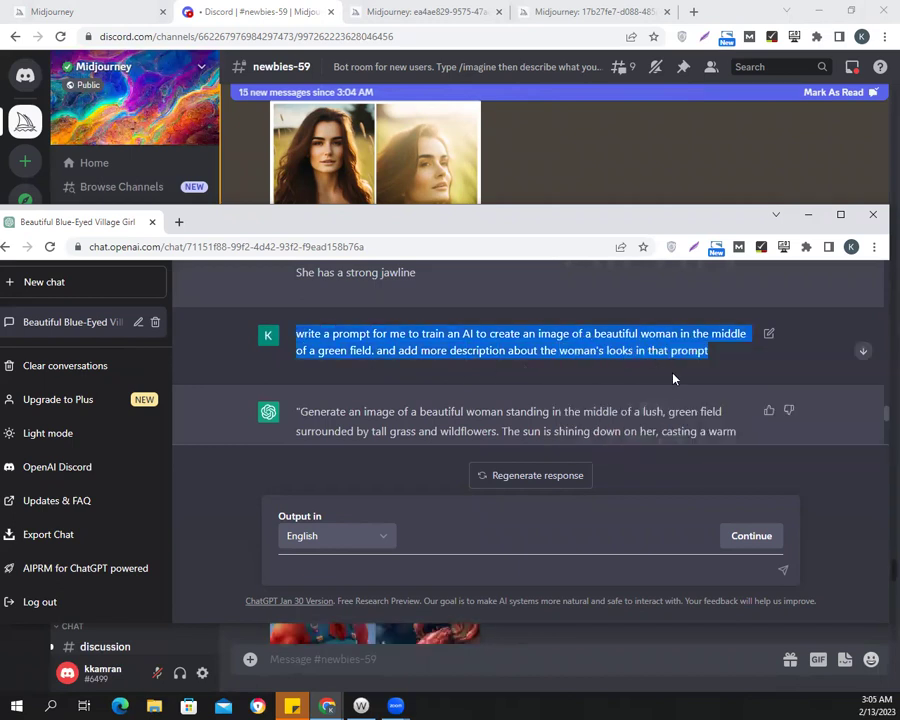
pyautogui.scroll(-5, 698, 402)
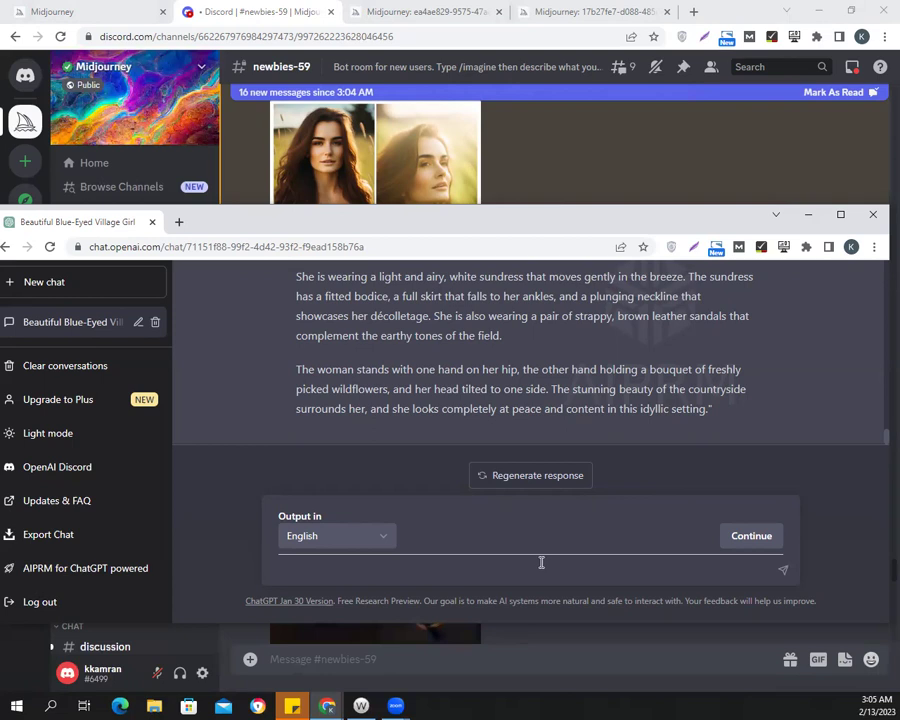
# Paste the copied request into the message box and delete its old ending.
pyautogui.click(541, 562)
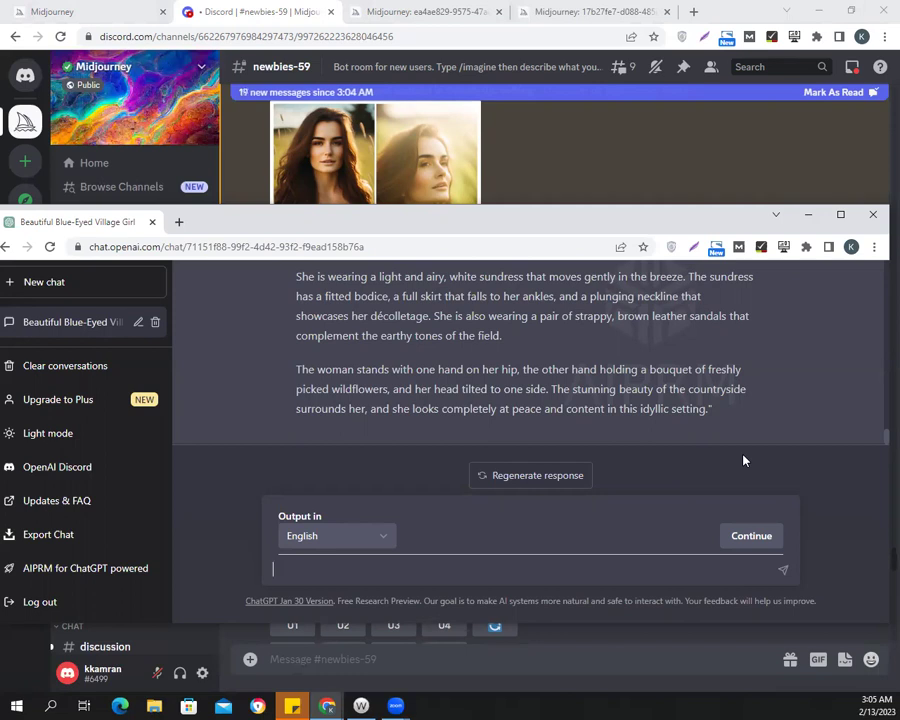
pyautogui.hotkey('ctrl', 'v')
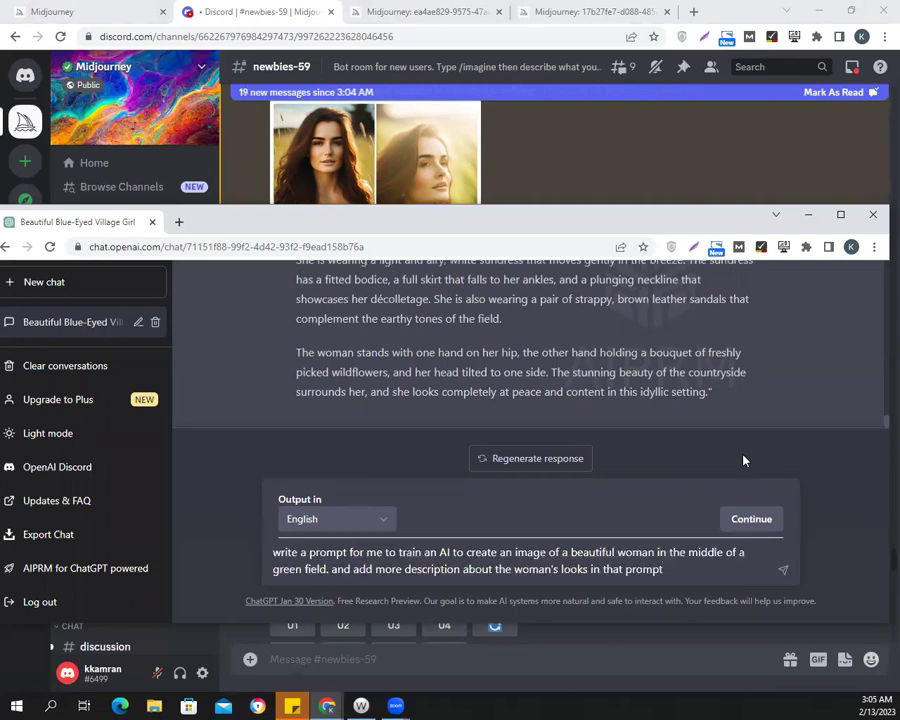
pyautogui.press('Up')
pyautogui.press('Left')
pyautogui.press('Left')
pyautogui.press('Left')
pyautogui.press('Left')
pyautogui.press('Left')
pyautogui.press('Left')
pyautogui.press('Left')
pyautogui.press('Left')
pyautogui.press('Left')
pyautogui.press('Left')
pyautogui.press('Left')
pyautogui.press('Left')
pyautogui.press('Left')
pyautogui.press('Left')
pyautogui.press('Left')
pyautogui.press('Left')
pyautogui.press('Left')
pyautogui.press('Left')
pyautogui.press('Left')
pyautogui.press('Left')
pyautogui.press('Left')
pyautogui.press('Left')
pyautogui.press('Left')
pyautogui.press('Left')
pyautogui.press('Left')
pyautogui.press('Left')
pyautogui.press('Left')
pyautogui.press('Left')
pyautogui.press('Left')
pyautogui.press('Left')
pyautogui.press('Left')
pyautogui.press('Right')
pyautogui.press('Right')
pyautogui.press('Right')
pyautogui.press('Right')
pyautogui.press('Right')
pyautogui.press('Right')
pyautogui.press('Right')
pyautogui.press('Right')
pyautogui.press('Right')
pyautogui.press('Right')
pyautogui.press('Right')
pyautogui.press('Right')
pyautogui.press('Right')
pyautogui.press('Right')
pyautogui.press('Right')
pyautogui.press('Right')
pyautogui.press('Right')
pyautogui.press('Right')
pyautogui.press('Right')
pyautogui.press('Right')
pyautogui.press('Right')
pyautogui.press('Right')
pyautogui.press('Right')
pyautogui.press('Right')
pyautogui.press('Right')
pyautogui.press('Right')
pyautogui.press('Right')
pyautogui.press('Right')
pyautogui.press('Right')
pyautogui.press('Right')
pyautogui.press('Right')
pyautogui.press('Right')
pyautogui.press('Right')
pyautogui.press('Right')
pyautogui.press('Right')
pyautogui.press('Right')
pyautogui.press('Right')
pyautogui.press('Right')
pyautogui.press('Right')
pyautogui.hotkey('ctrl', 'shift', 'End')
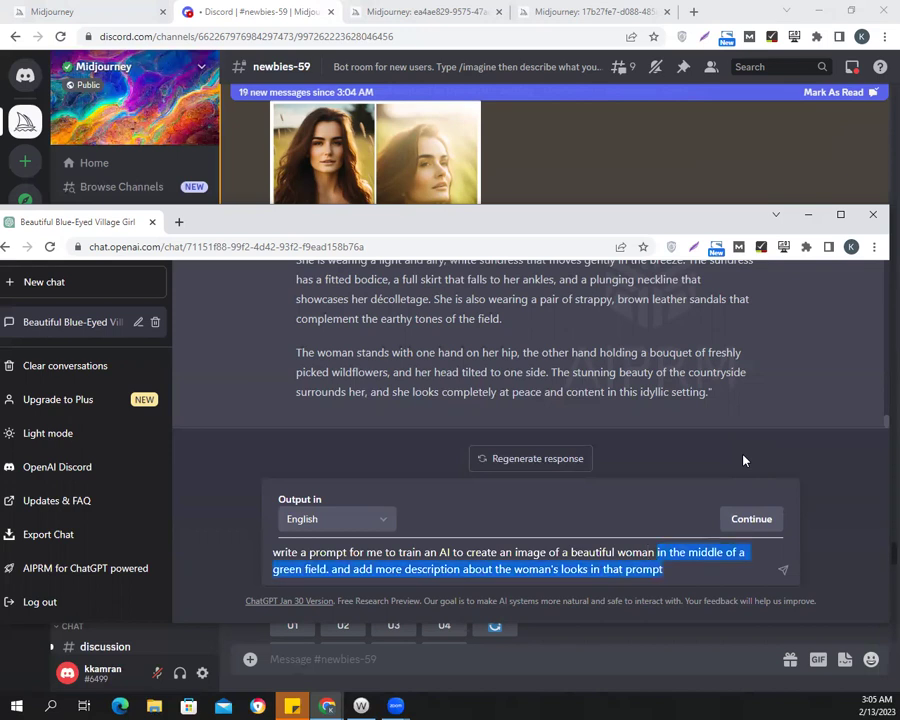
pyautogui.press('BackSpace')
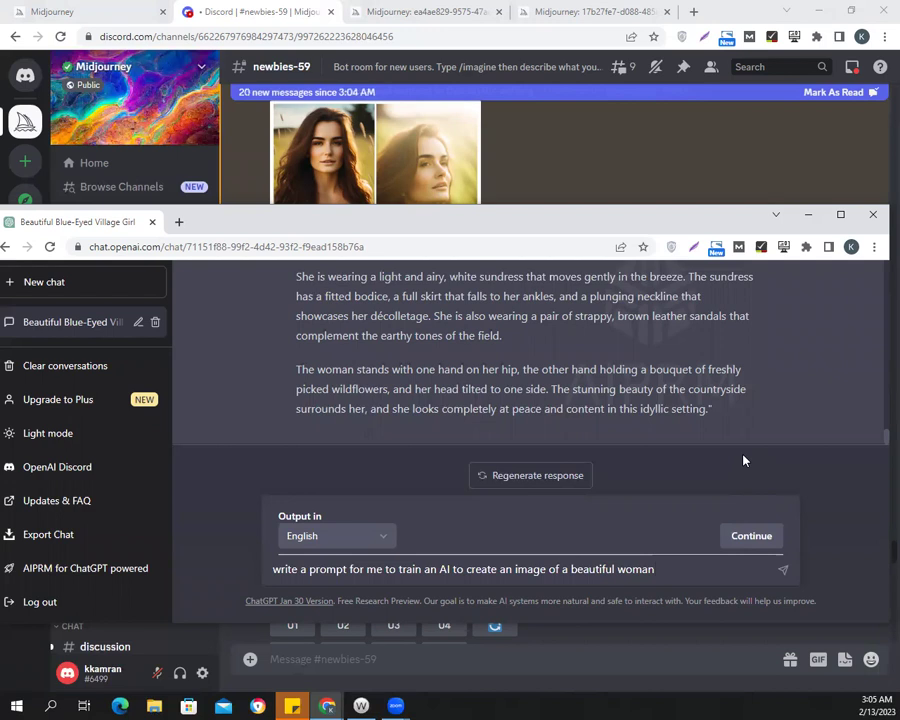
# End the request with 'a beautiful woman in the middle of a desert', dropping 'and a man'.
pyautogui.write('and')
pyautogui.press('BackSpace')
pyautogui.press('BackSpace')
pyautogui.press('BackSpace')
pyautogui.press('BackSpace')
pyautogui.press('BackSpace')
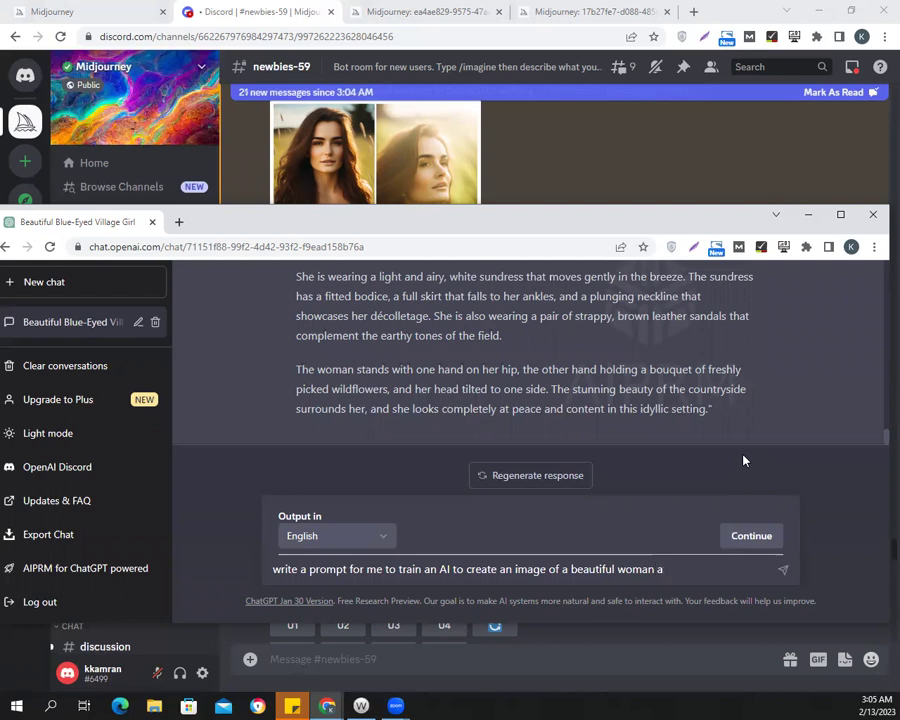
pyautogui.write('and a man')
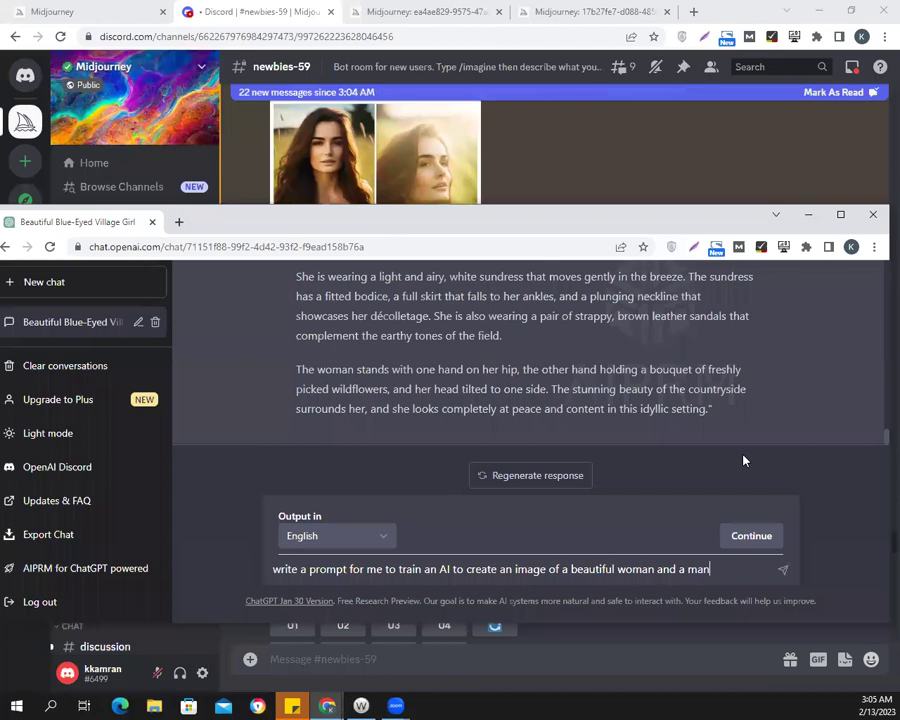
pyautogui.press('BackSpace')
pyautogui.write('n in the middle of')
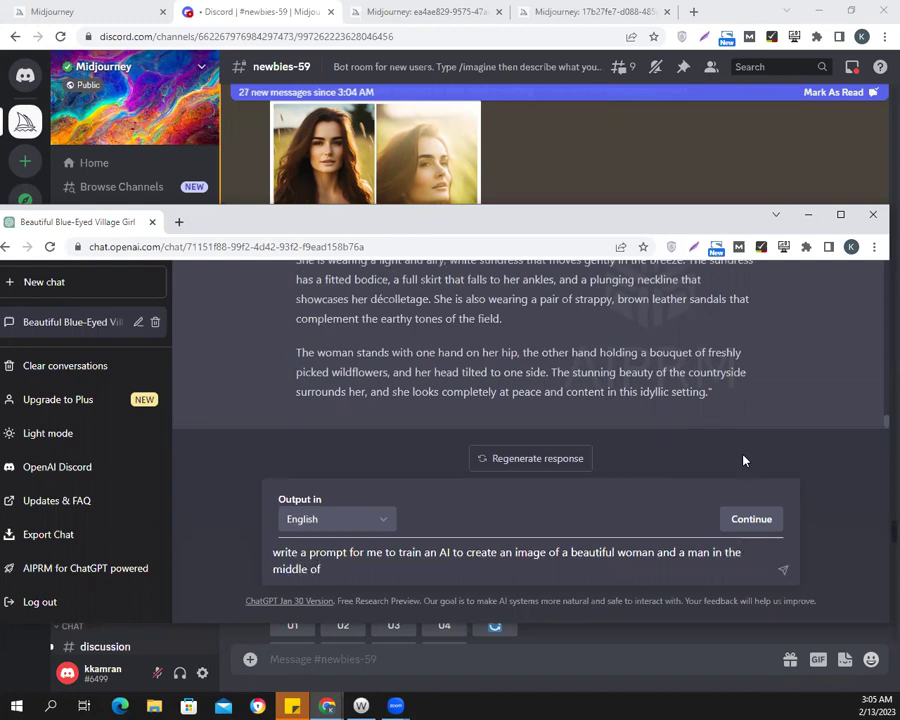
pyautogui.write(' deser')
pyautogui.press('BackSpace')
pyautogui.press('BackSpace')
pyautogui.press('BackSpace')
pyautogui.press('BackSpace')
pyautogui.press('BackSpace')
pyautogui.press('BackSpace')
pyautogui.press('BackSpace')
pyautogui.press('BackSpace')
pyautogui.press('BackSpace')
pyautogui.press('BackSpace')
pyautogui.press('BackSpace')
pyautogui.press('BackSpace')
pyautogui.press('BackSpace')
pyautogui.press('BackSpace')
pyautogui.press('BackSpace')
pyautogui.press('BackSpace')
pyautogui.press('BackSpace')
pyautogui.press('BackSpace')
pyautogui.press('BackSpace')
pyautogui.press('BackSpace')
pyautogui.write('i')
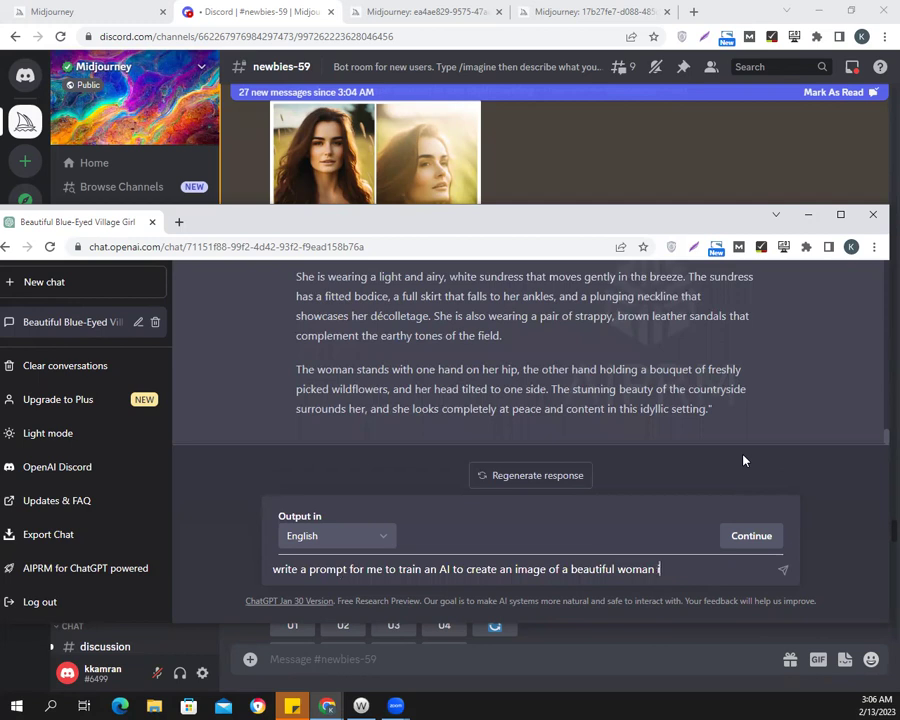
pyautogui.write('n the middle of a desert')
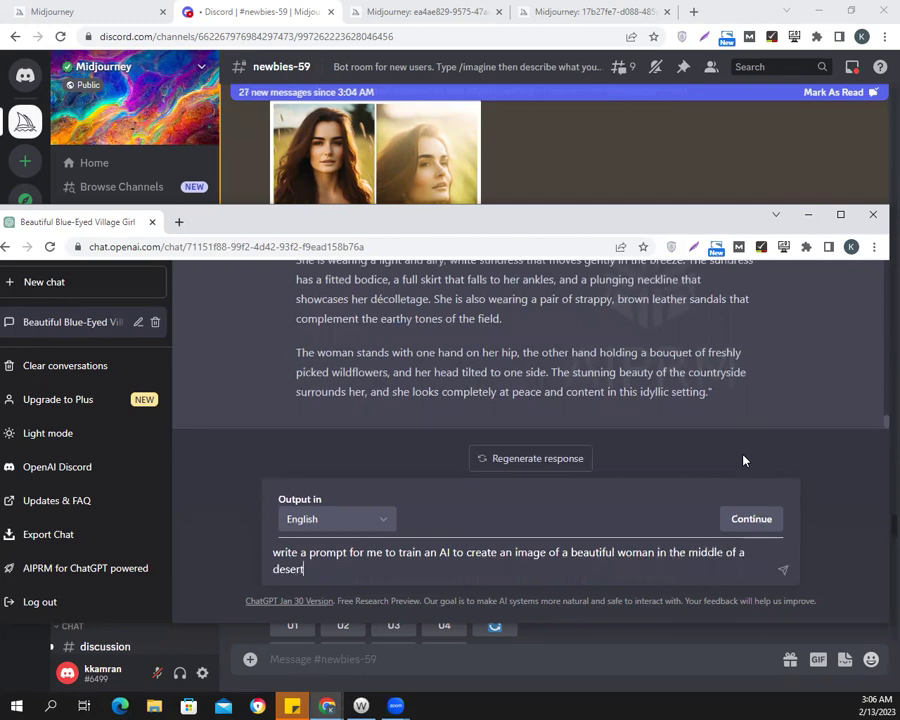
# Send the desert-woman request and copy ChatGPT's golden-desert prompt with the auburn-haired, blue-eyed woman.
pyautogui.press('Return')
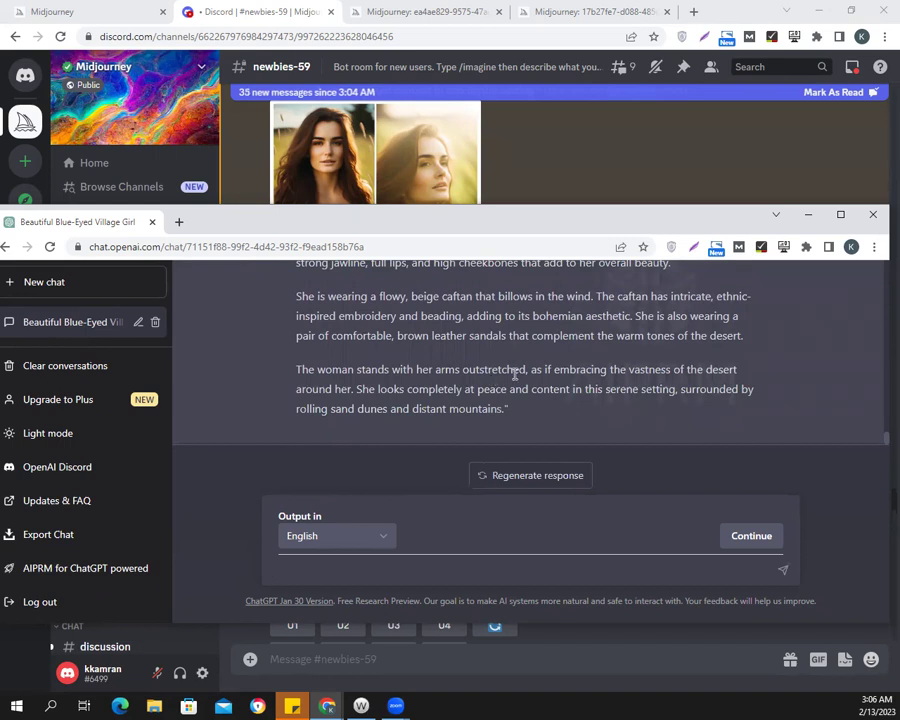
pyautogui.scroll(3, 514, 374)
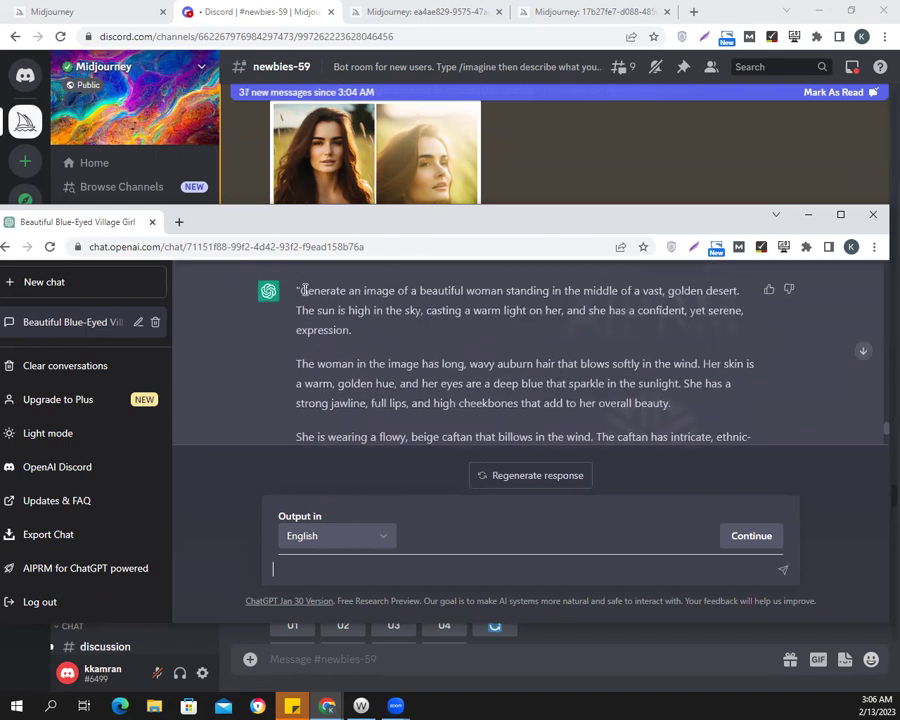
pyautogui.moveTo(301, 289); pyautogui.dragTo(508, 411)
pyautogui.rightClick(460, 322)
pyautogui.click(486, 334)
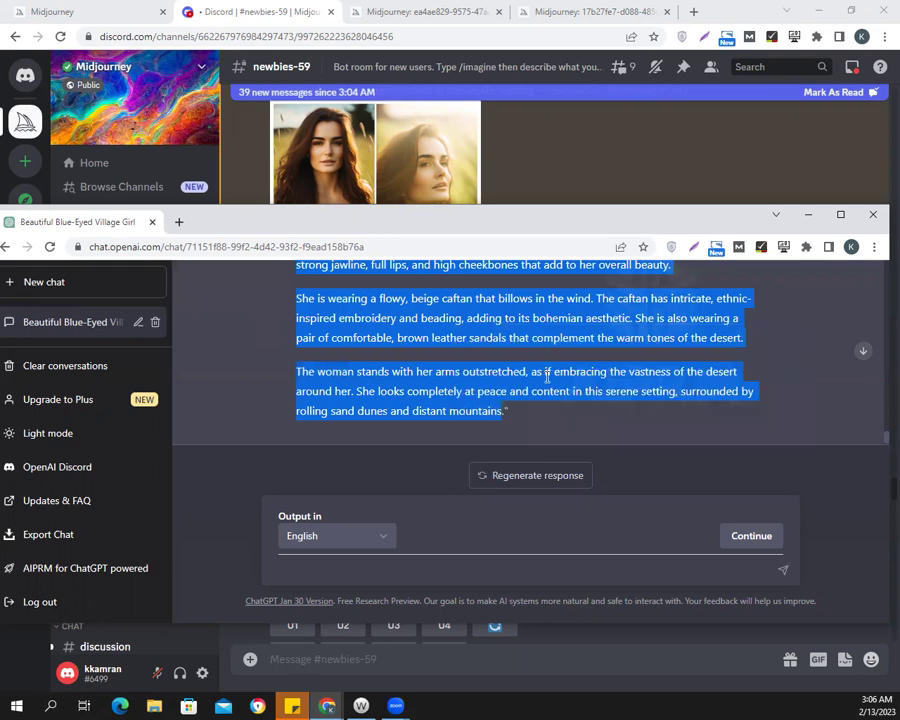
pyautogui.click(533, 369)
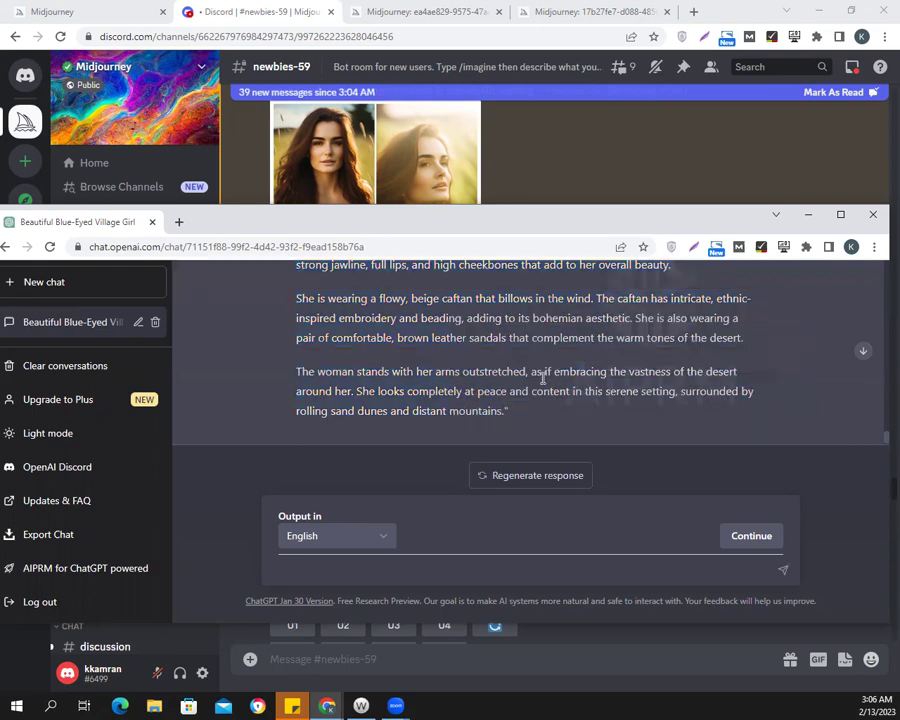
pyautogui.scroll(3, 537, 372)
# In Discord, submit the copied desert-woman description as a /imagine prompt.
pyautogui.click(232, 16)
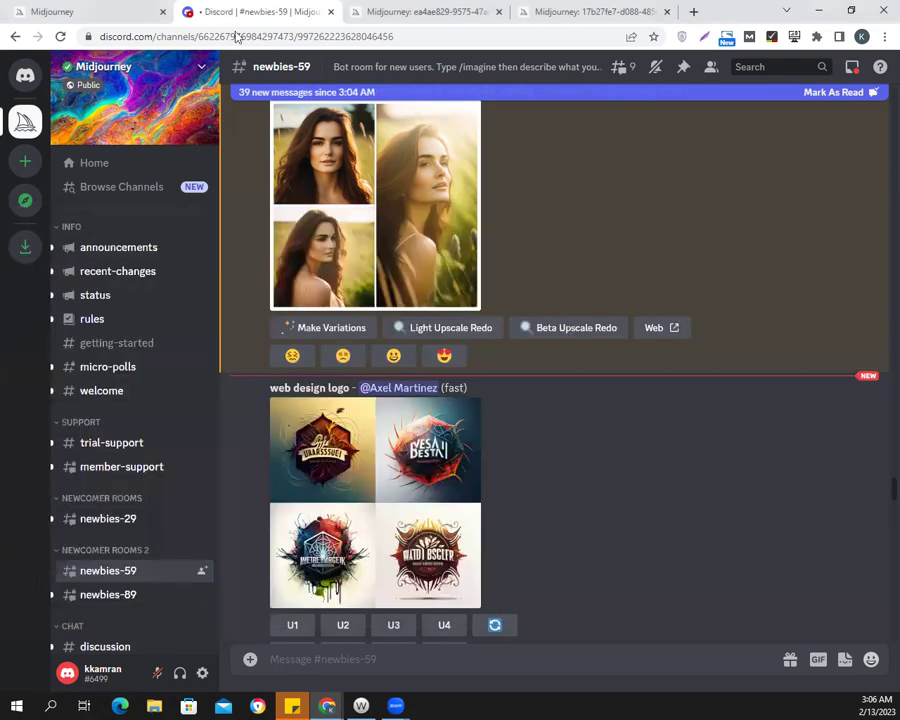
pyautogui.click(534, 656)
pyautogui.write('/imagine')
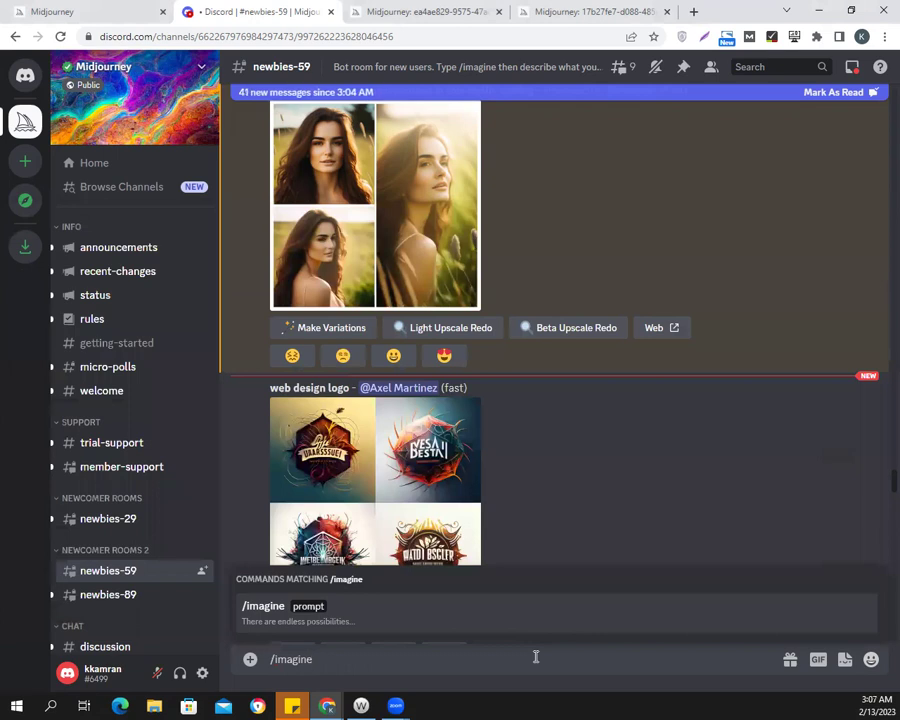
pyautogui.click(337, 628)
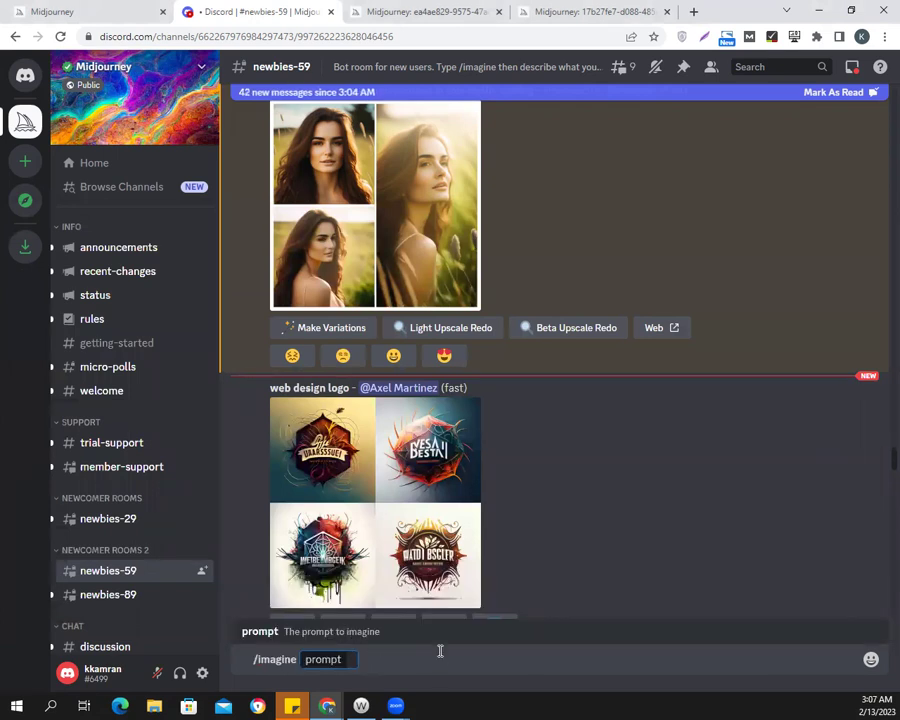
pyautogui.write('Generate an image of a beautiful woman standing in the middle of a vast, golden desert. The sun is high in the sky, casting a warm light on her, and she has a confident, yet serene, expression.  The woman in the image has long, wavy auburn hair that blows softly in the wind. Her skin is a warm, golden hue, and her eyes are a deep blue that sparkle in the sunlight. She has a strong jawline, full lips, and high cheekbones that add to her overall beauty.  She is wearing a flowy, beige caftan that billows in the wind. The caftan has intricate, ethnic-inspired embroidery and beading, adding to its bohemian aesthetic. She is also wearing a pair of comfortable, brown leather sandals that complement the warm tones of the desert.  The woman stands with her arms outstretched, as if embracing the vastness of the desert around her. She looks completely at peace and content in this serene setting, surrounded by rolling sand dunes and distant mountains')
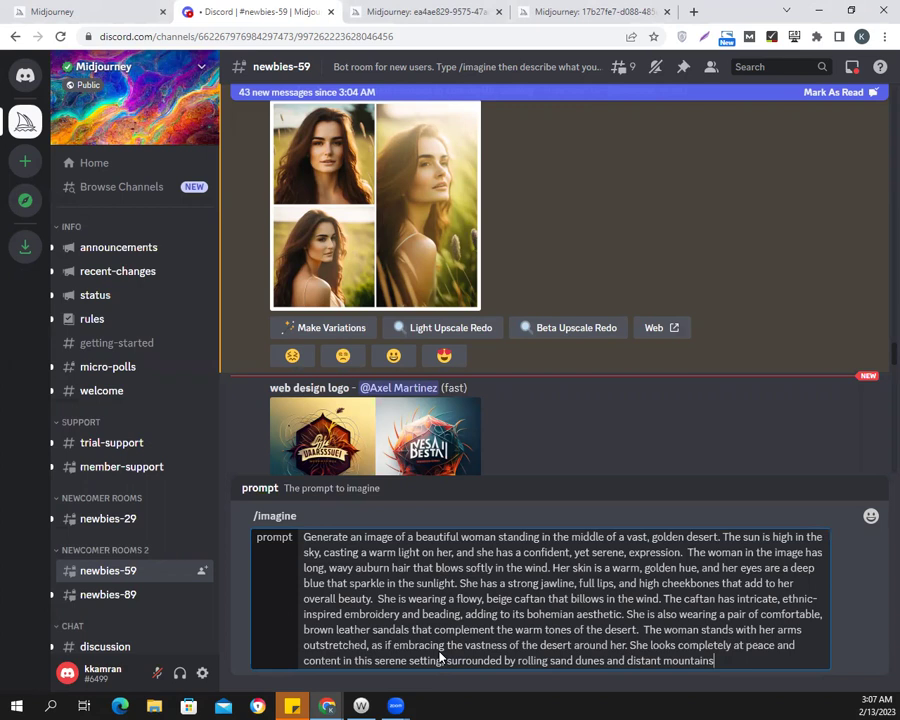
pyautogui.press('Return')
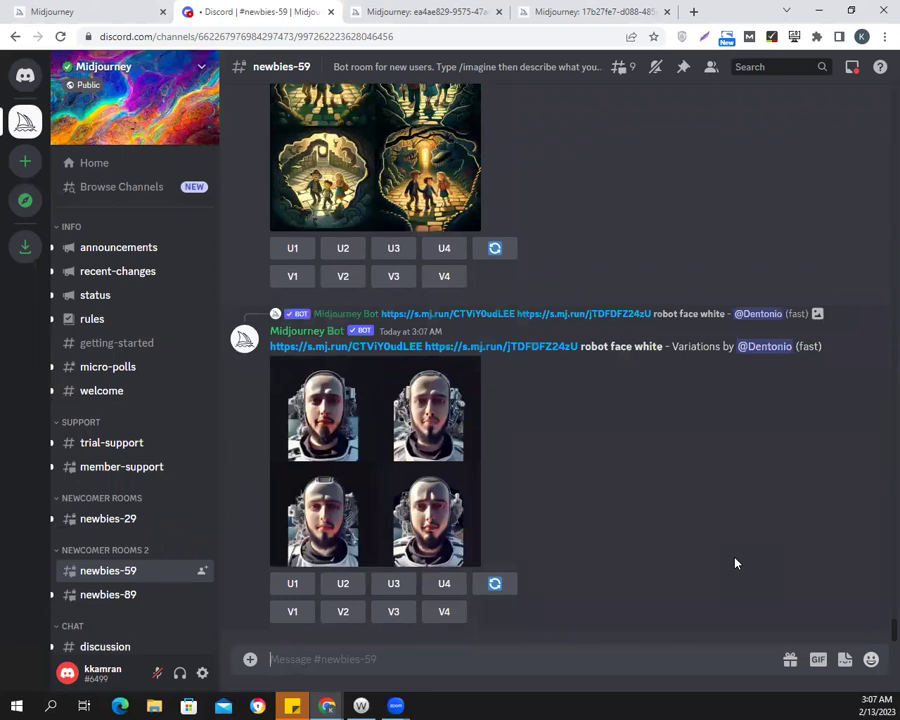
# Scroll newbies-59 to Midjourney's finished four-image grid of the auburn-haired woman in golden sunlight.
pyautogui.scroll(4, 878, 624)
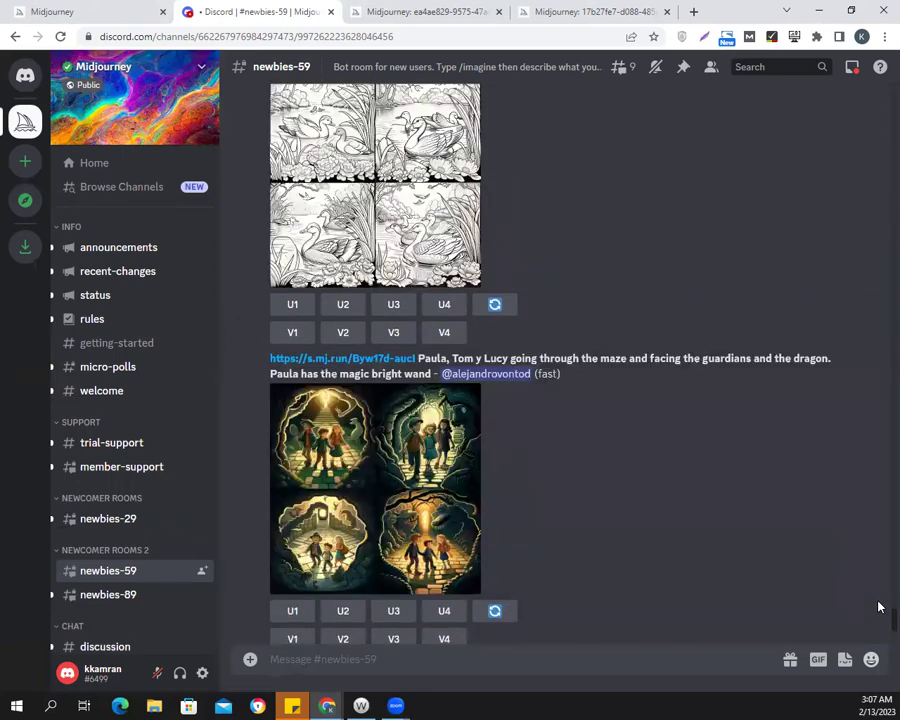
pyautogui.scroll(10, 878, 600)
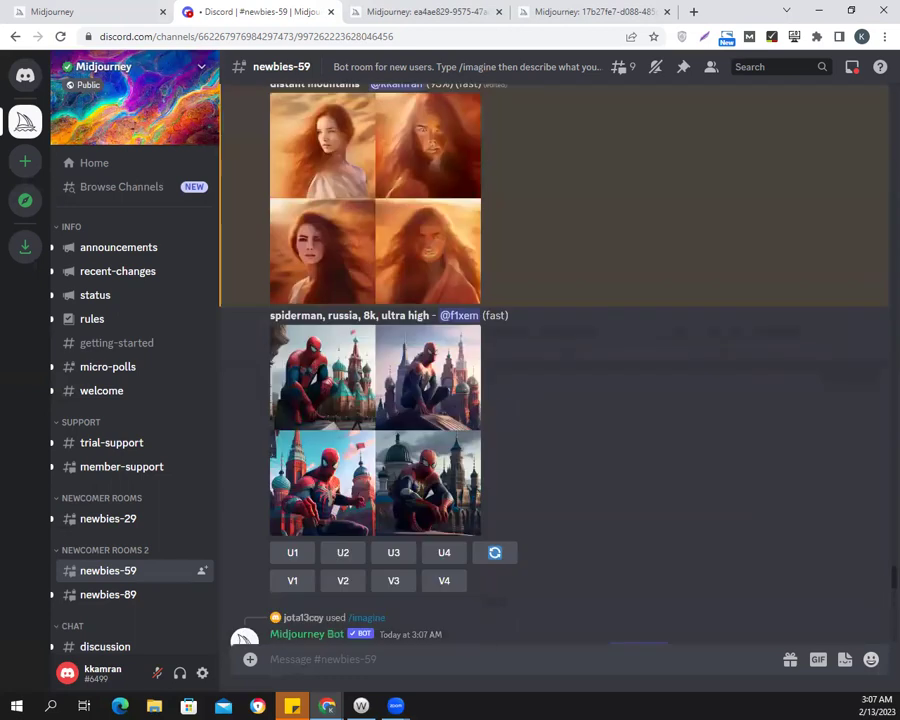
pyautogui.scroll(1, 555, 370)
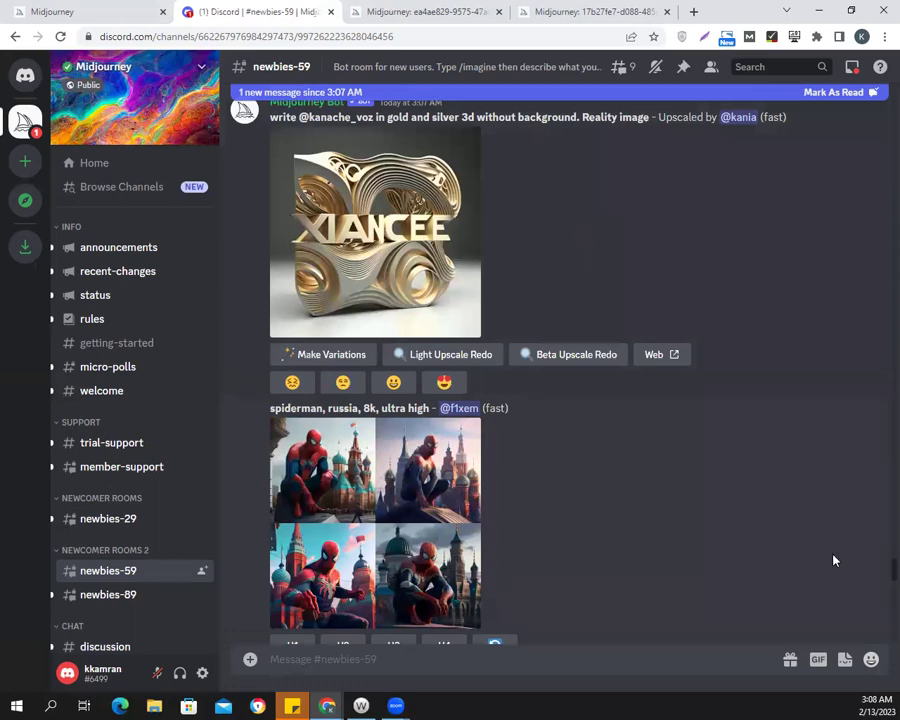
pyautogui.scroll(15, 879, 580)
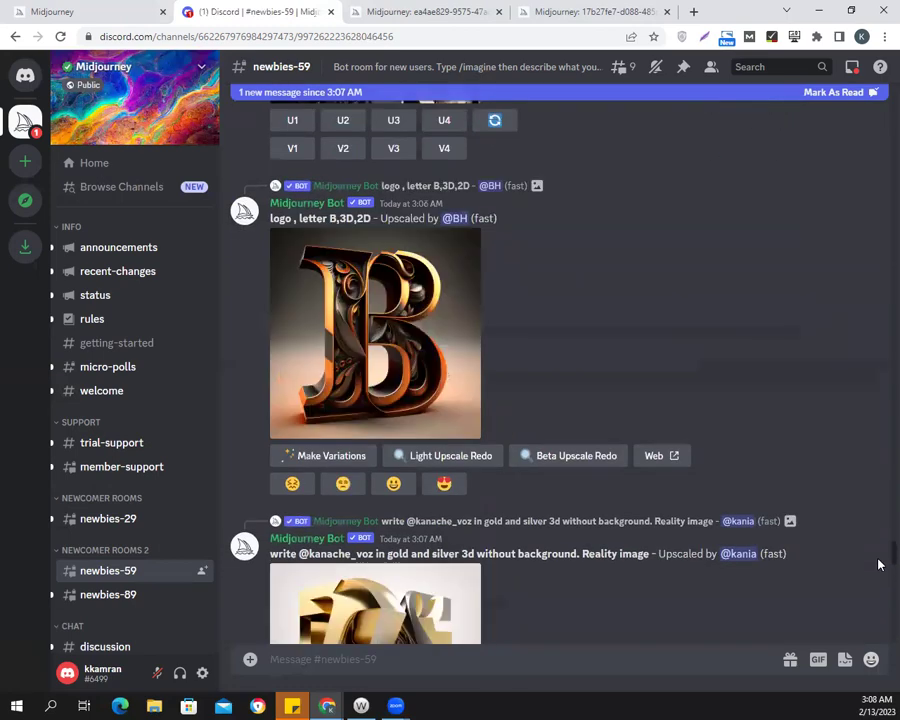
pyautogui.scroll(15, 879, 545)
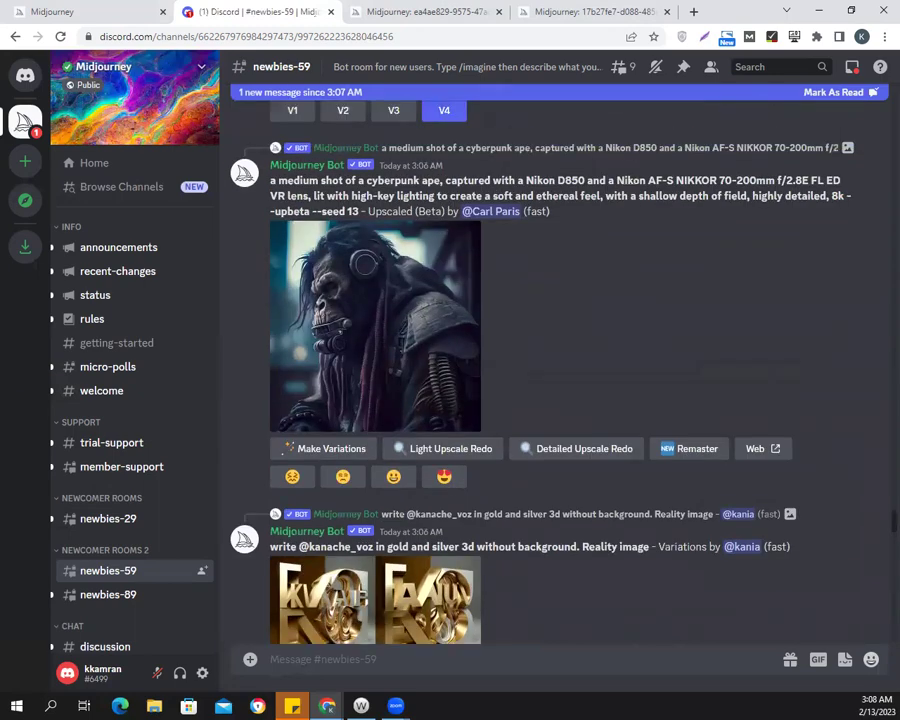
pyautogui.scroll(15, 560, 370)
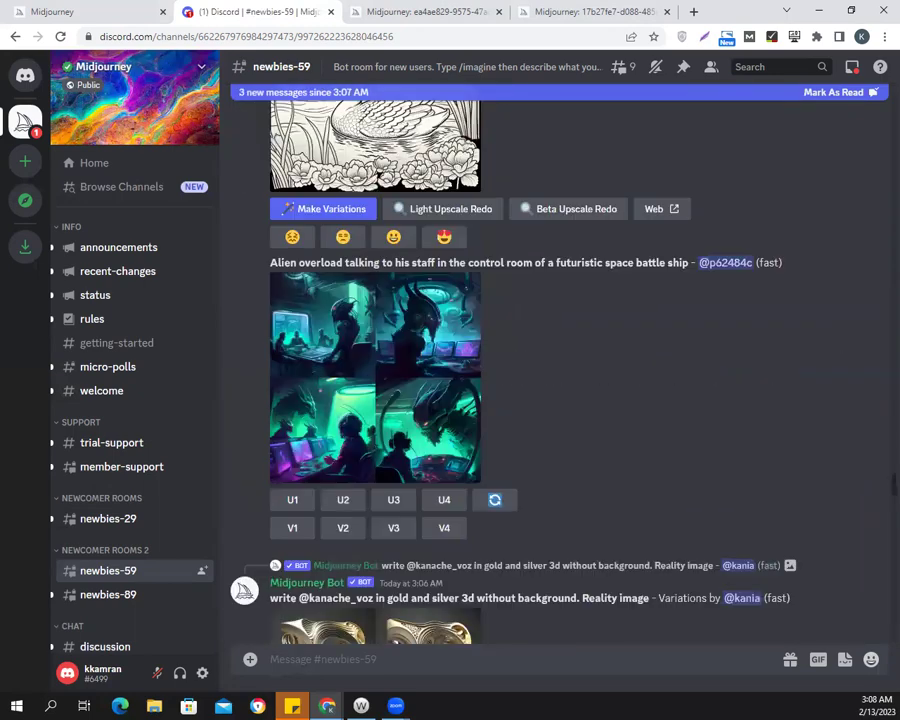
pyautogui.scroll(15, 560, 370)
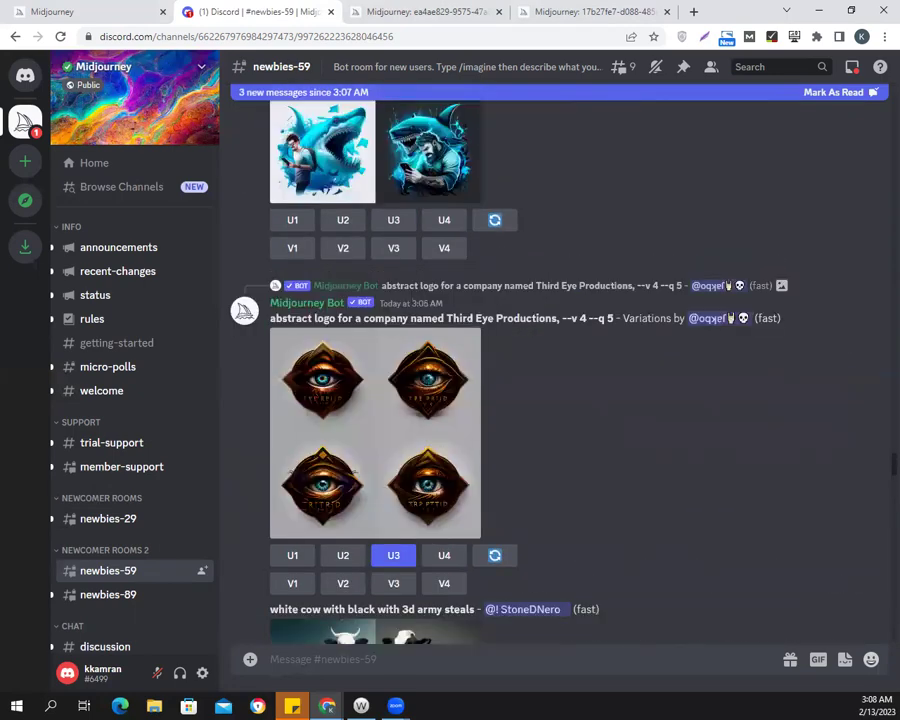
pyautogui.scroll(8, 560, 370)
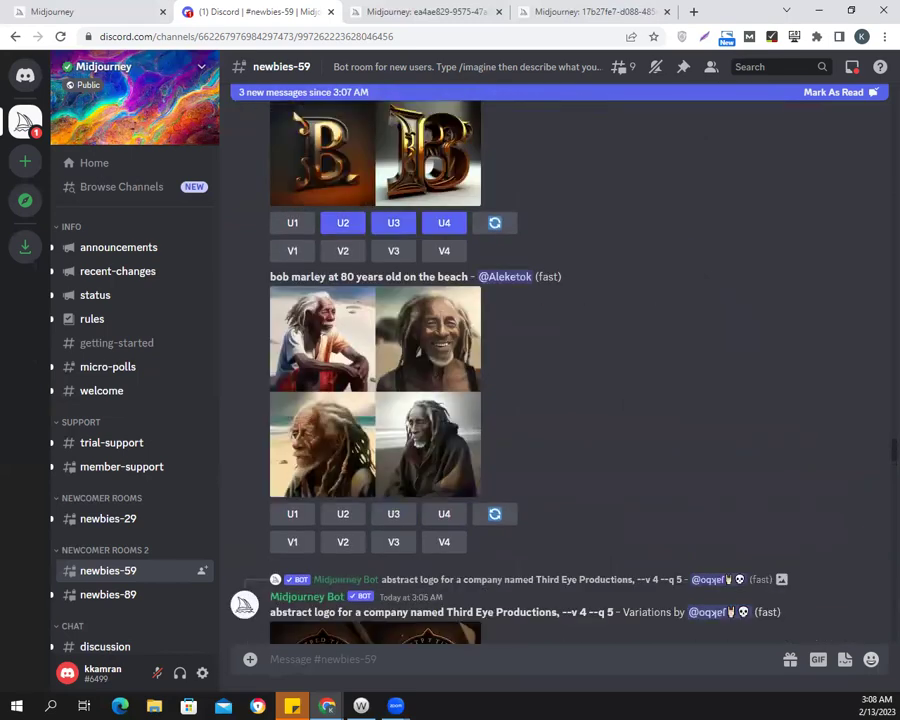
pyautogui.scroll(-10, 879, 560)
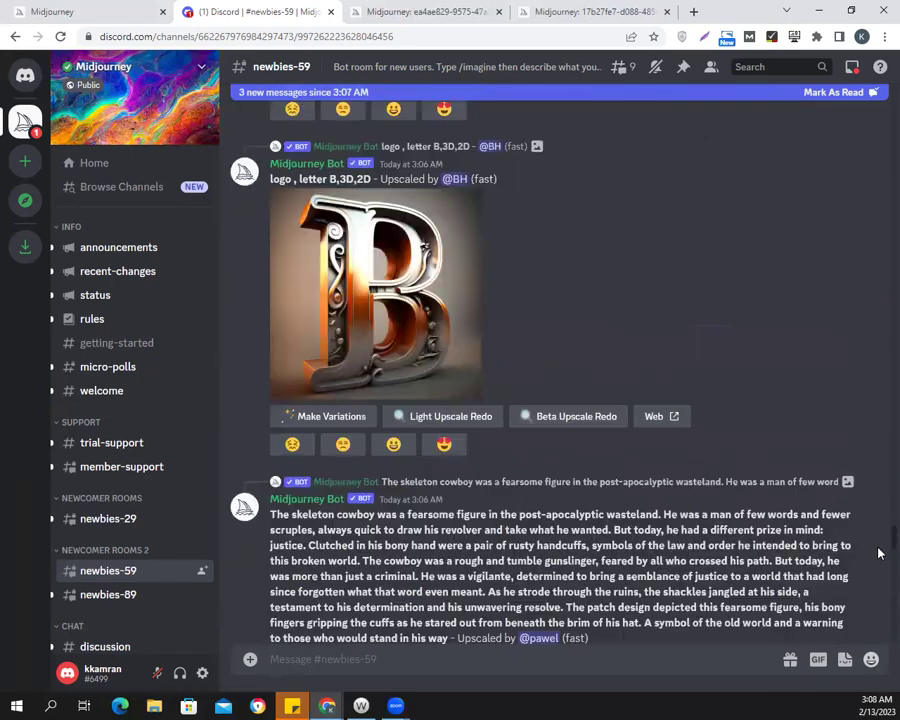
pyautogui.moveTo(879, 567); pyautogui.dragTo(879, 628)
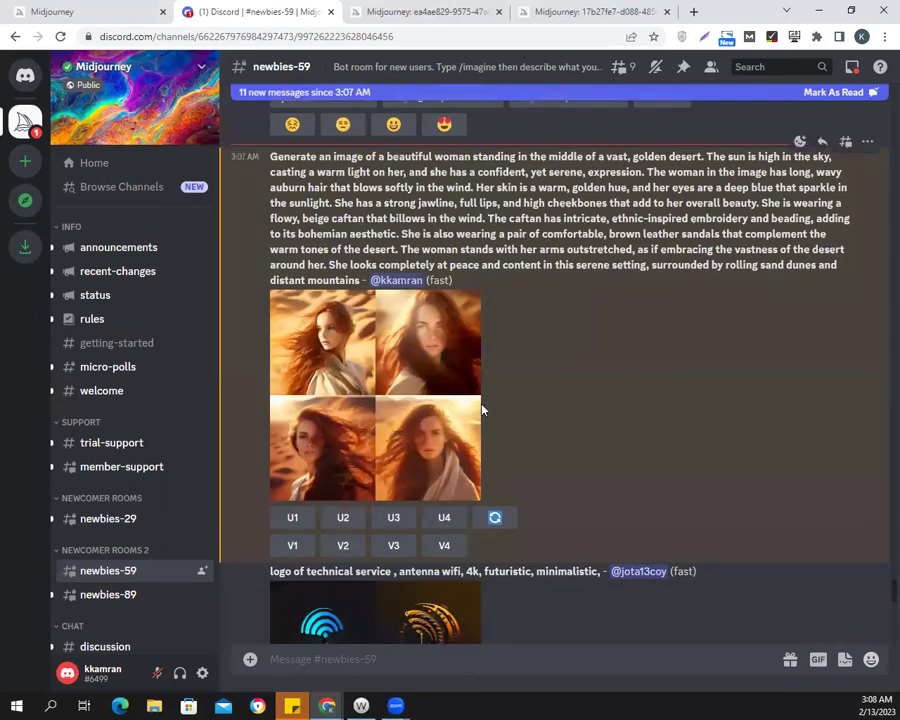
# Preview the desert-woman grid, then request the U2 upscale of its second image.
pyautogui.click(330, 447)
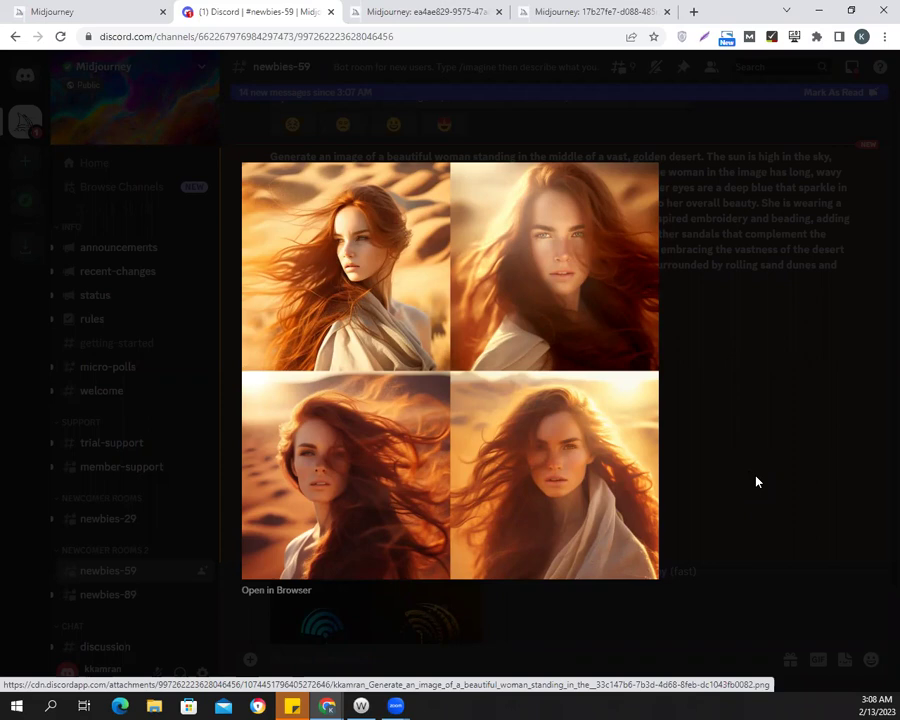
pyautogui.click(756, 482)
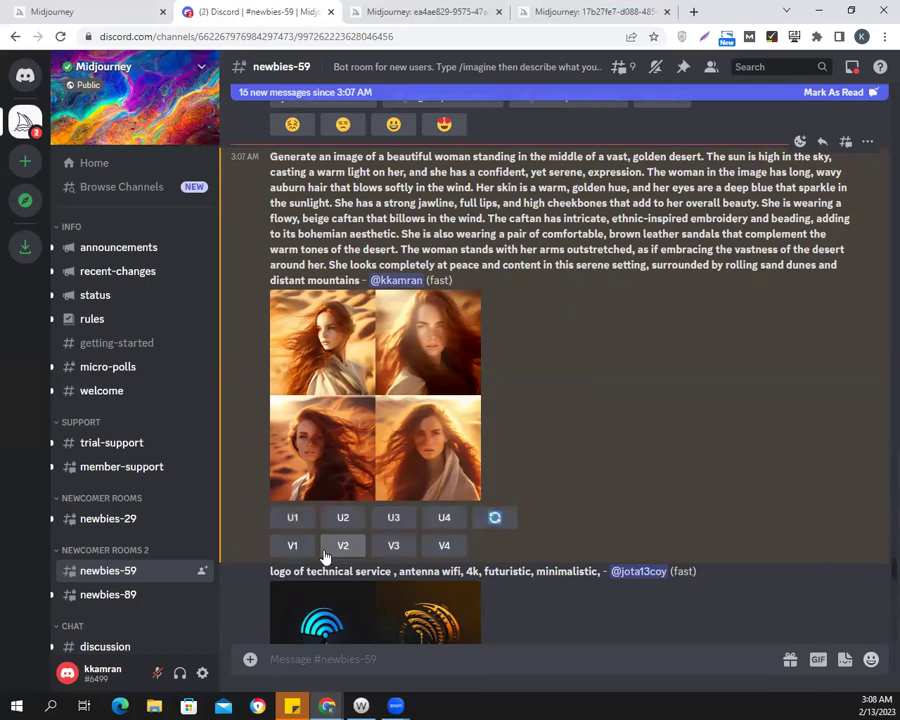
pyautogui.click(343, 519)
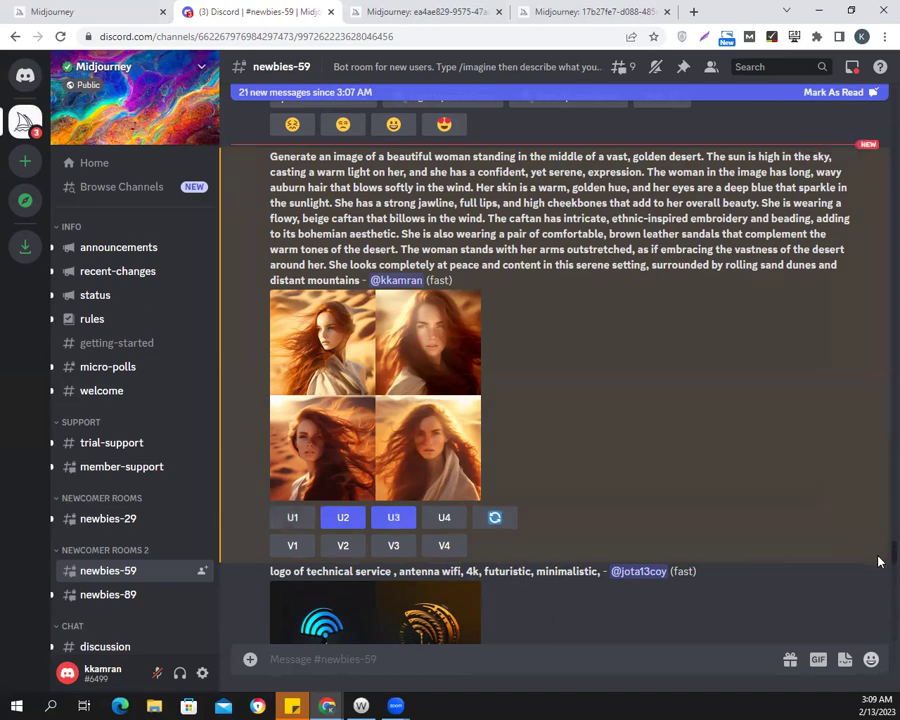
# Scroll down to the bot's 'Upscaling image' messages for desert portraits #2 and #3.
pyautogui.moveTo(878, 562); pyautogui.dragTo(878, 621)
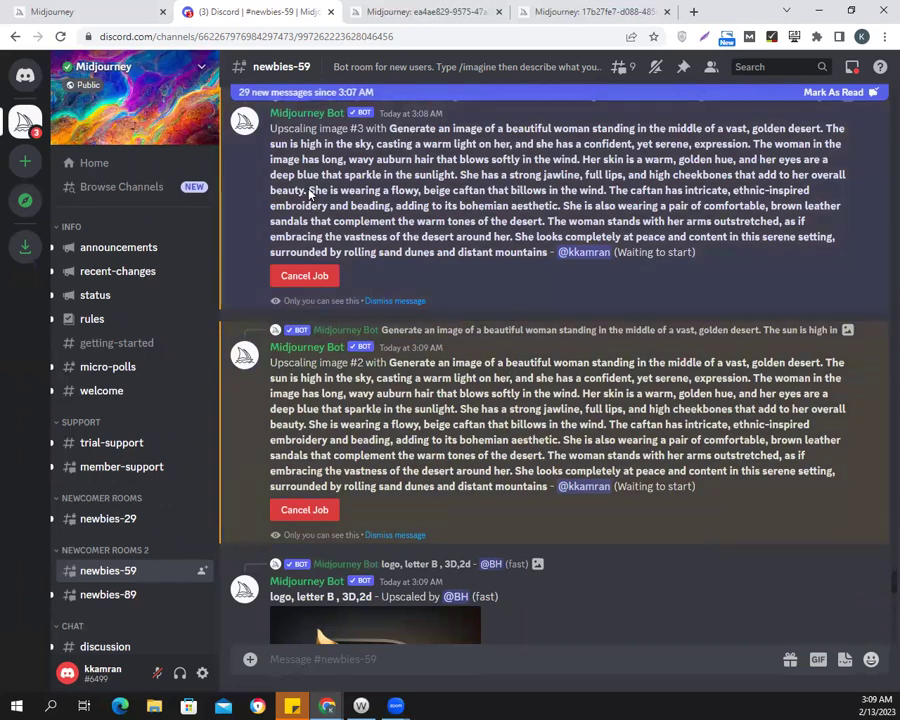
# Switch to ChatGPT and select the earlier request asking for a desert-woman image prompt.
pyautogui.click(333, 705)
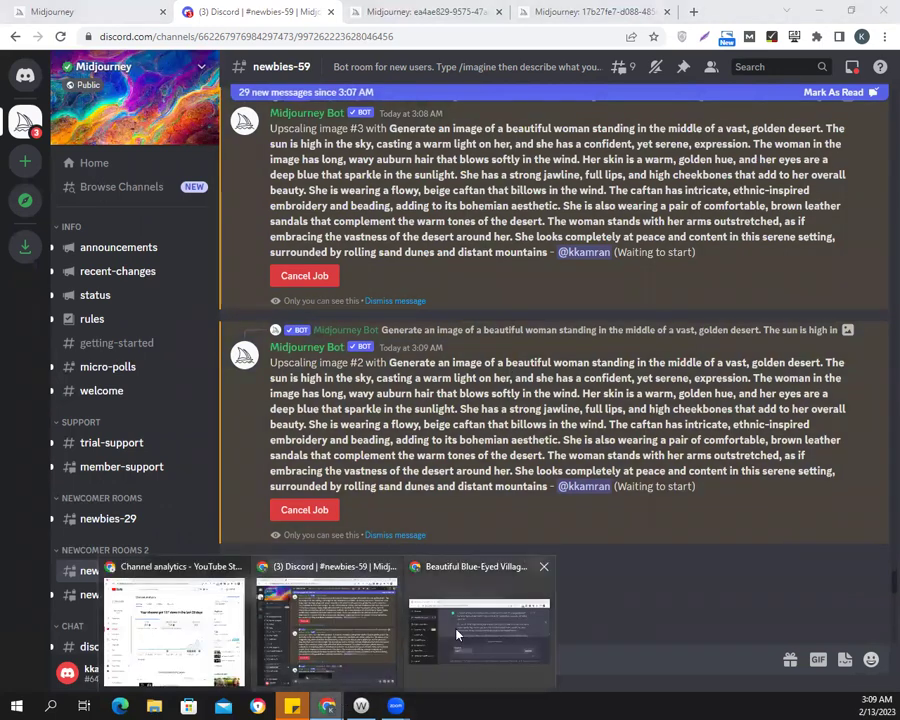
pyautogui.click(460, 630)
pyautogui.scroll(3, 470, 398)
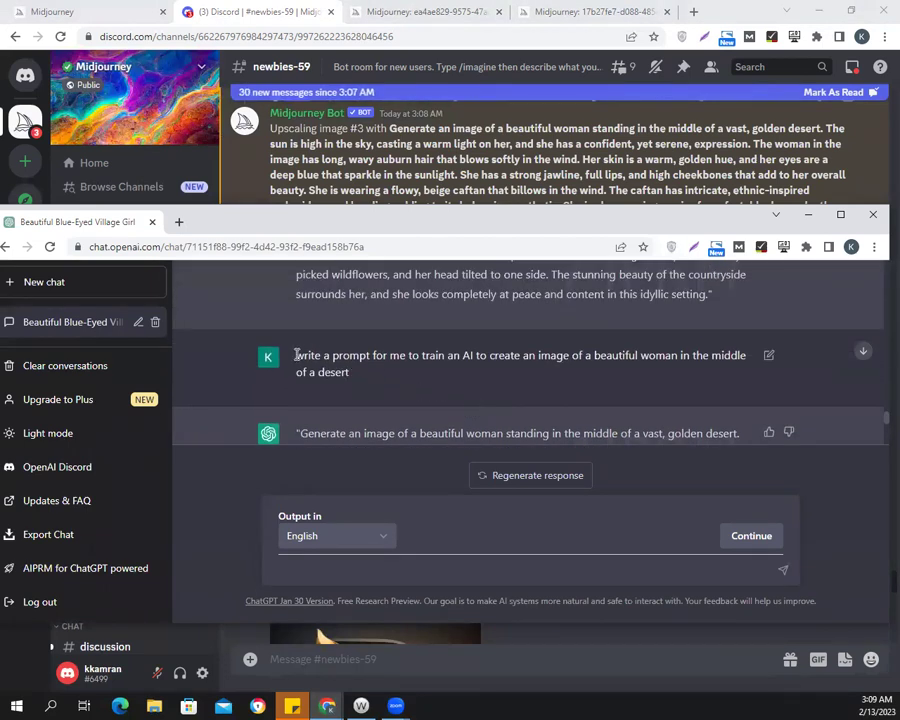
pyautogui.moveTo(296, 355); pyautogui.dragTo(348, 372)
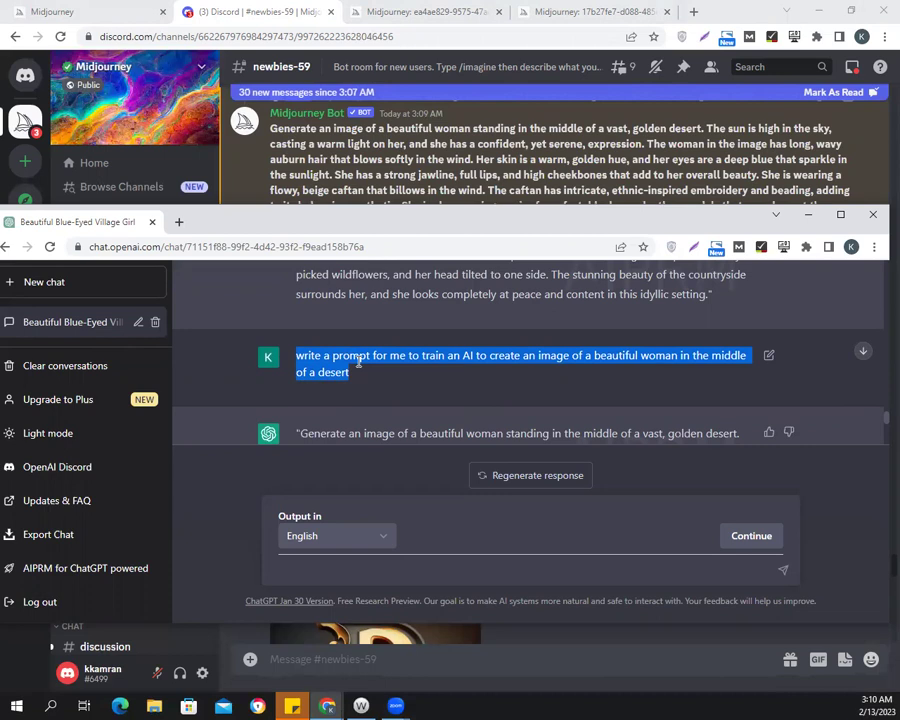
# Return to Discord and scroll newbies-59 to the finished upscales of the auburn-haired desert woman.
pyautogui.click(268, 7)
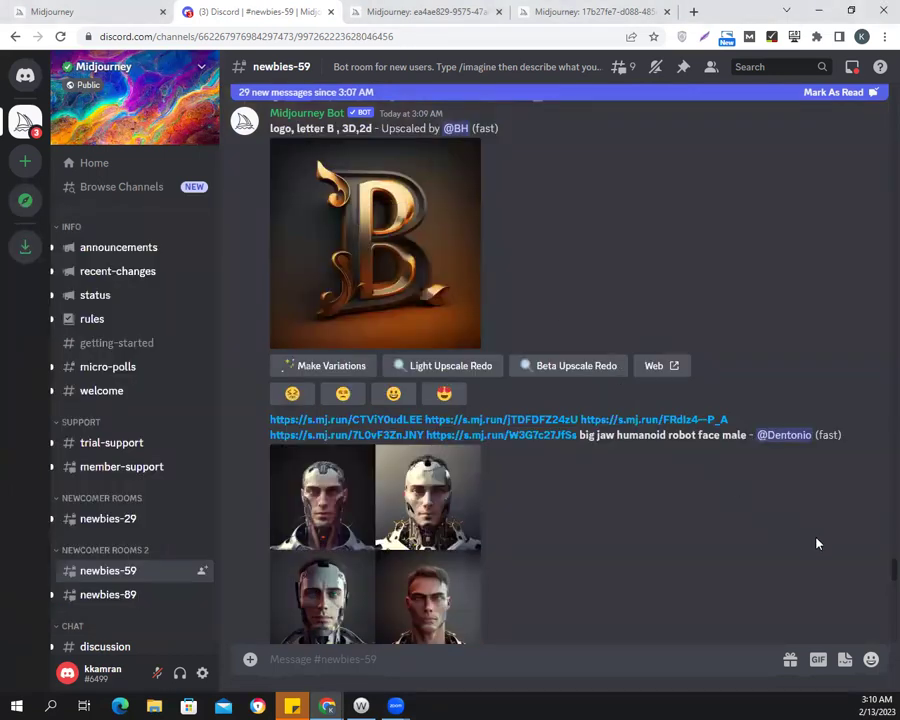
pyautogui.scroll(5, 878, 570)
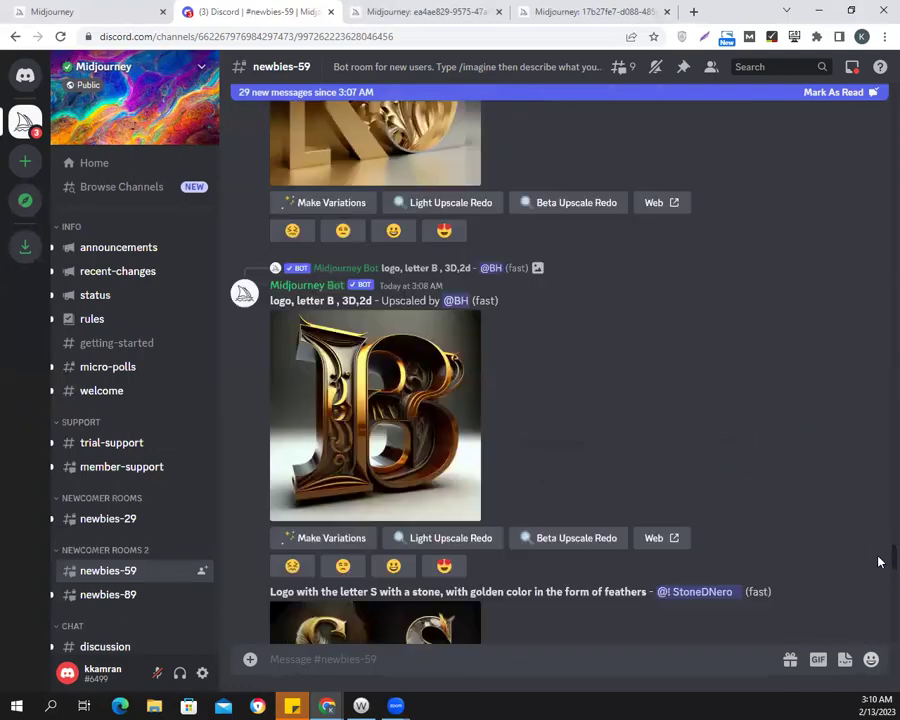
pyautogui.scroll(5, 878, 562)
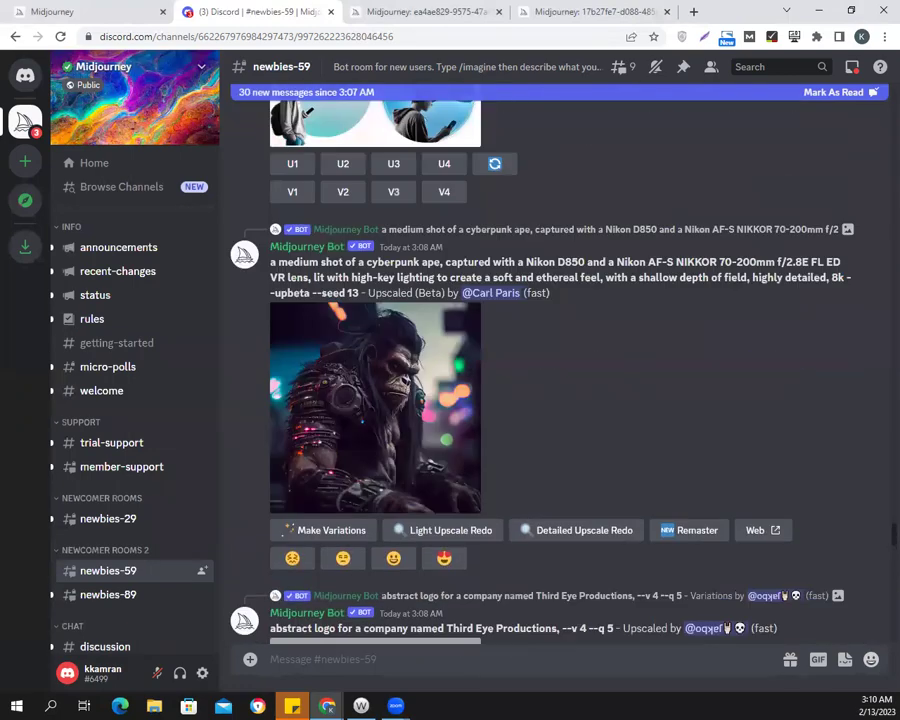
pyautogui.scroll(5, 878, 562)
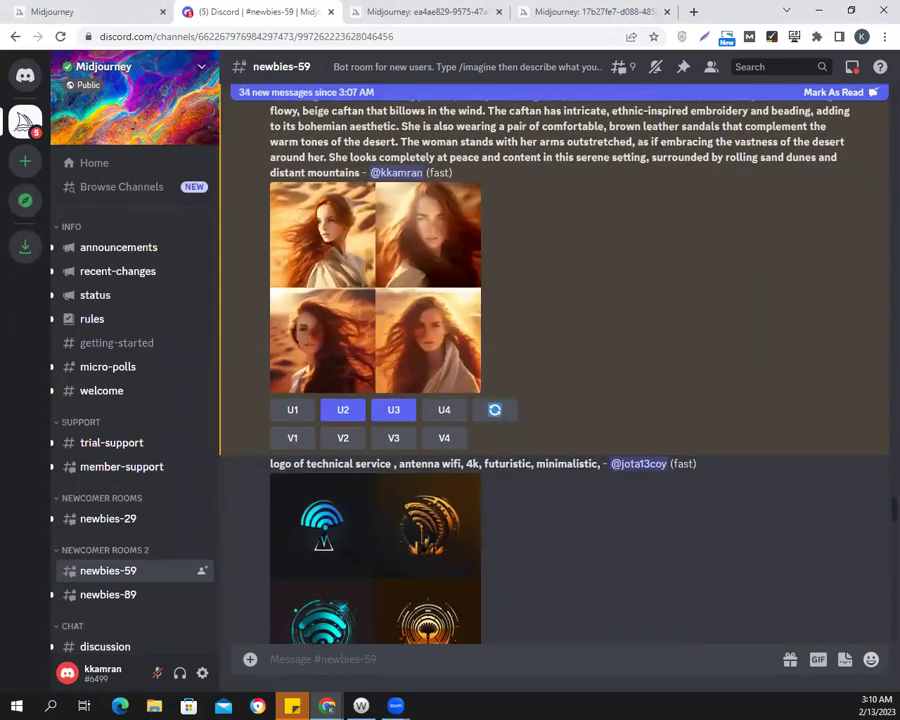
pyautogui.scroll(-15, 876, 552)
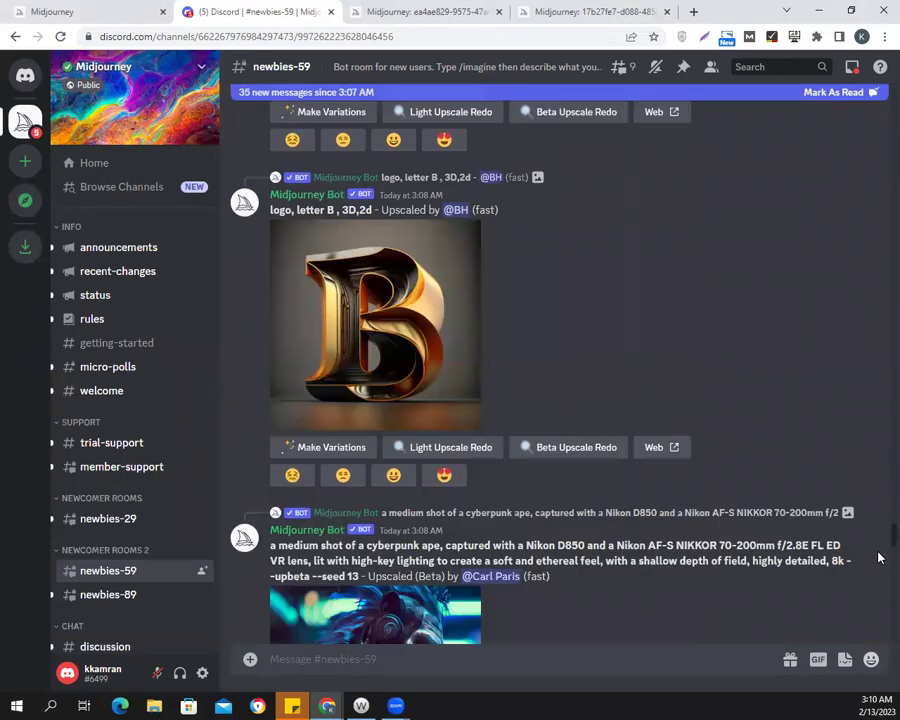
pyautogui.scroll(-10, 878, 600)
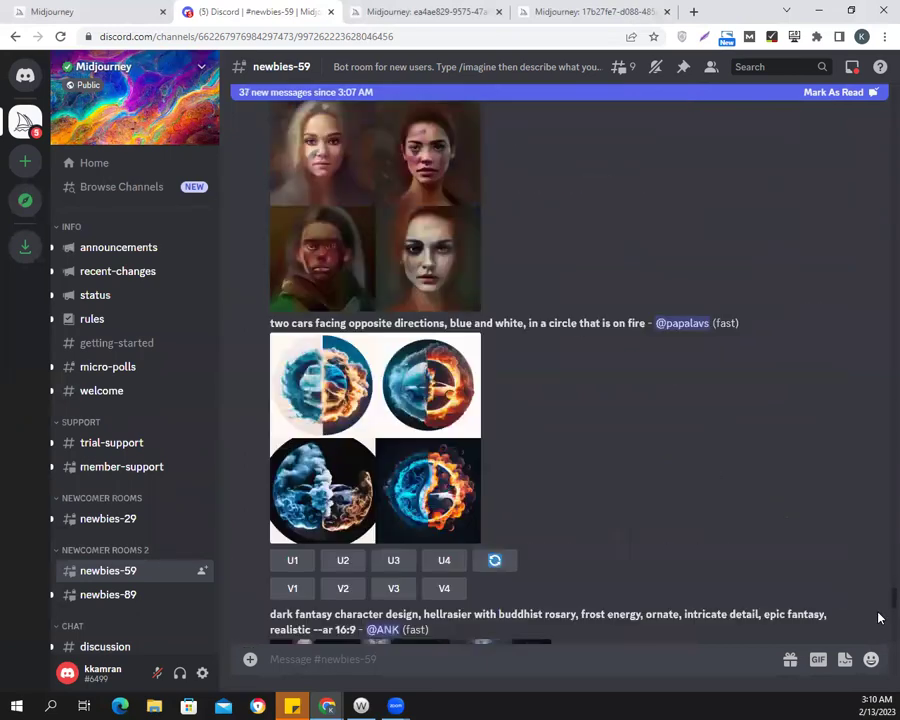
pyautogui.scroll(-5, 878, 618)
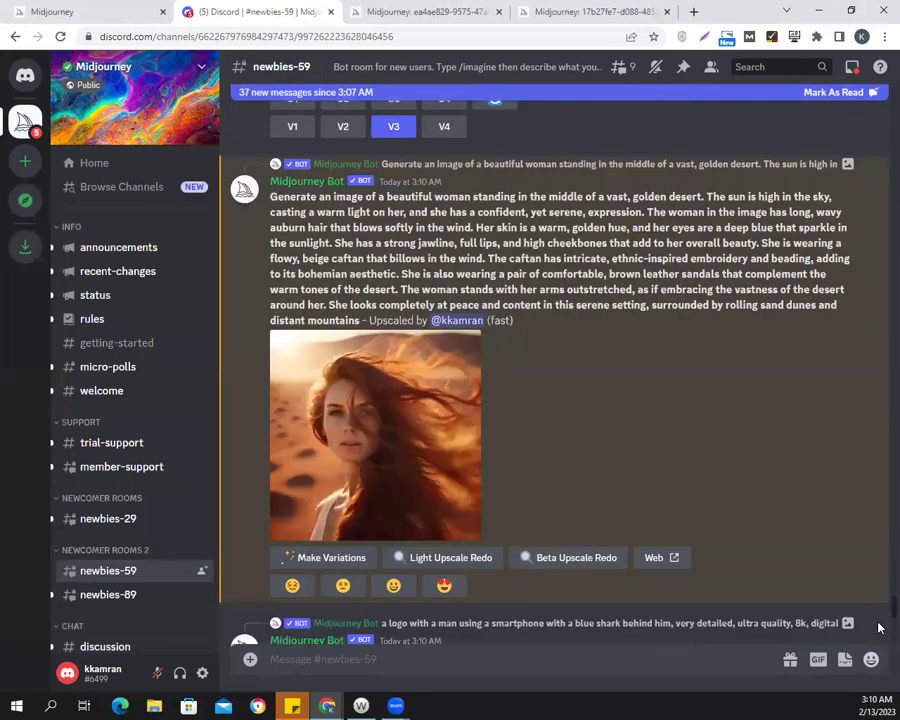
pyautogui.scroll(-2, 879, 628)
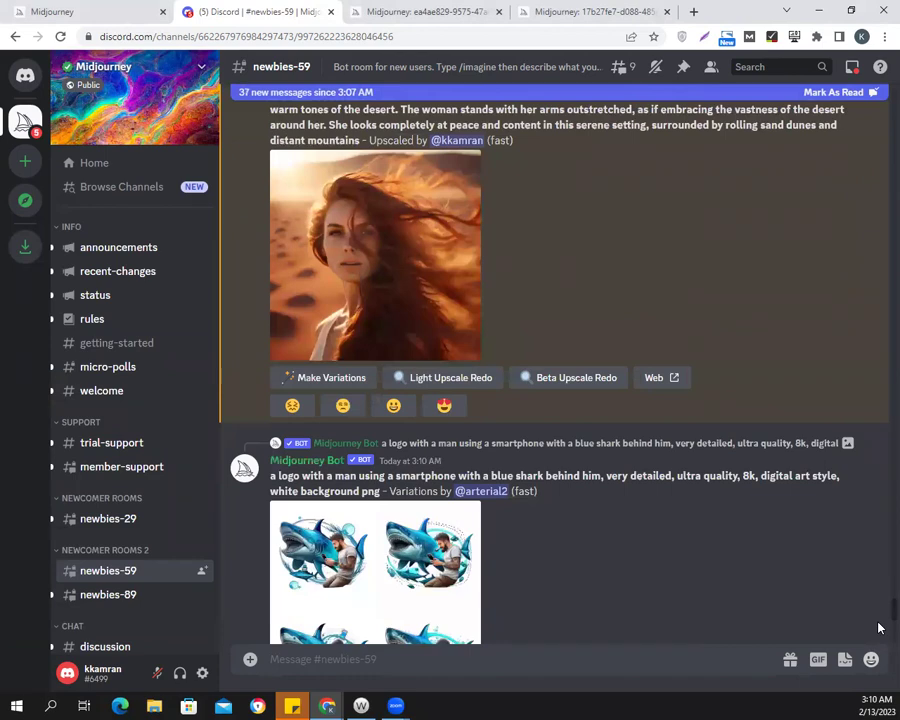
pyautogui.scroll(2, 879, 627)
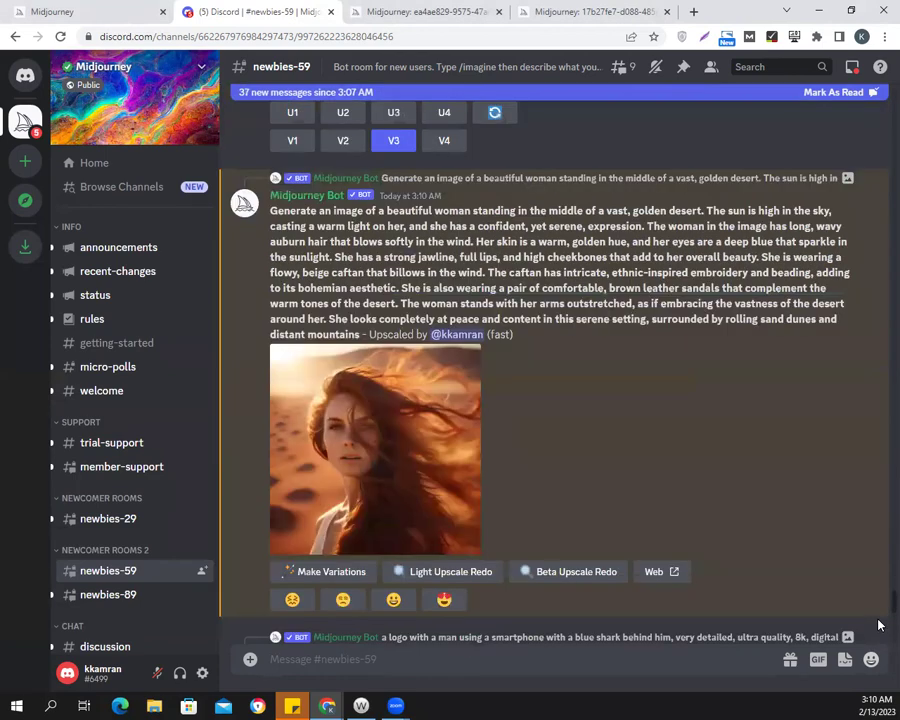
pyautogui.scroll(-10, 878, 625)
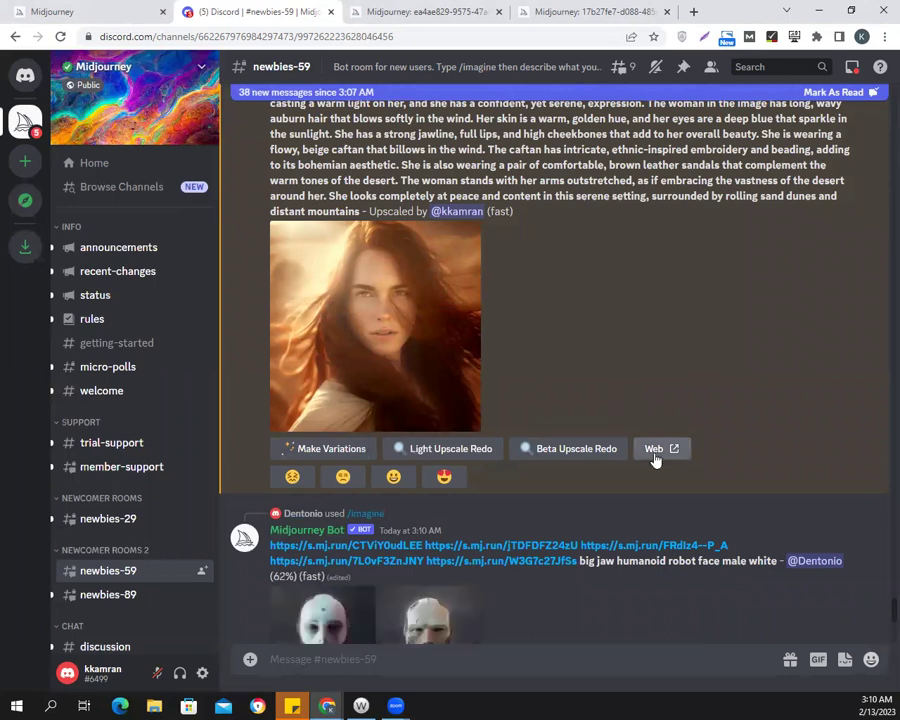
pyautogui.click(400, 352)
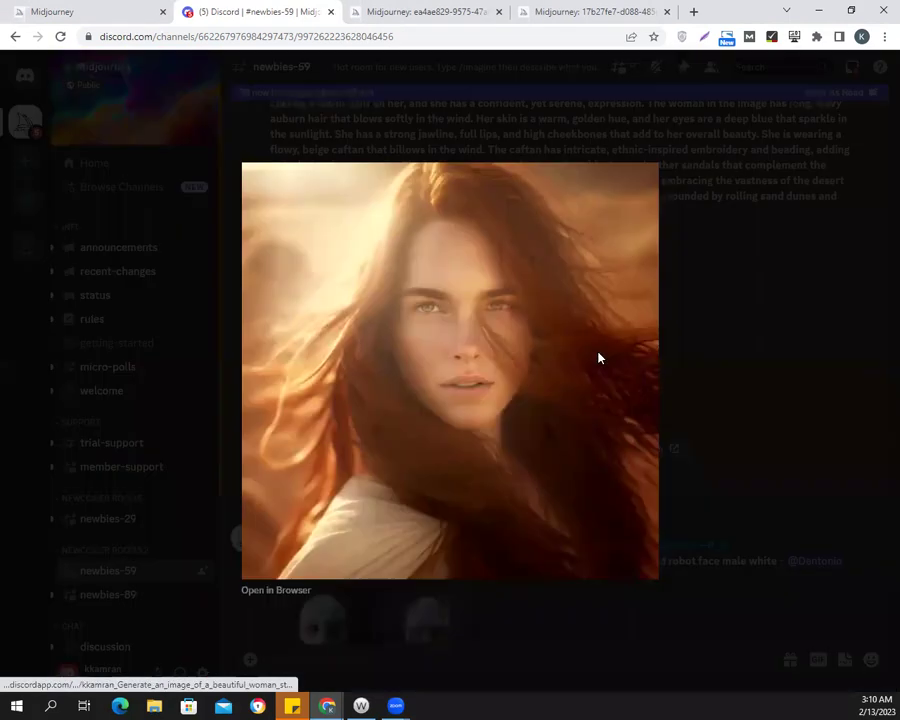
pyautogui.click(724, 356)
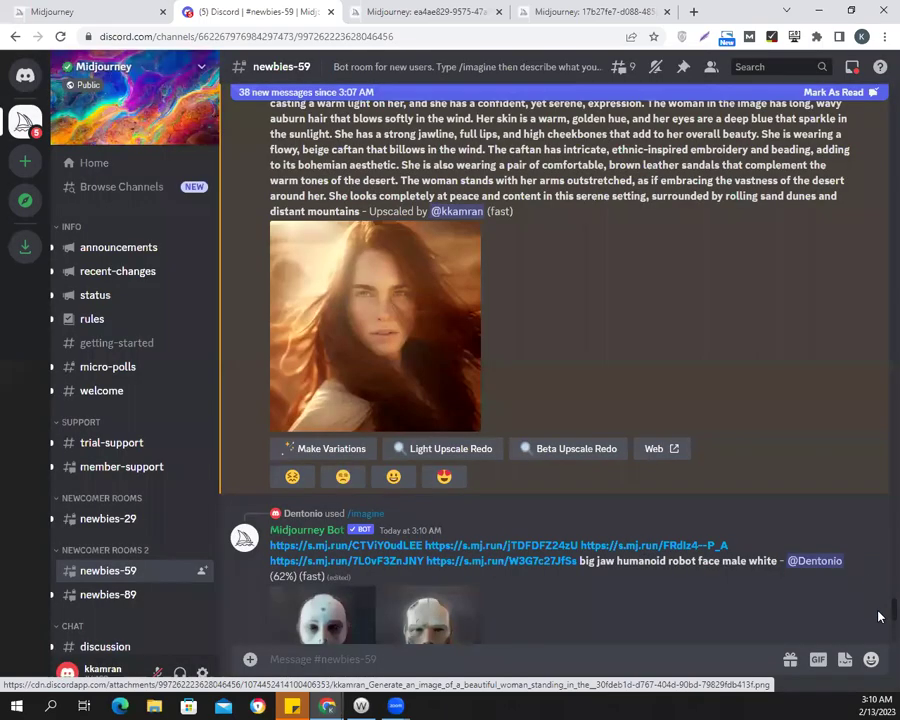
pyautogui.scroll(-3, 878, 605)
pyautogui.scroll(-3, 600, 540)
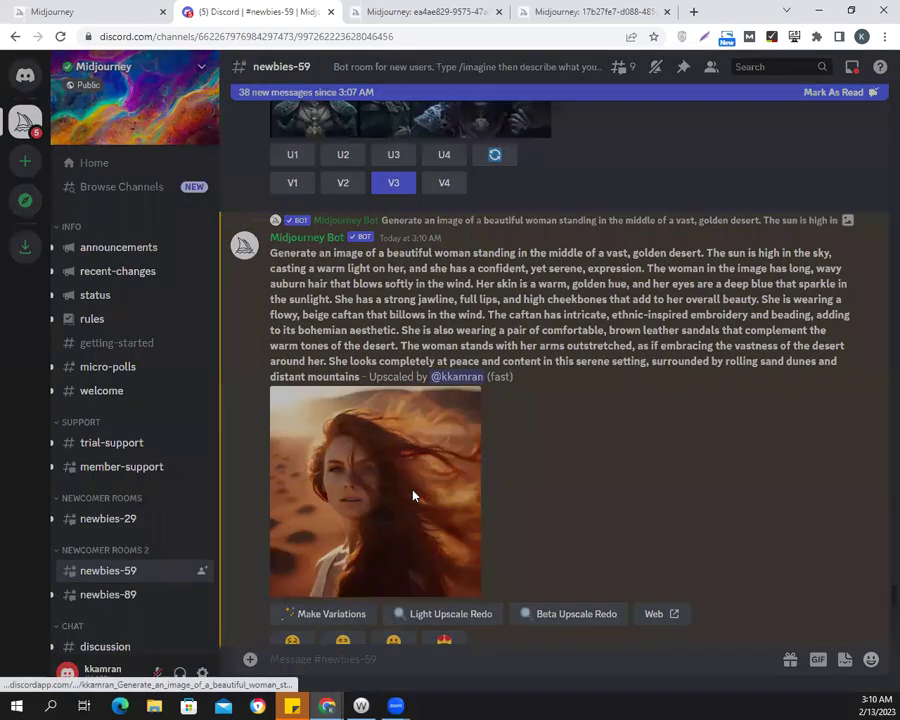
pyautogui.click(413, 495)
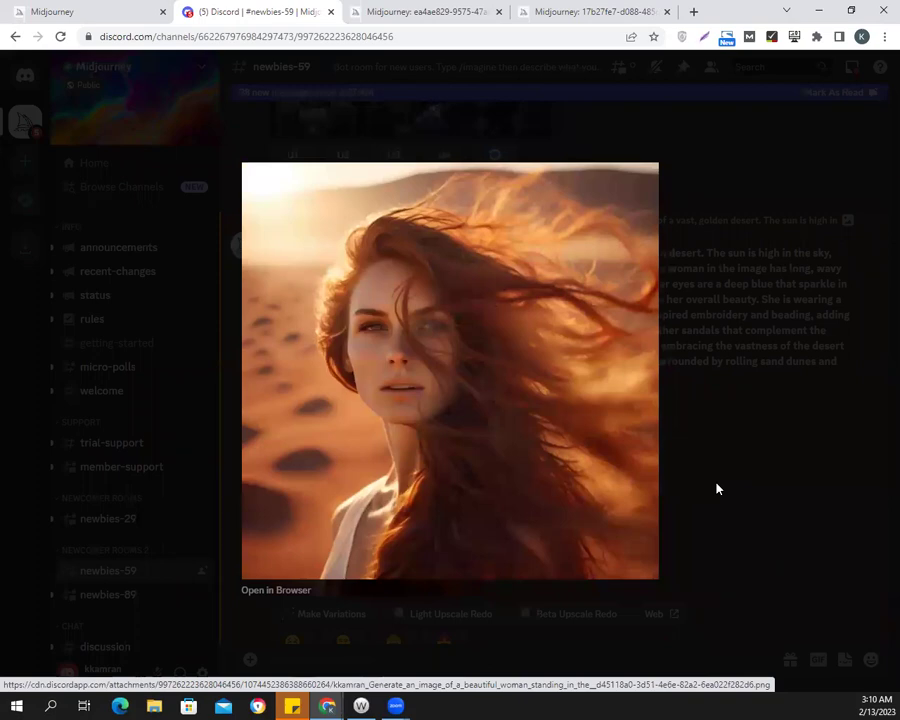
pyautogui.click(714, 485)
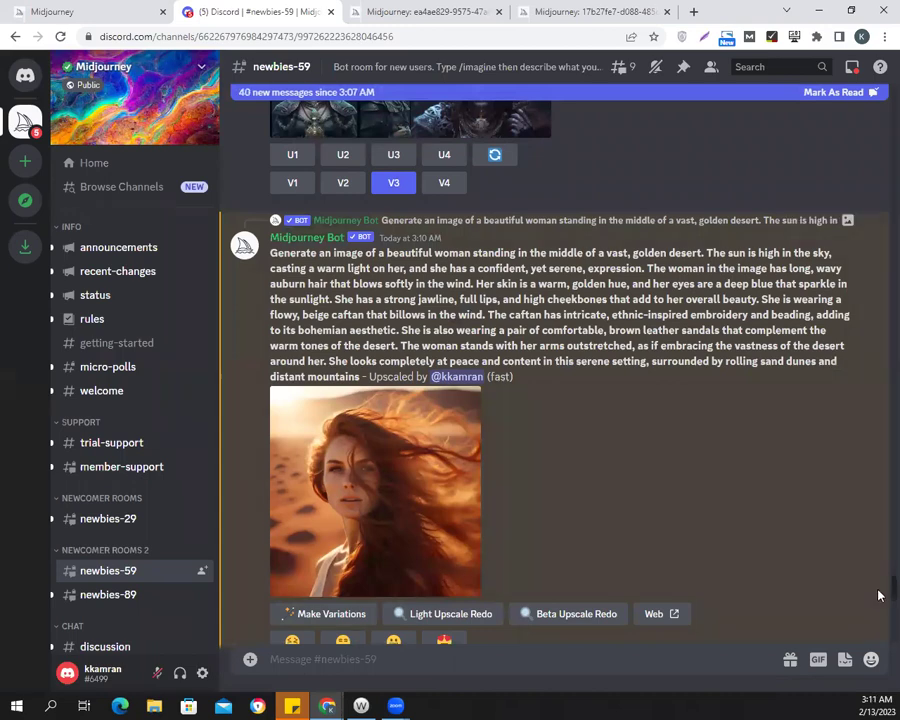
pyautogui.scroll(-10, 878, 617)
pyautogui.scroll(-10, 878, 622)
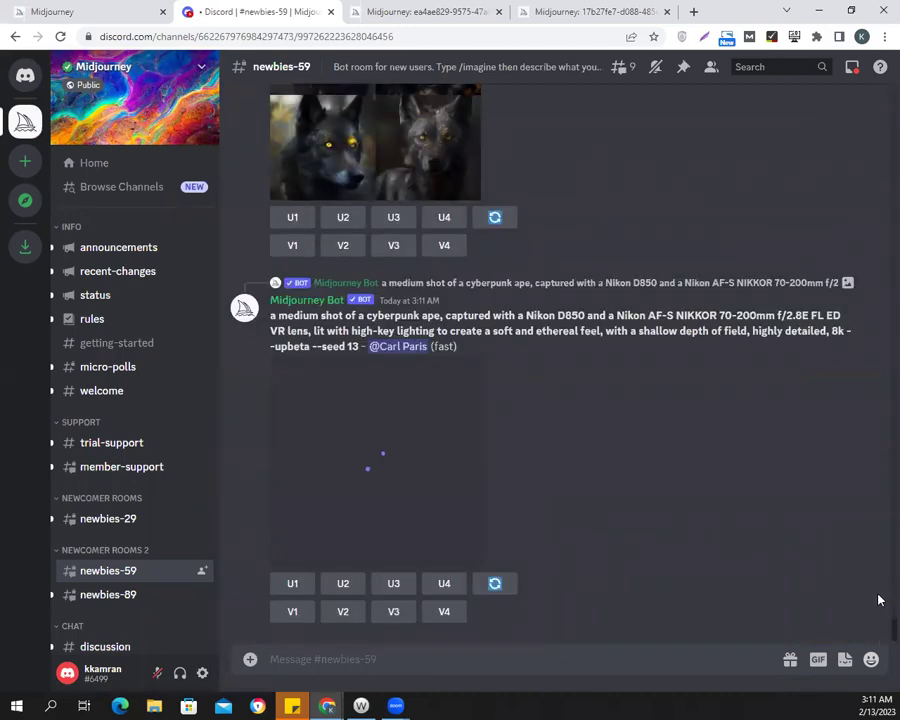
pyautogui.scroll(15, 878, 600)
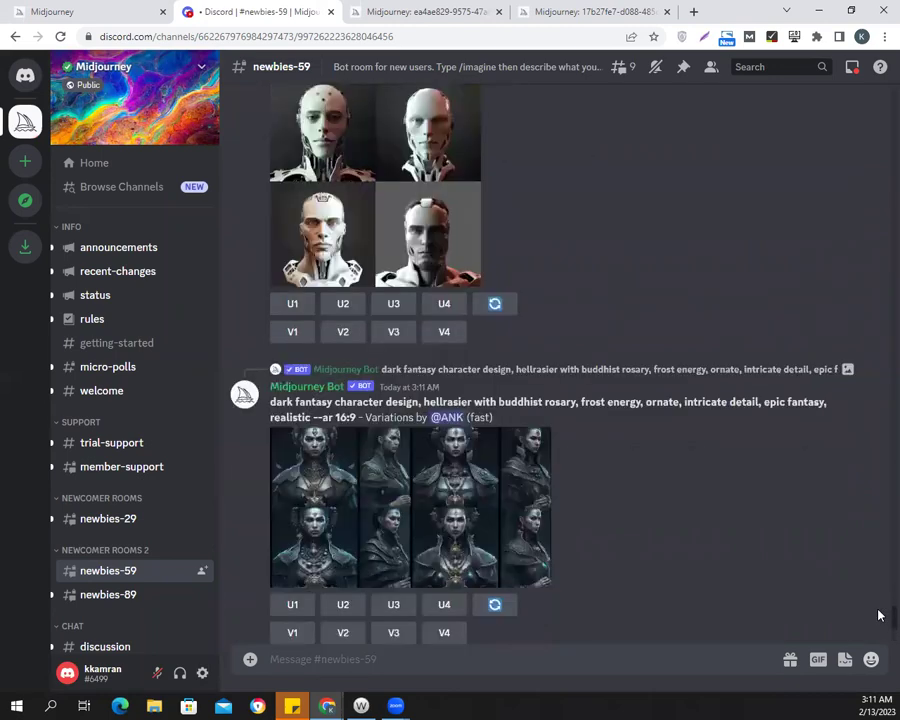
pyautogui.scroll(10, 878, 593)
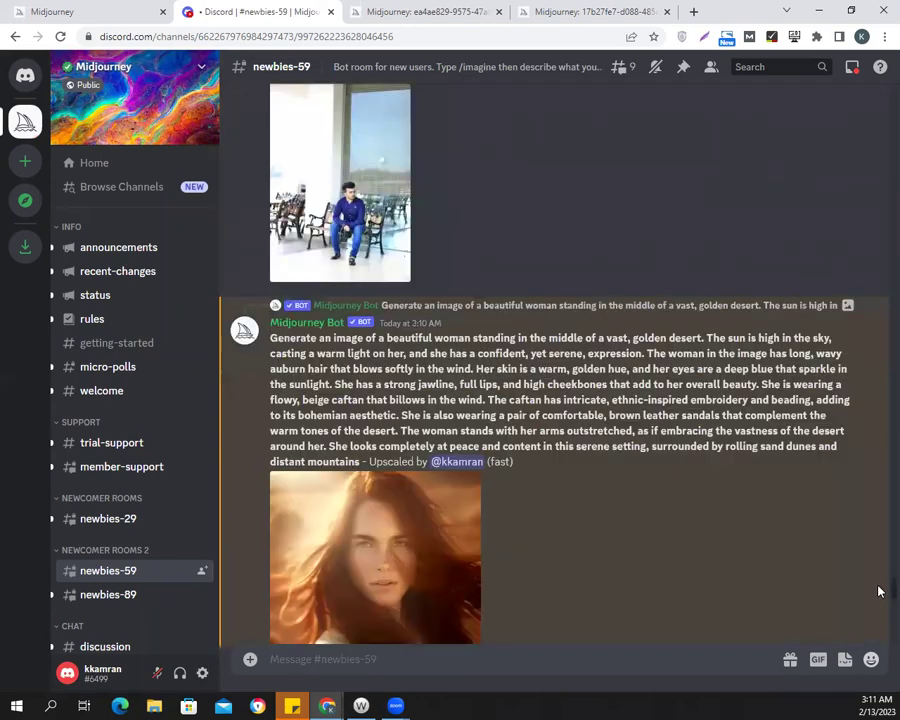
pyautogui.scroll(-3, 878, 591)
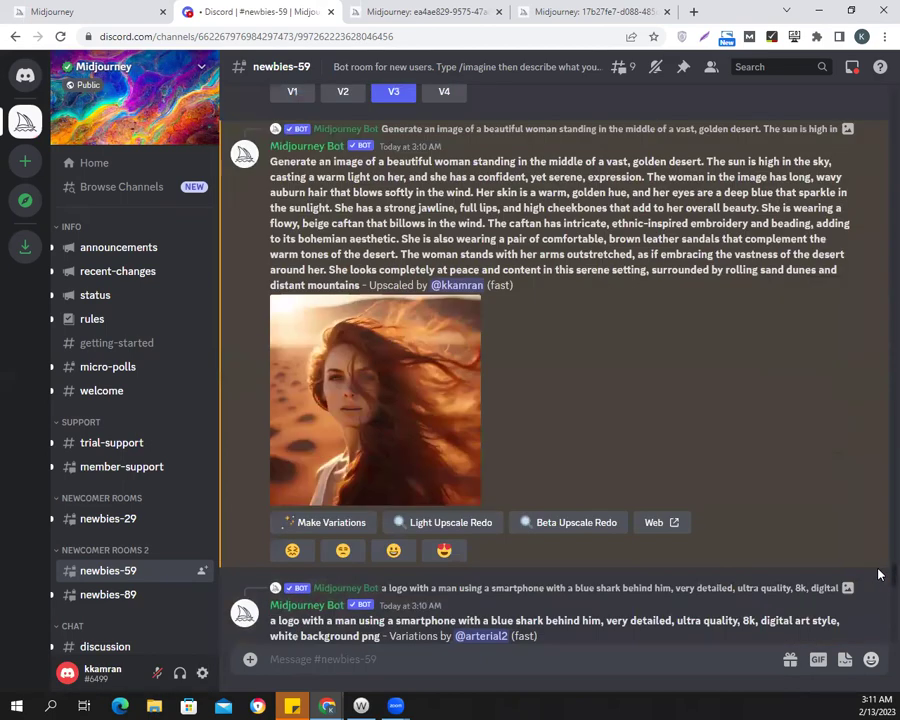
pyautogui.scroll(-3, 879, 580)
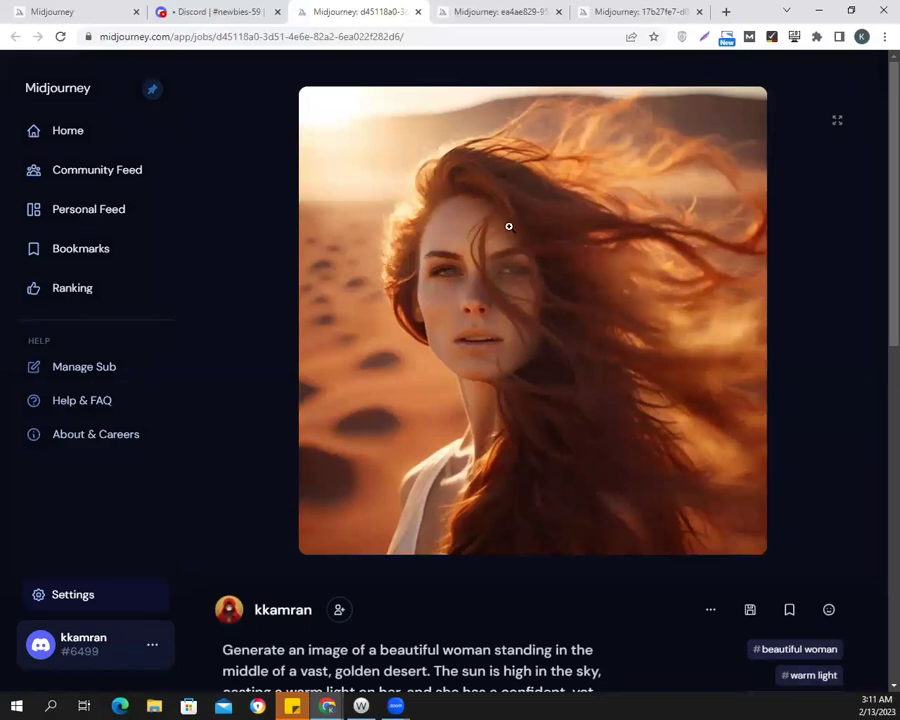
# View the green-field portraits and red-haired battlefield jobs, then return to the desert-woman job d45118a0.
pyautogui.click(496, 14)
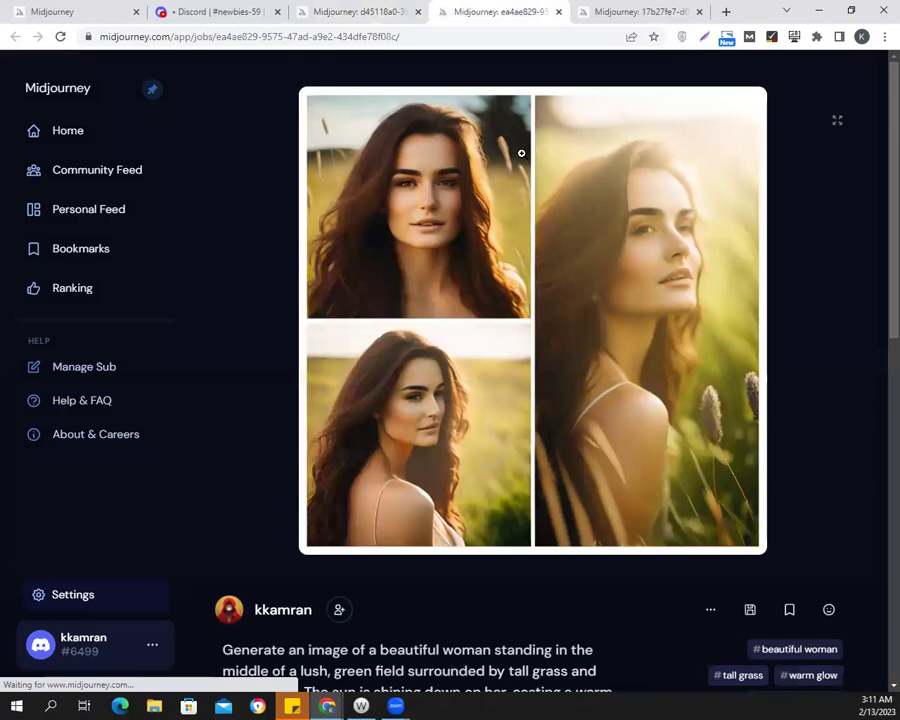
pyautogui.click(638, 13)
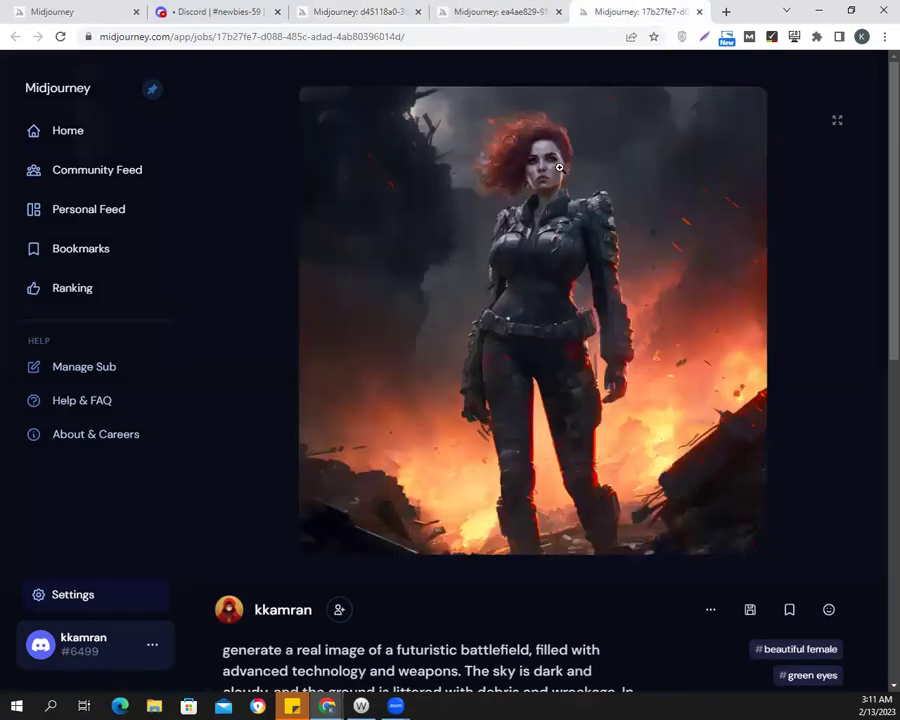
pyautogui.click(368, 13)
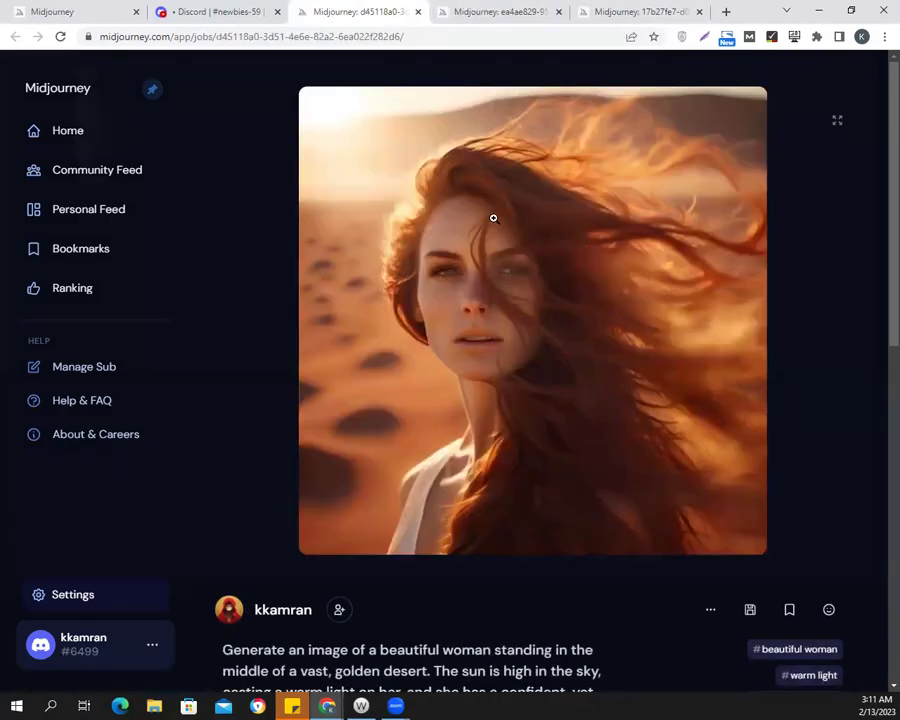